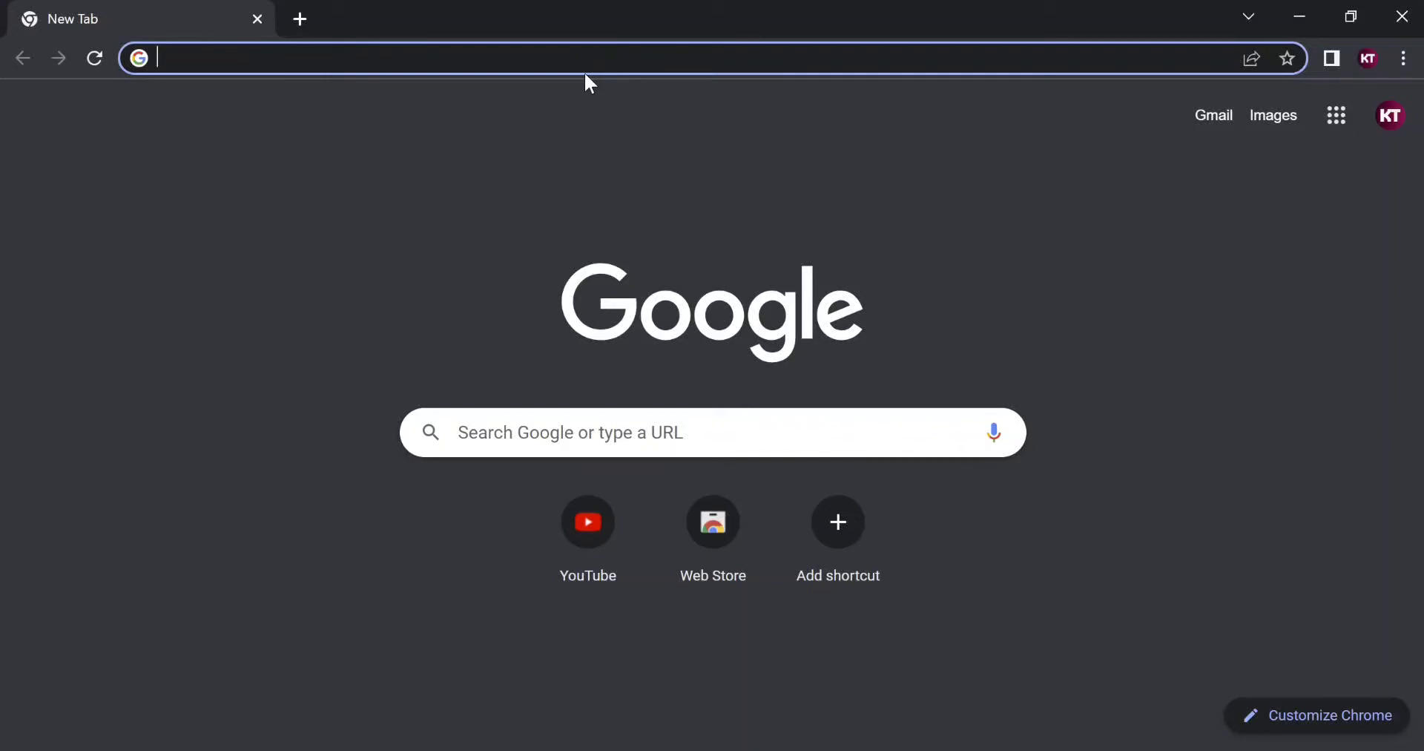
Step: Go to pngtree.com and search its PNG images for 'bicycle flowers'
type("https://pngtree.com/")
key("Return")
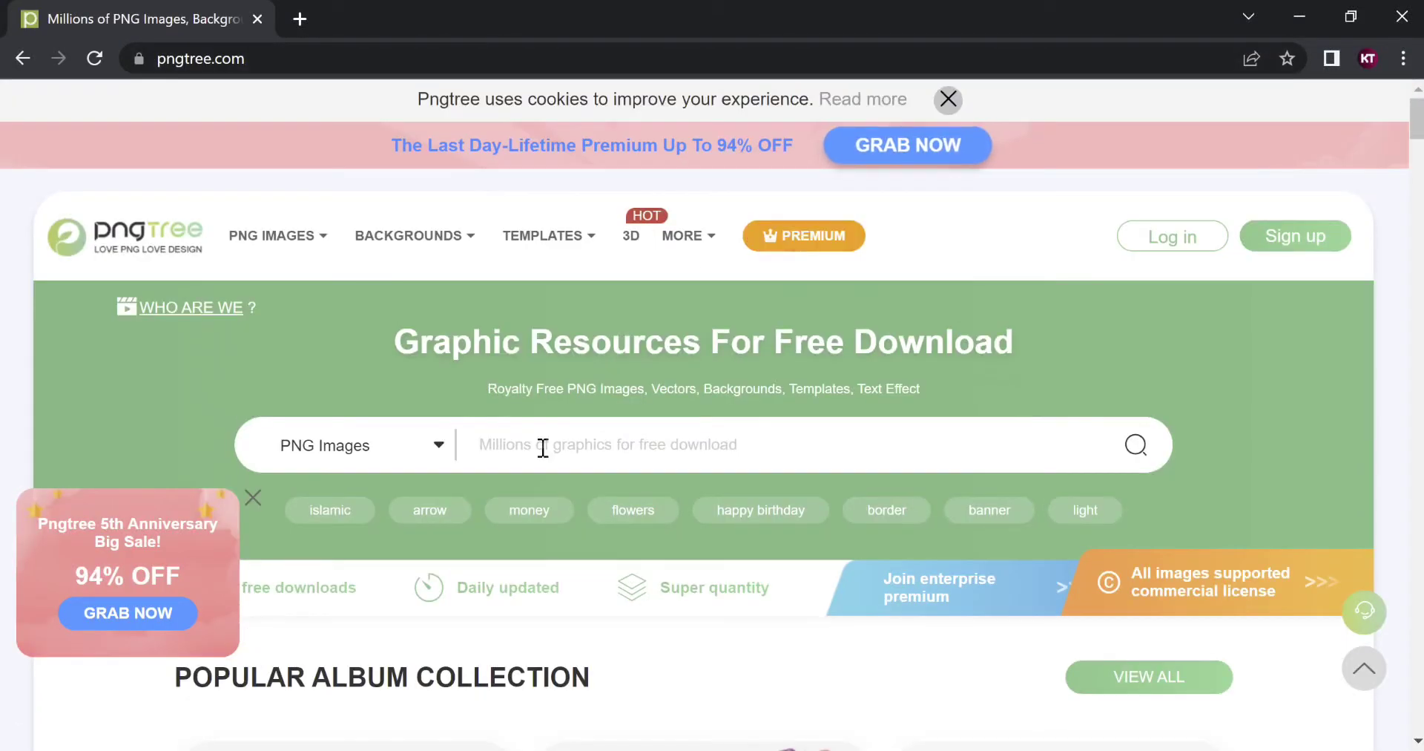
left_click(543, 448)
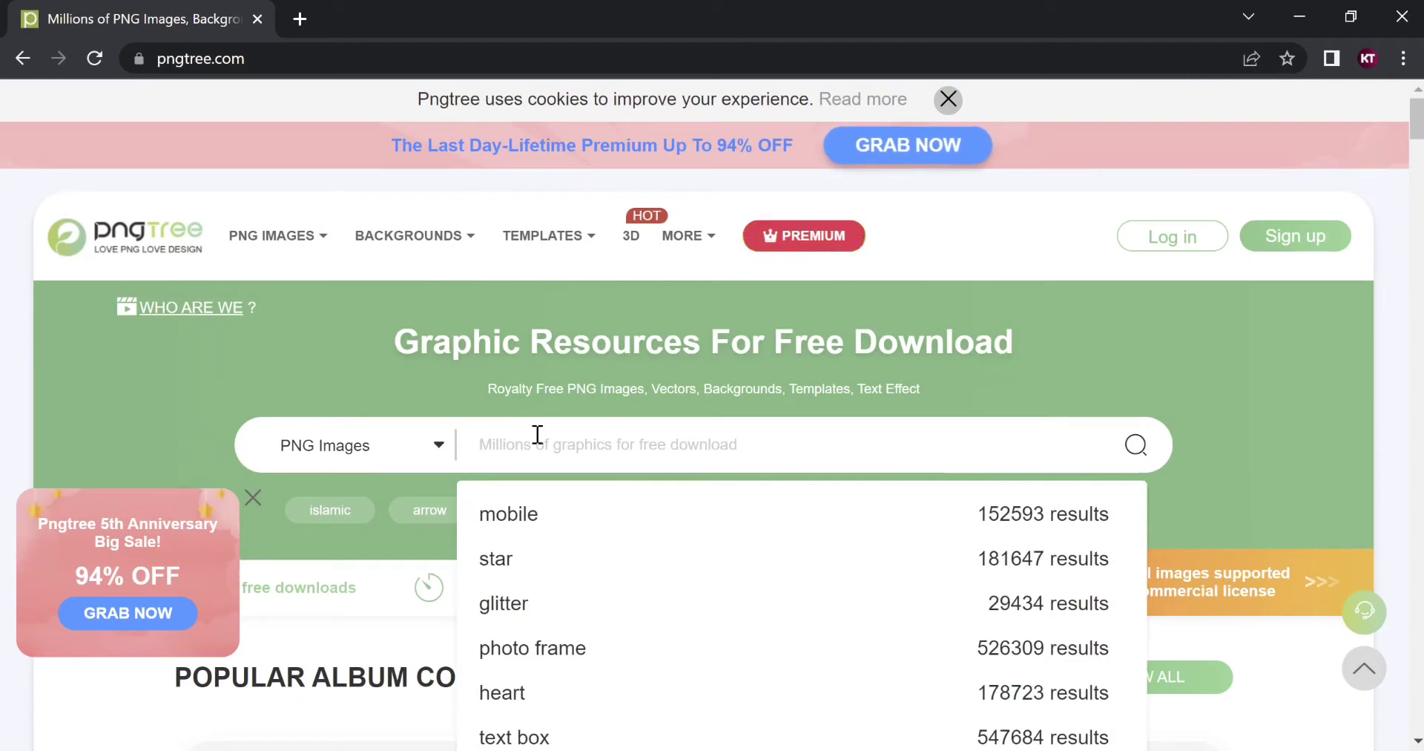
type("bi")
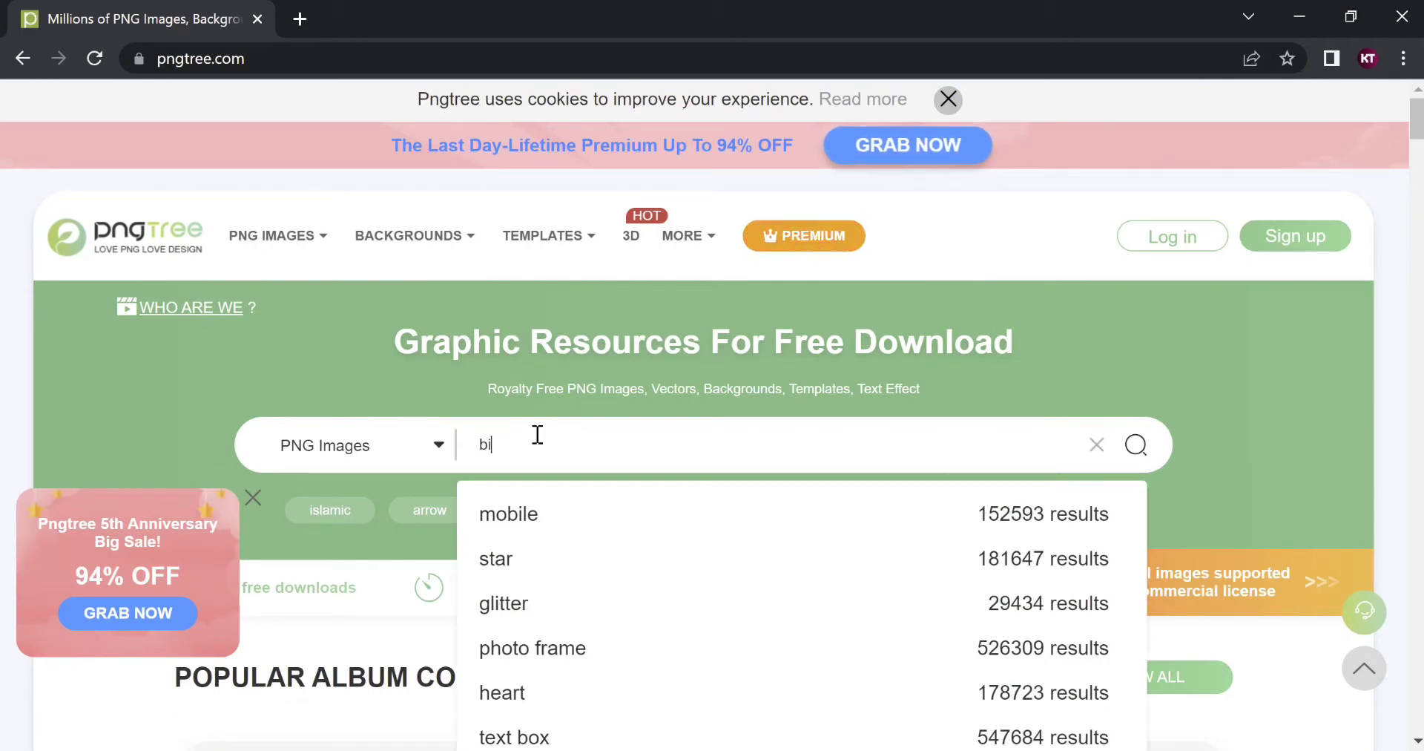
type("cycle fl")
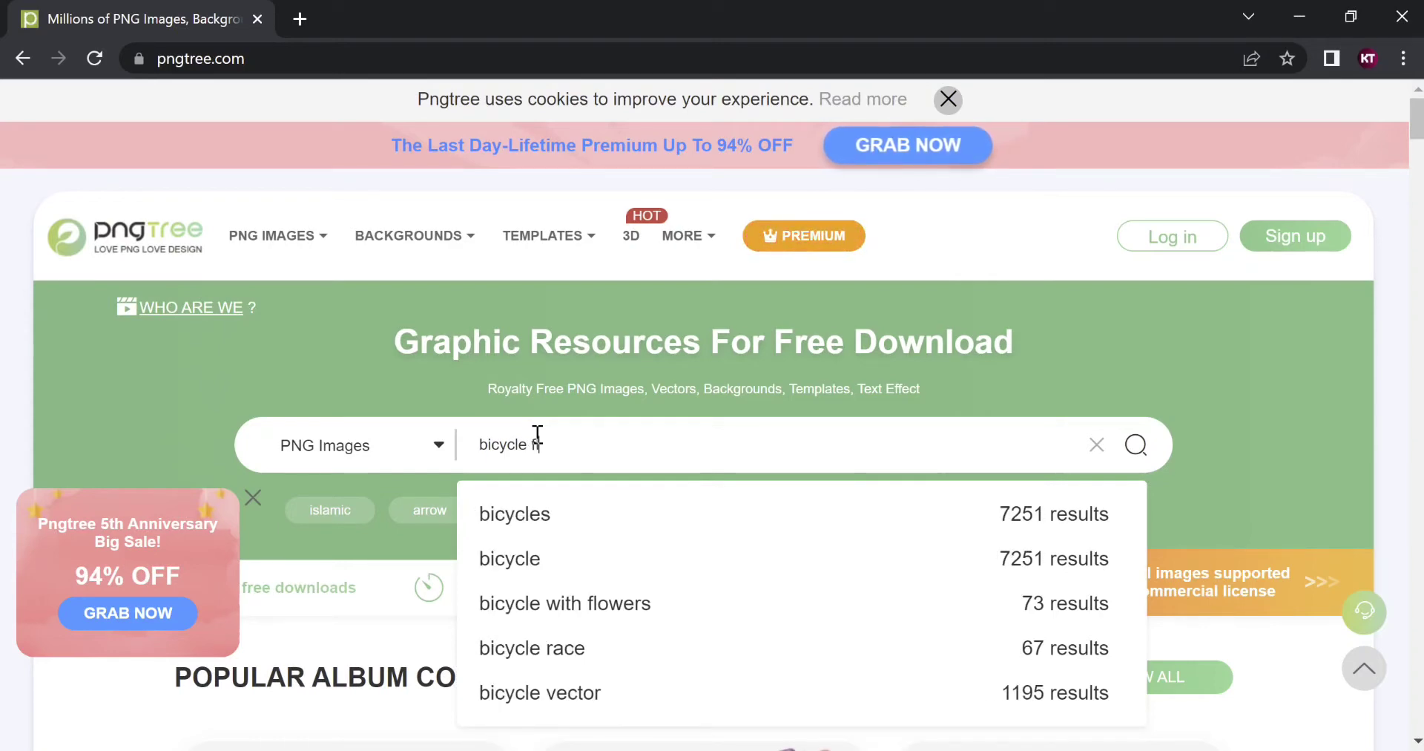
type("owers")
key("Return")
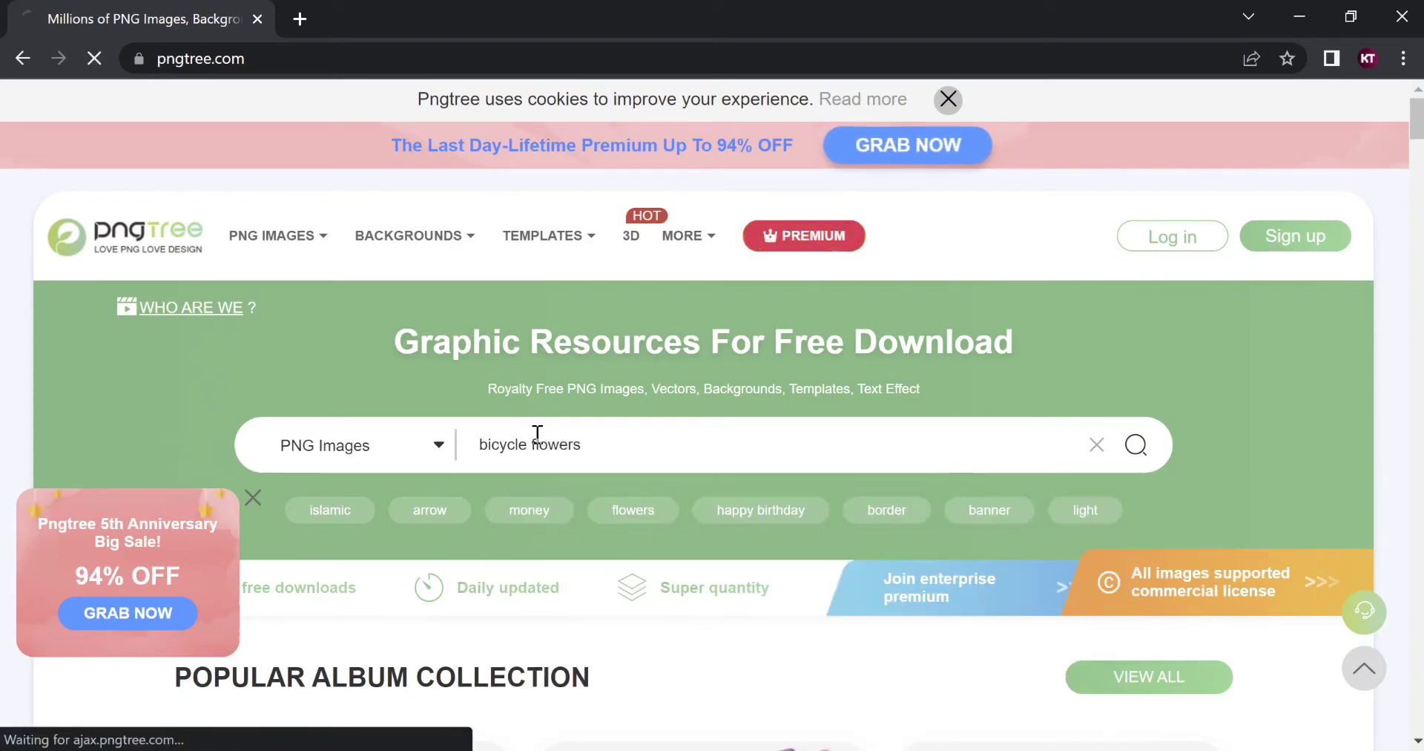
Step: Browse the results and open the 'cute bicycle with flower in the basket' image
scroll(705, 605, "down", 3)
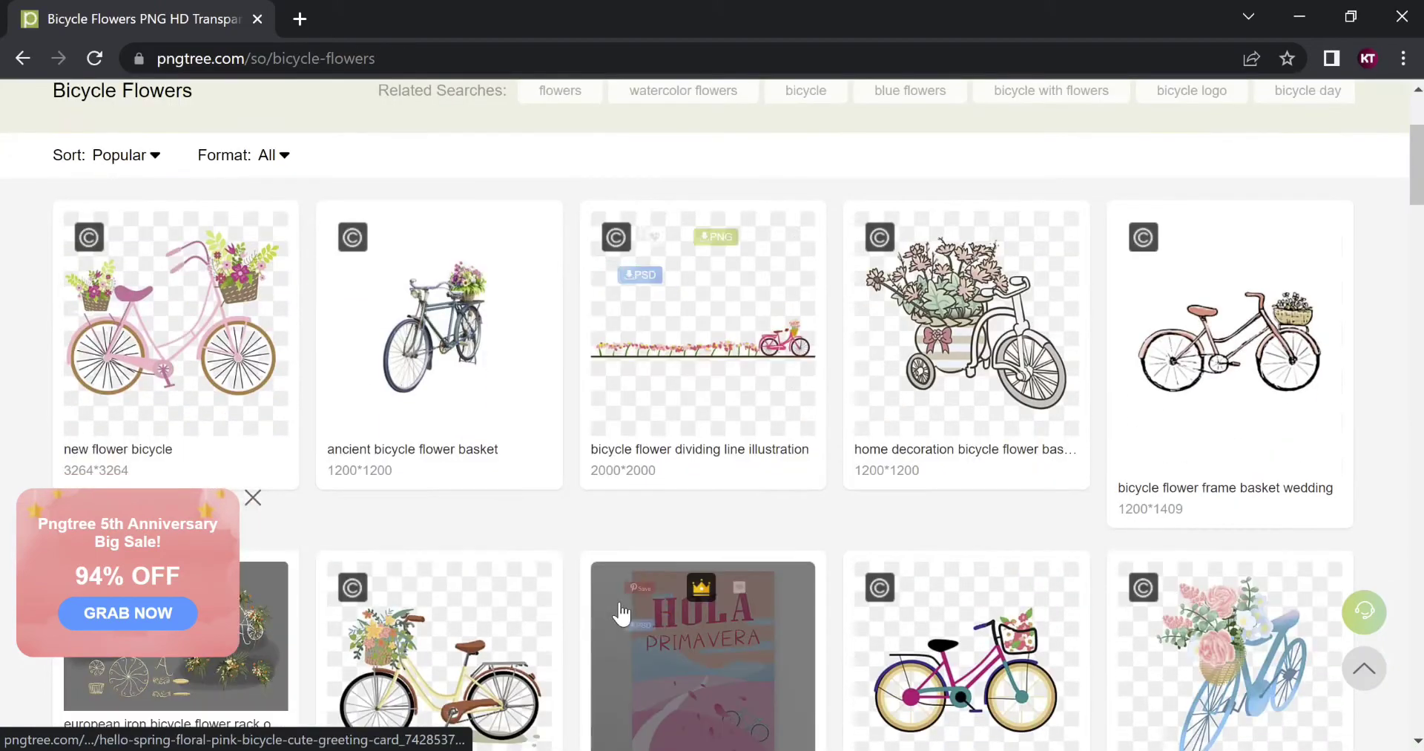
scroll(675, 587, "down", 5)
scroll(678, 594, "down", 4)
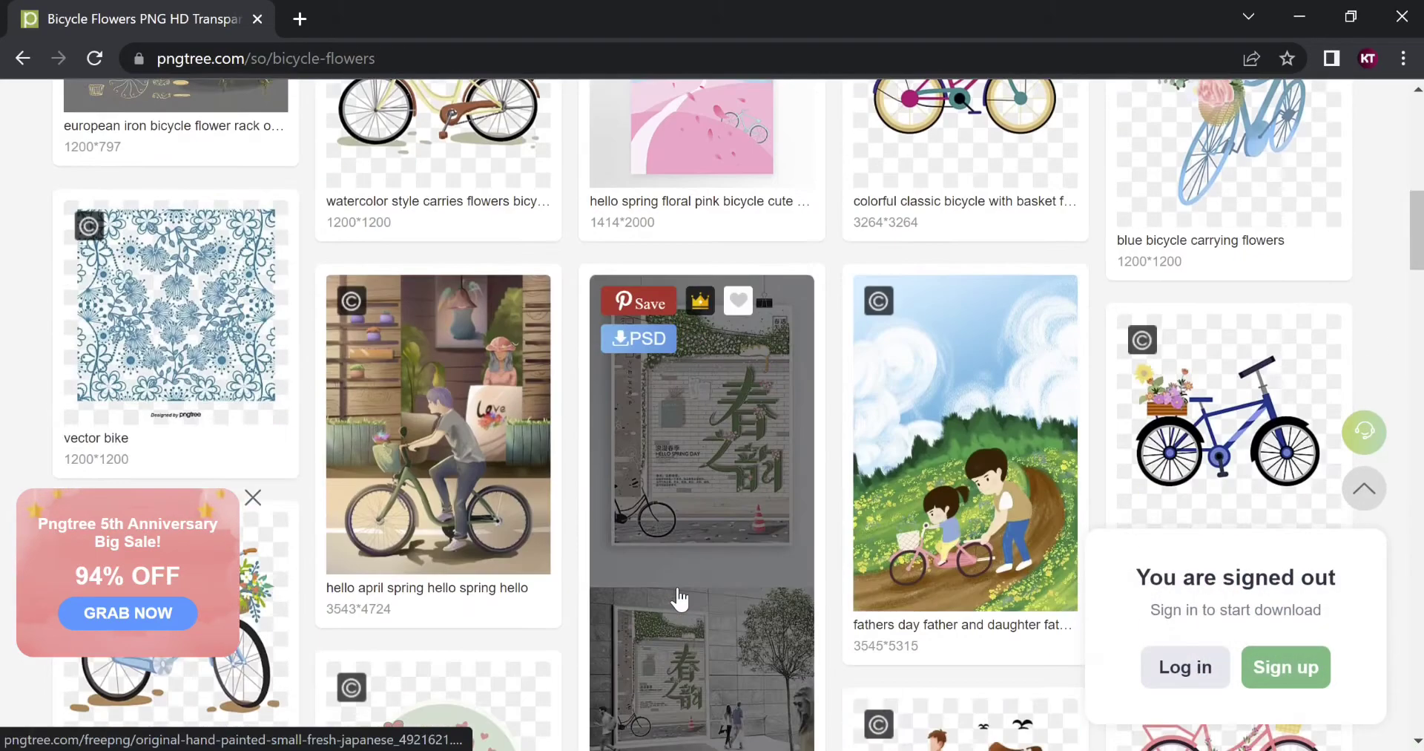
scroll(660, 471, "down", 3)
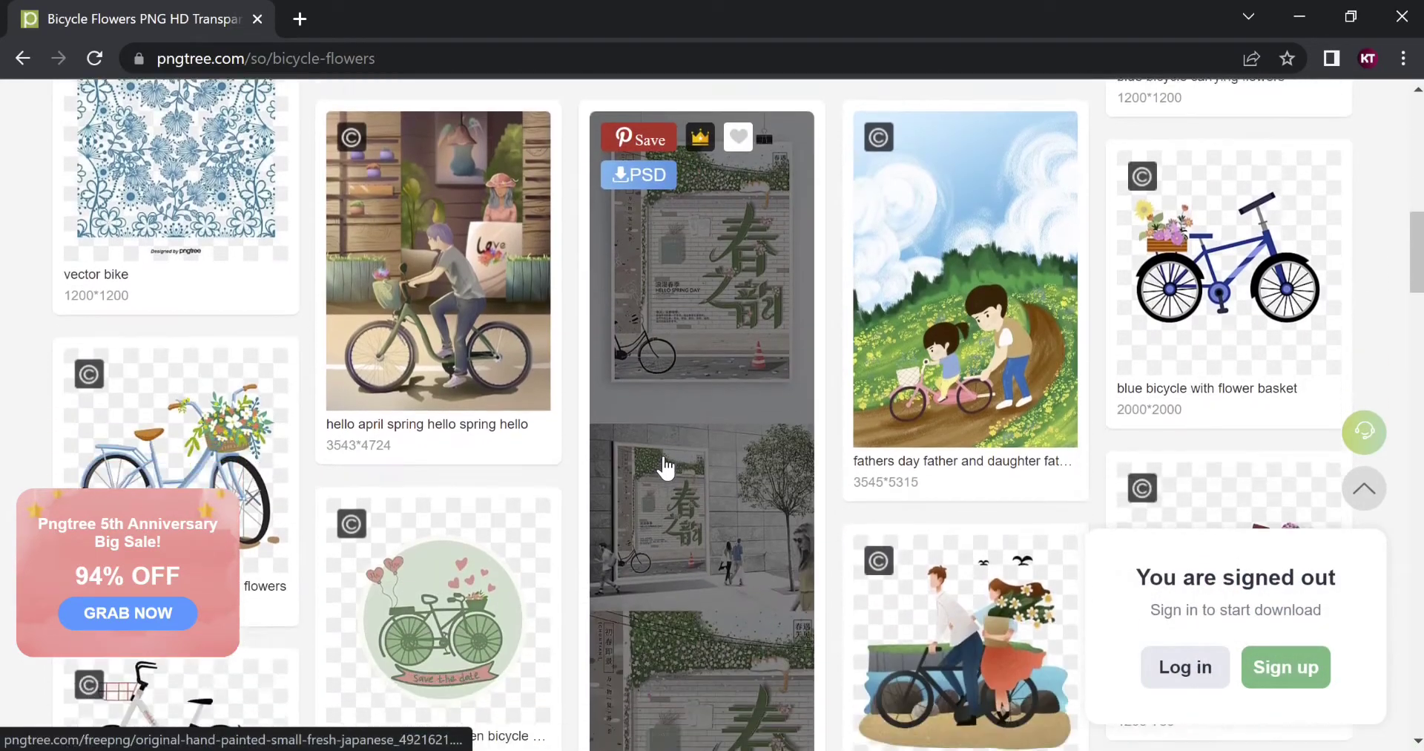
scroll(666, 467, "down", 2)
scroll(665, 468, "down", 5)
scroll(666, 468, "down", 2)
scroll(666, 468, "down", 1)
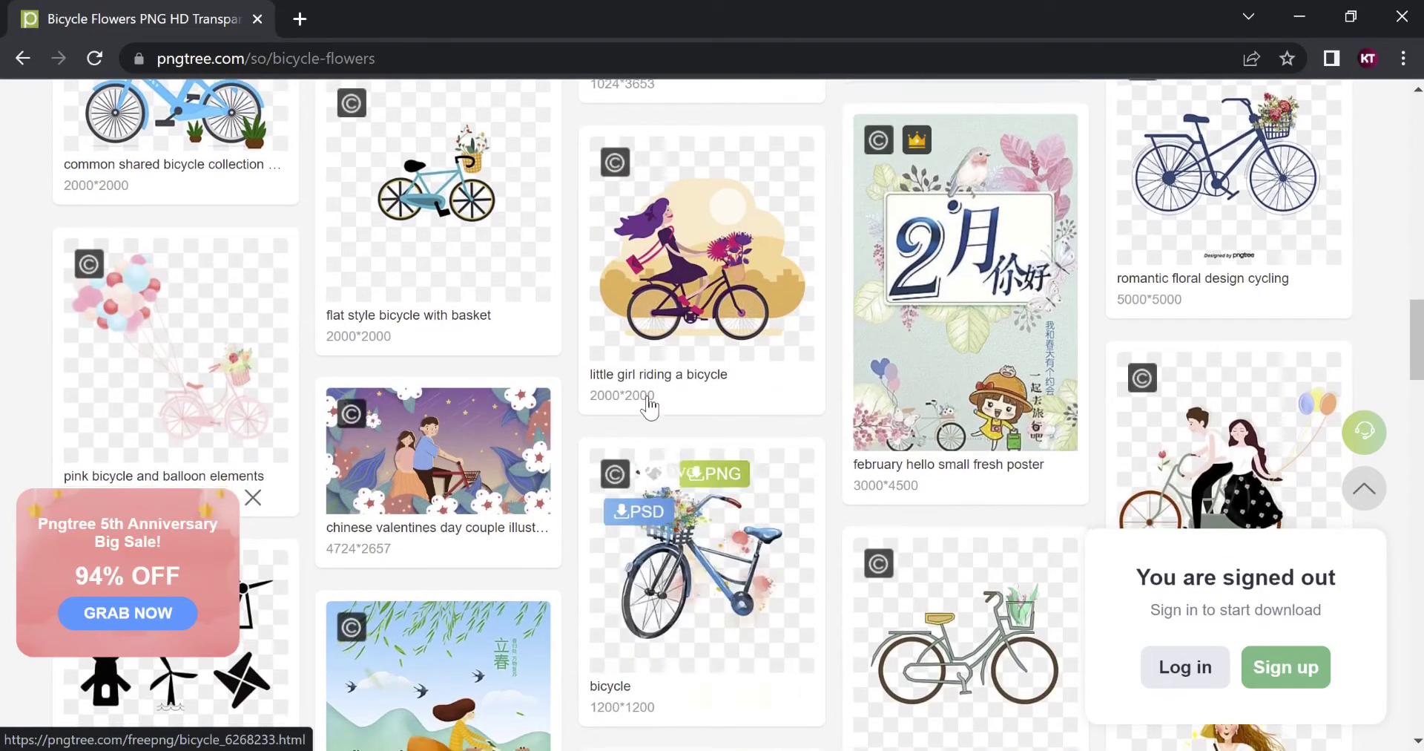
scroll(638, 400, "down", 7)
scroll(668, 408, "down", 5)
scroll(900, 443, "up", 1)
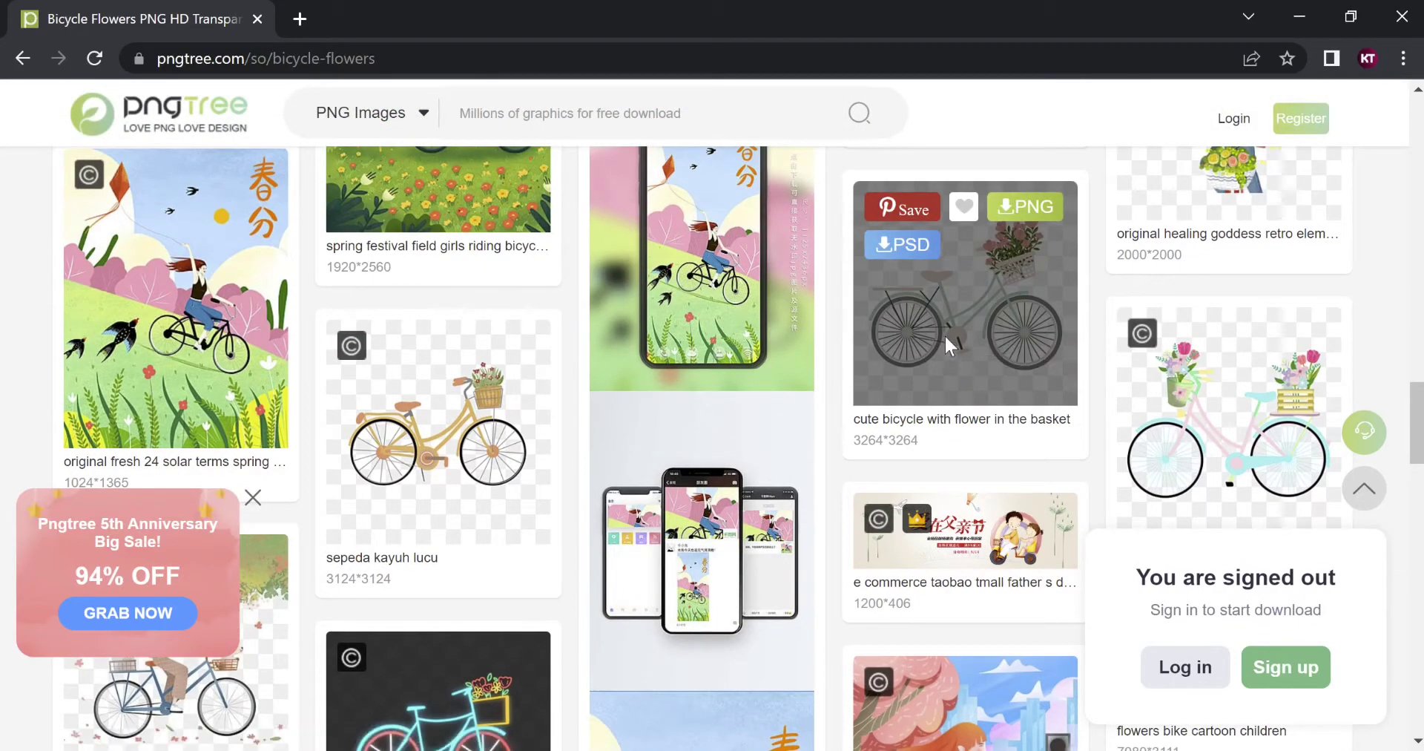
left_click(948, 347)
Step: Start the free download of the bicycle image, signing in with Google
scroll(766, 534, "down", 3)
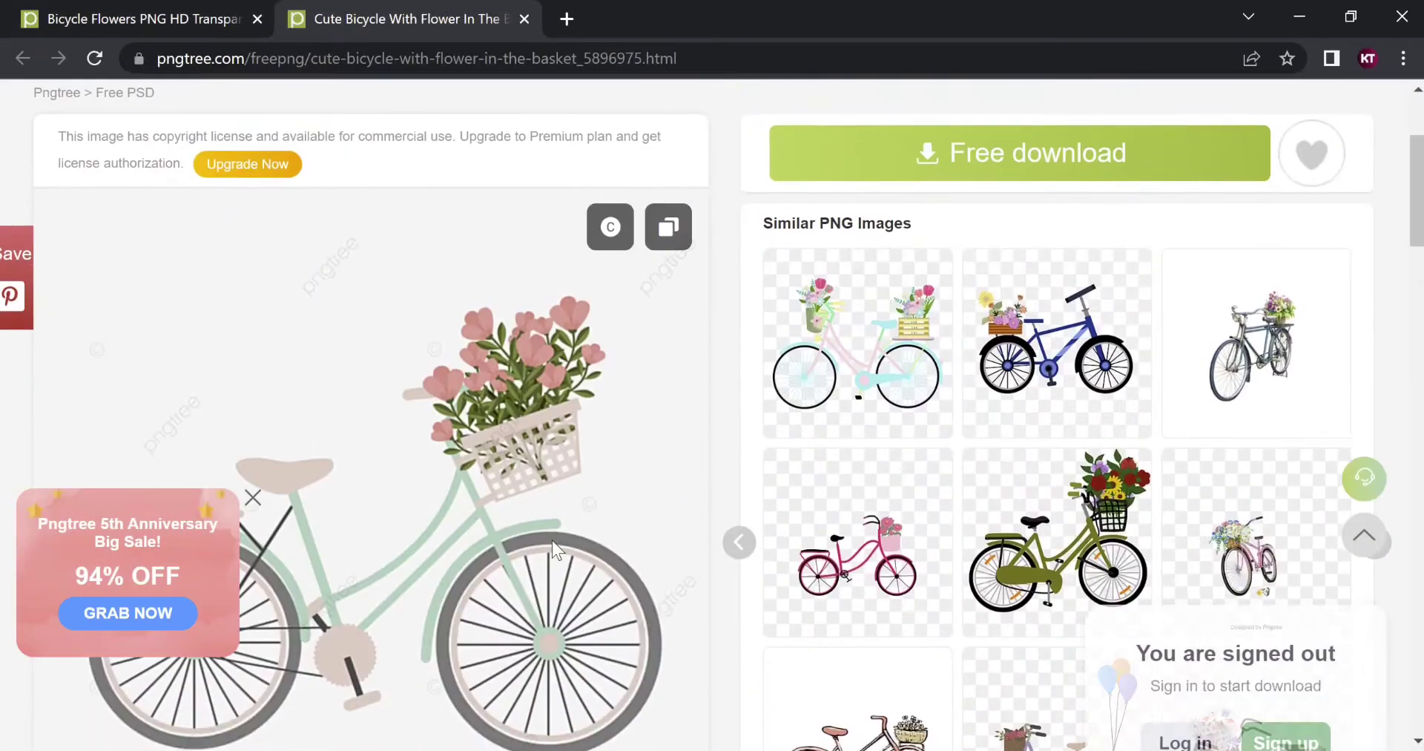
scroll(552, 540, "down", 1)
scroll(554, 519, "down", 2)
scroll(554, 513, "up", 5)
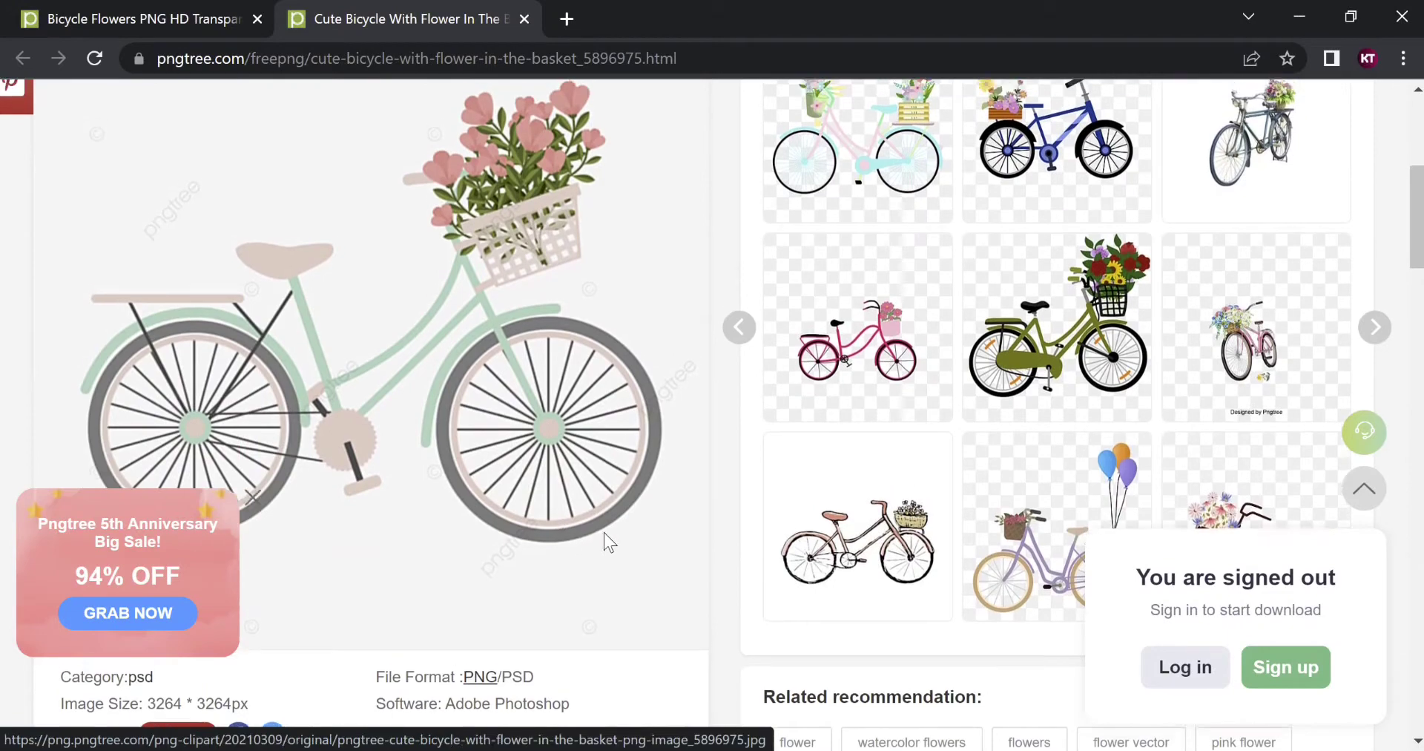
left_click(990, 157)
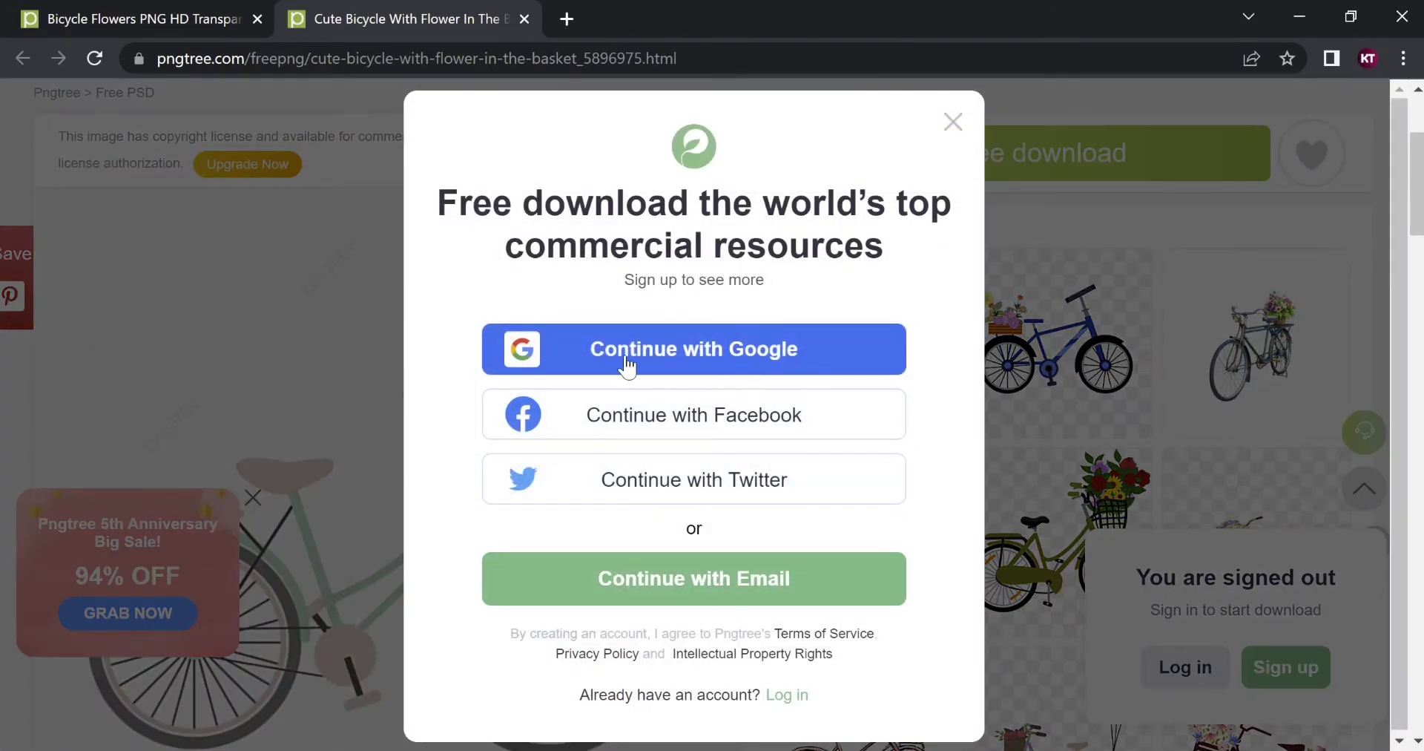
left_click(680, 358)
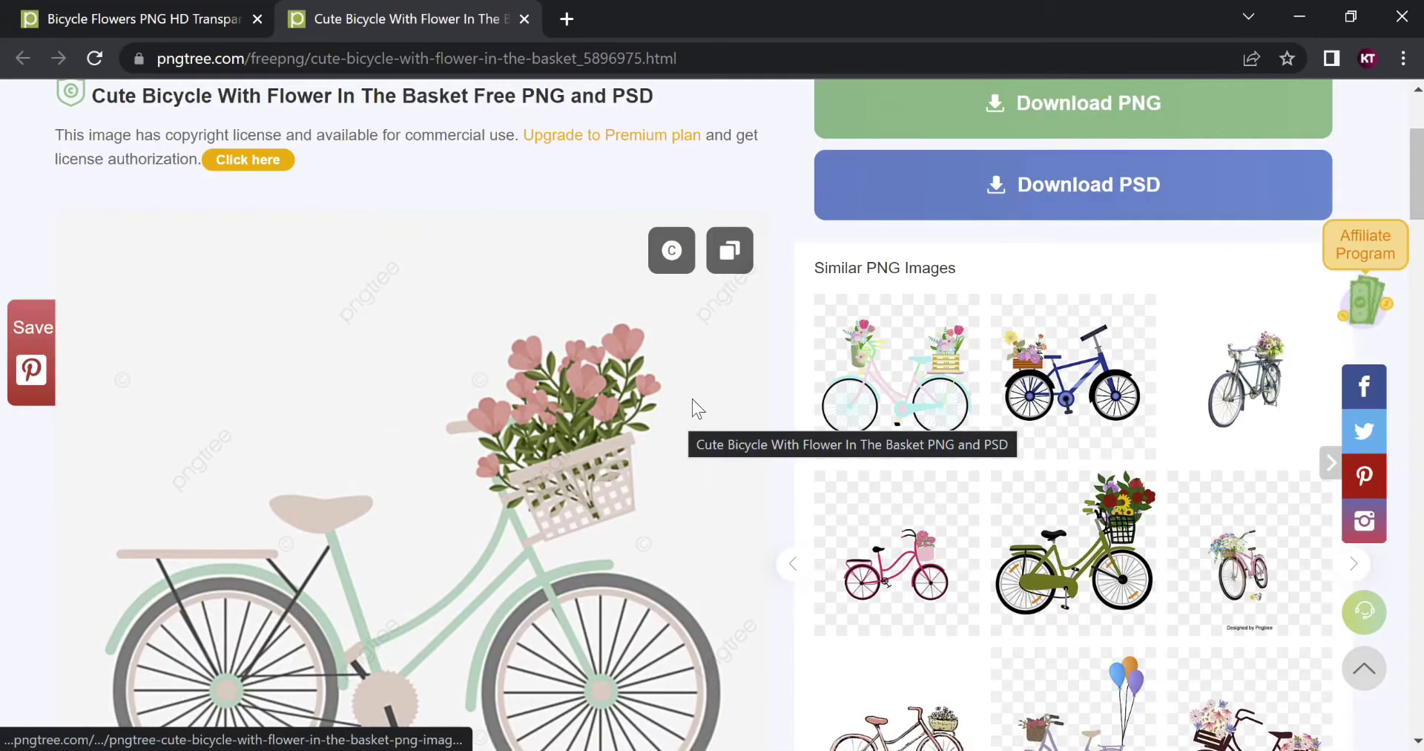
Step: Download the bicycle as a free PNG, then close the extra tab and Chrome
scroll(927, 311, "up", 2)
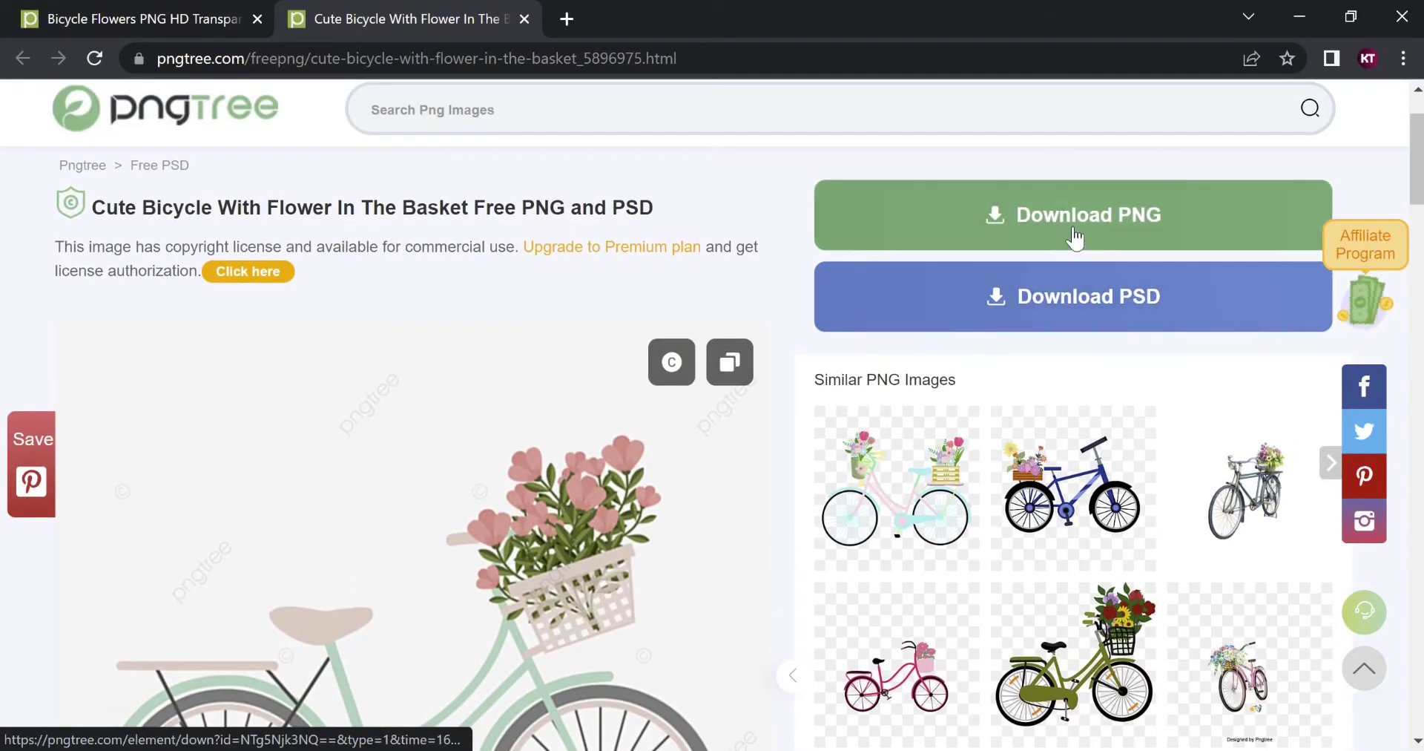
left_click(1075, 237)
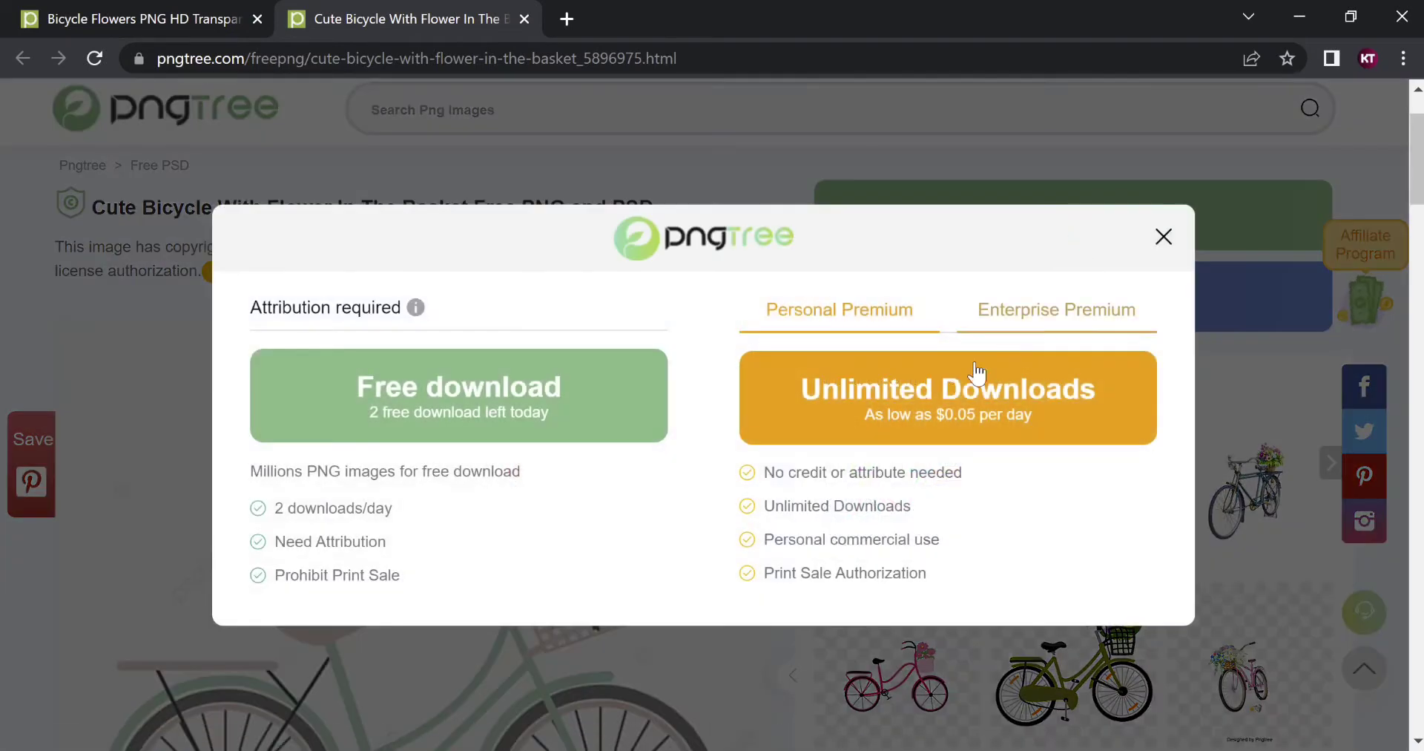
left_click(475, 406)
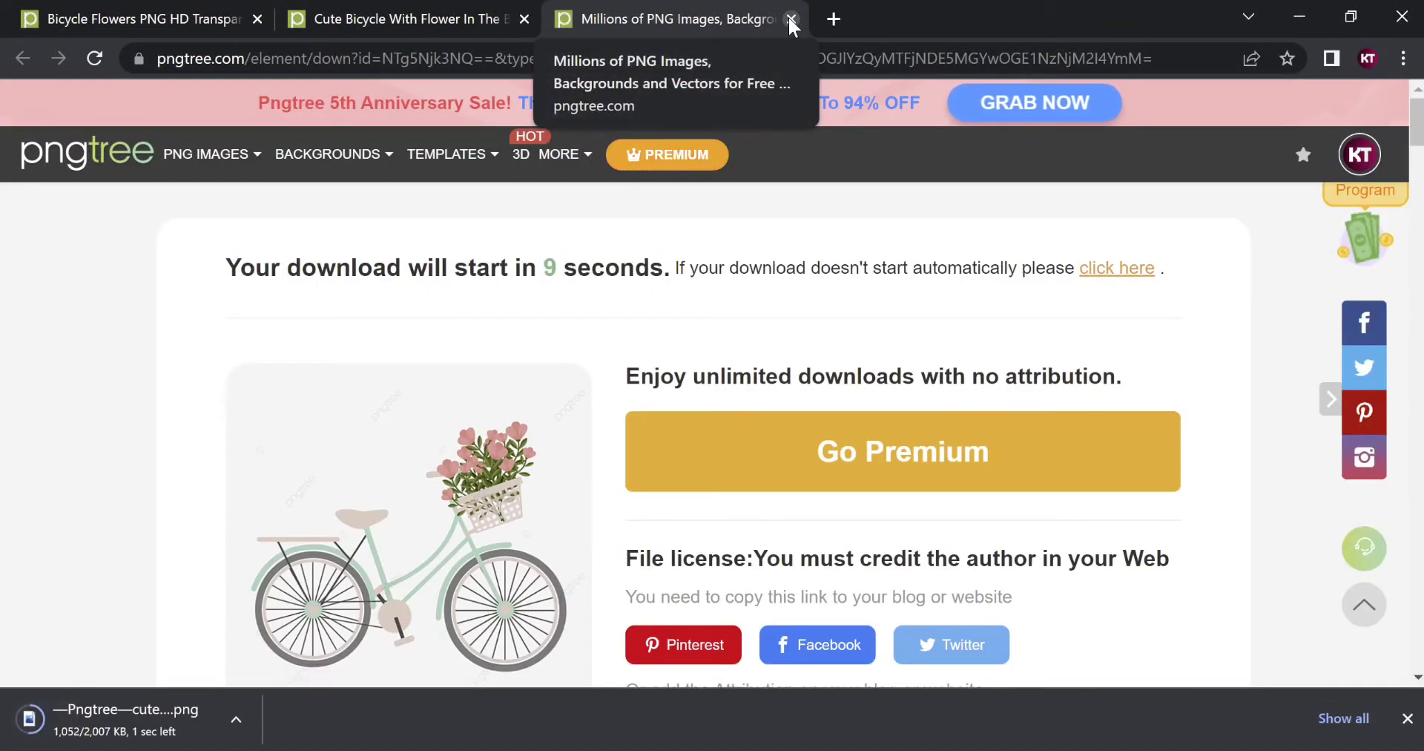
left_click(790, 19)
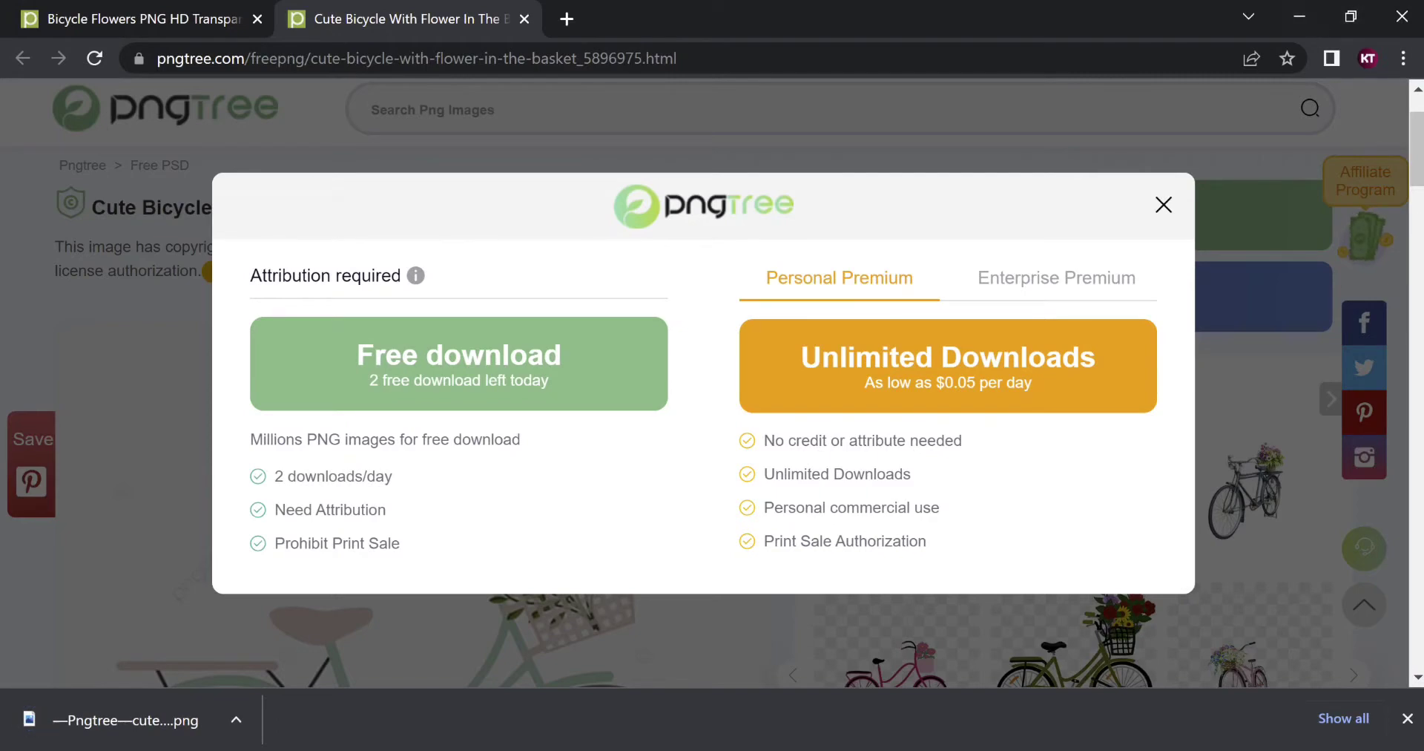
left_click(1410, 18)
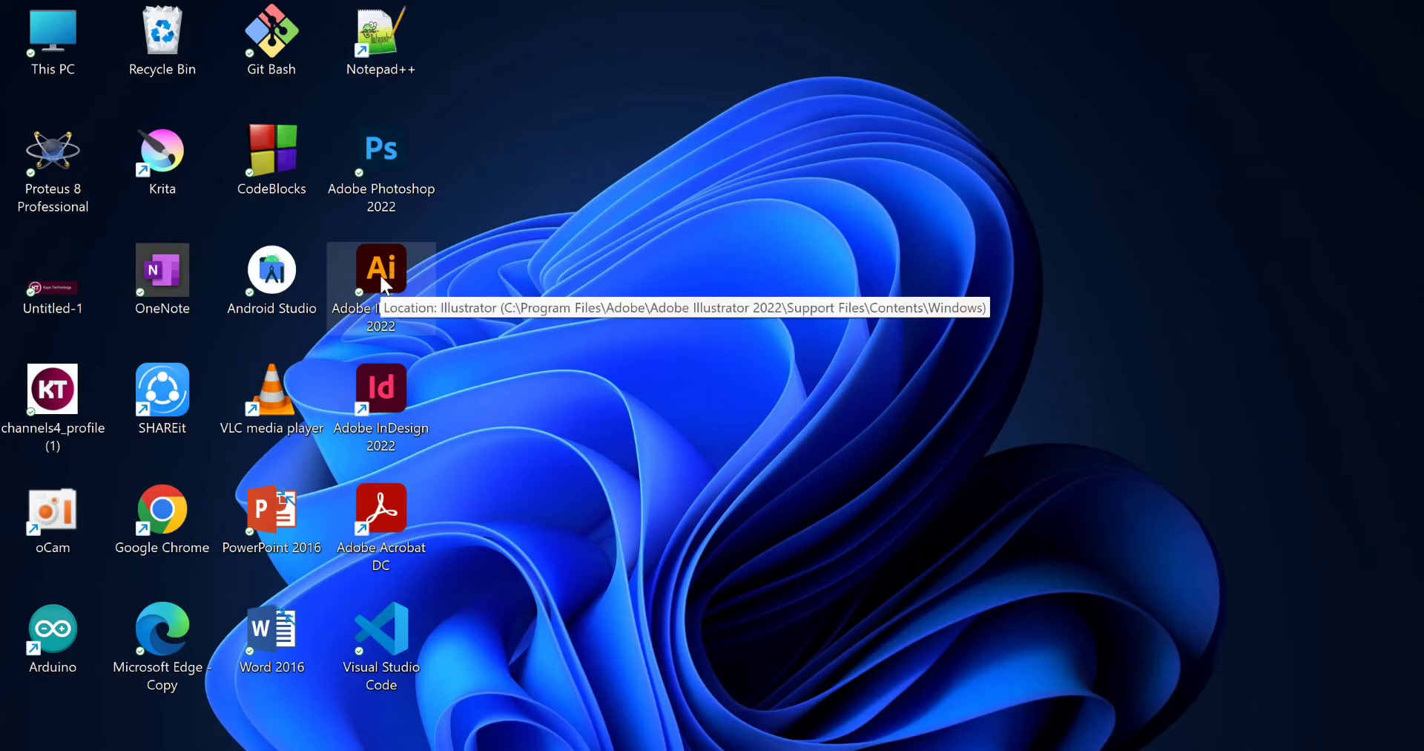
Step: Launch Illustrator, dismiss the Creative Cloud error and create a 1920 x 1080 px Web-Large document
double_click(380, 273)
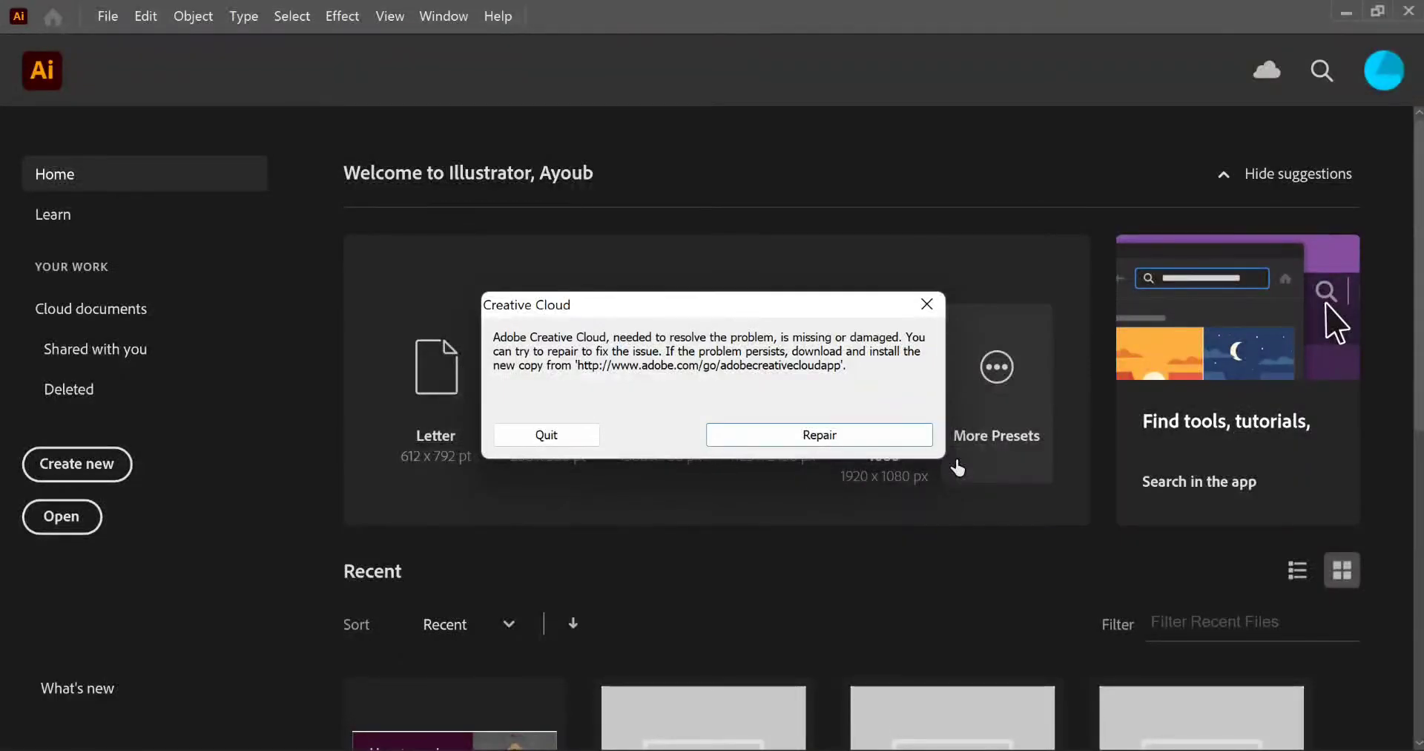
key("Escape")
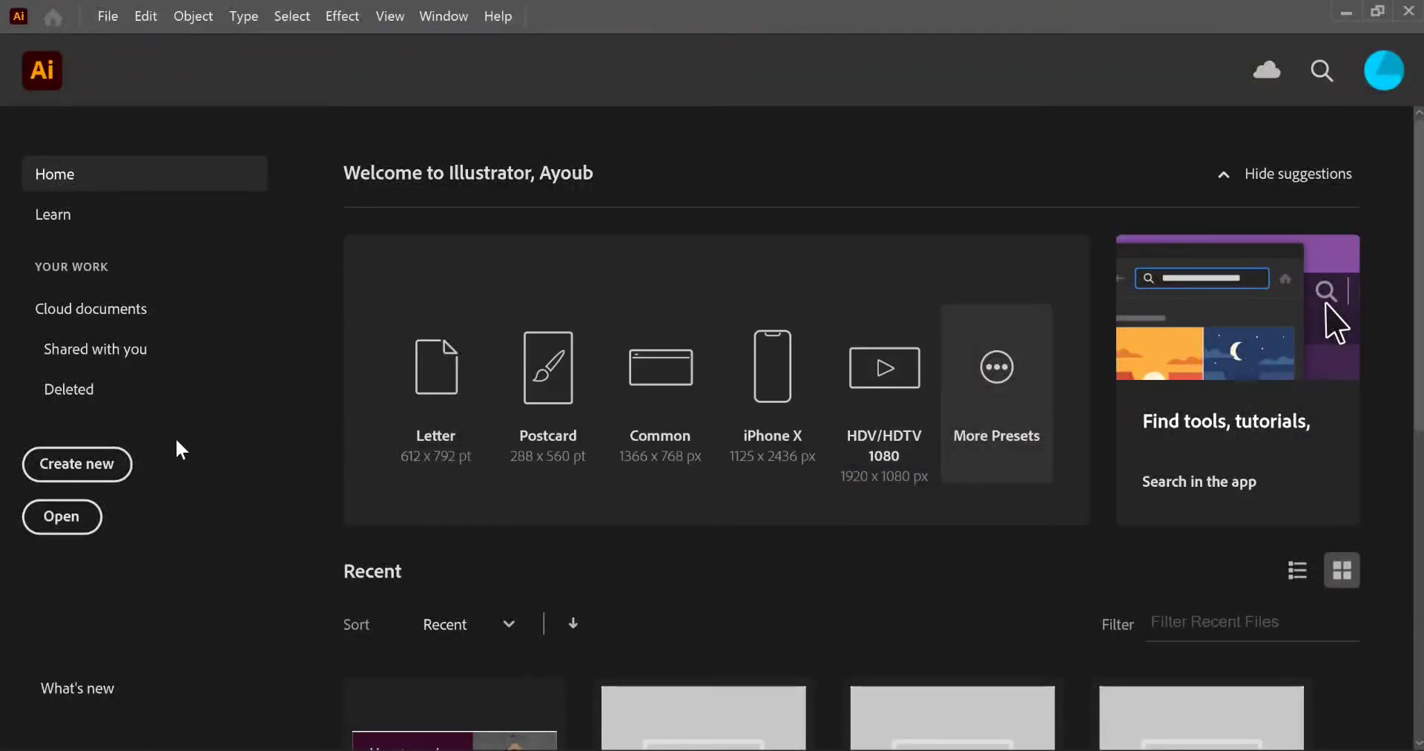
left_click(78, 464)
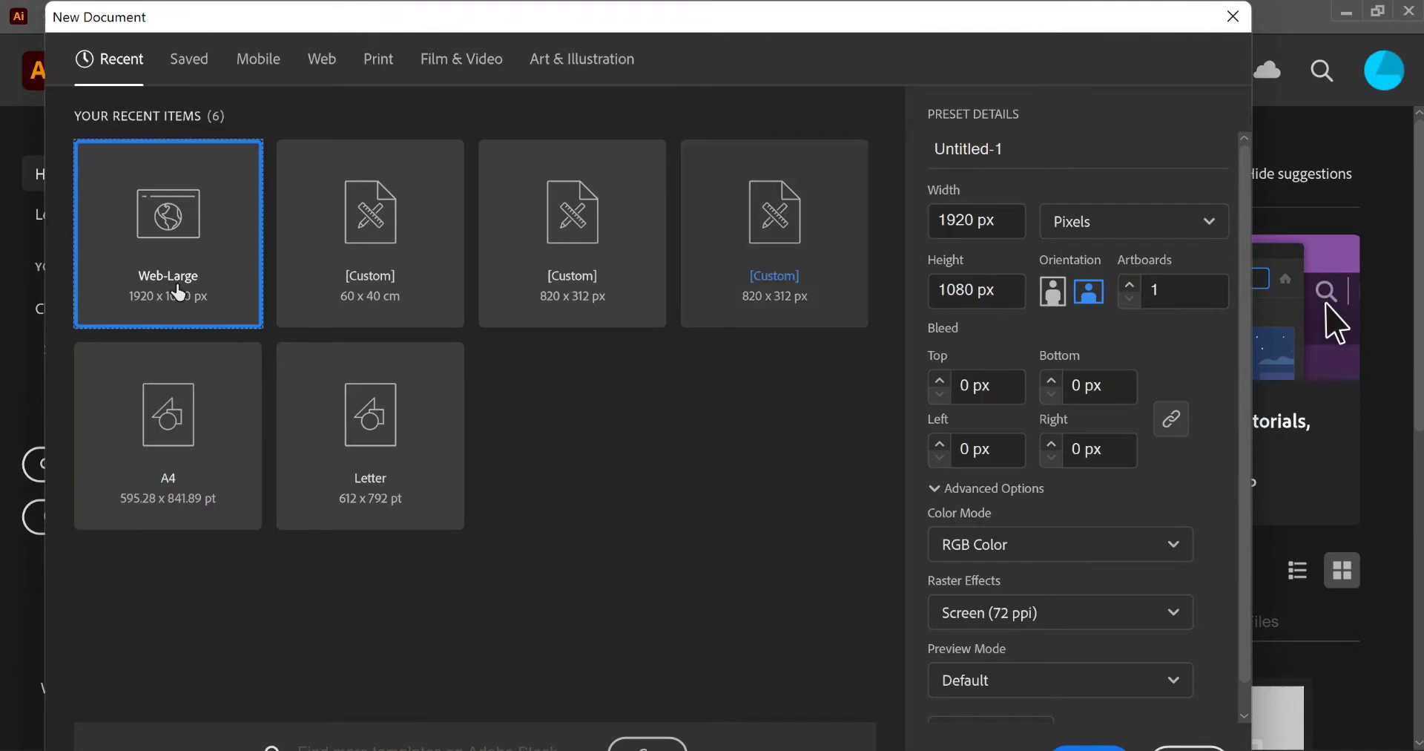
left_click(1104, 747)
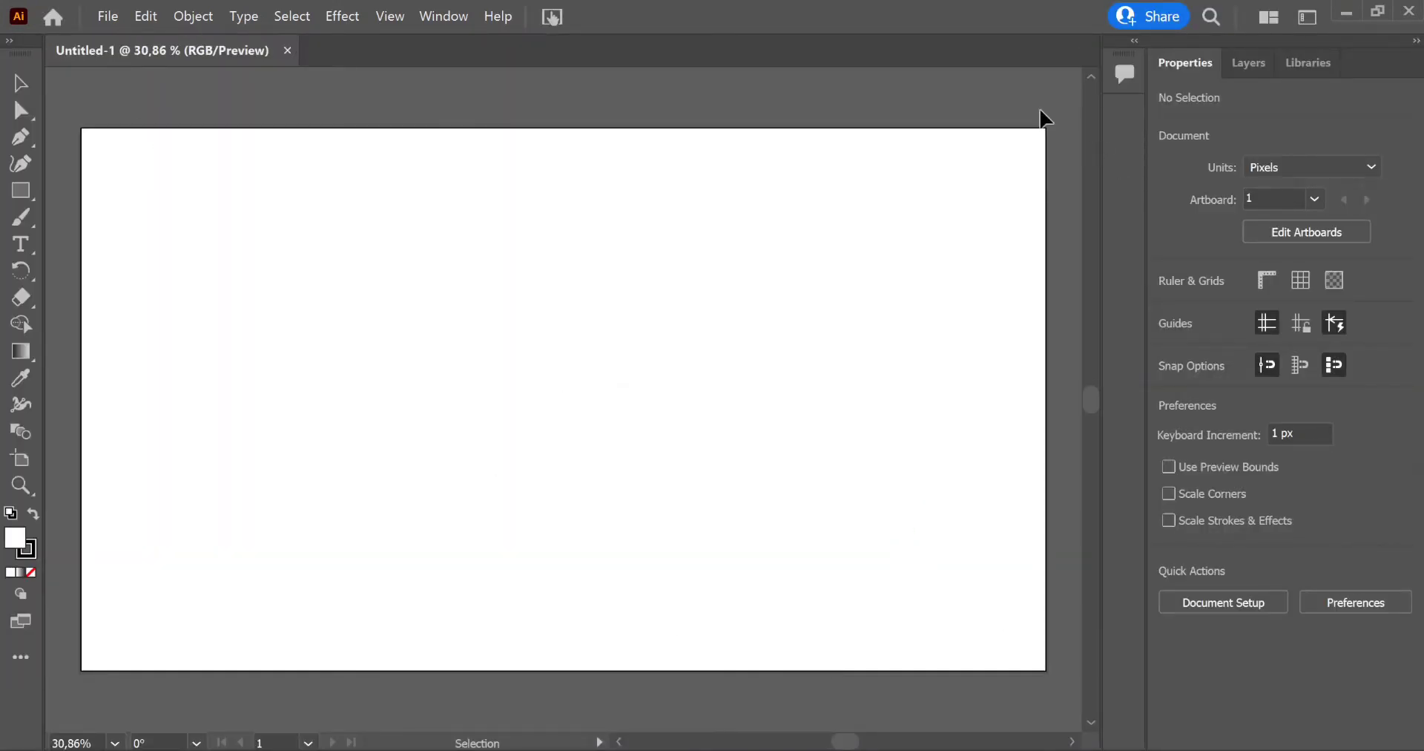
Step: Drag the bicycle PNG from the desktop onto the artboard, enlarge it to about 651 px and shift it left
mouse_move(855, 22)
left_mouse_down()
mouse_move(801, 70)
mouse_move(992, 140)
left_mouse_up()
left_click_drag(381, 45, 507, 532)
double_click(757, 144)
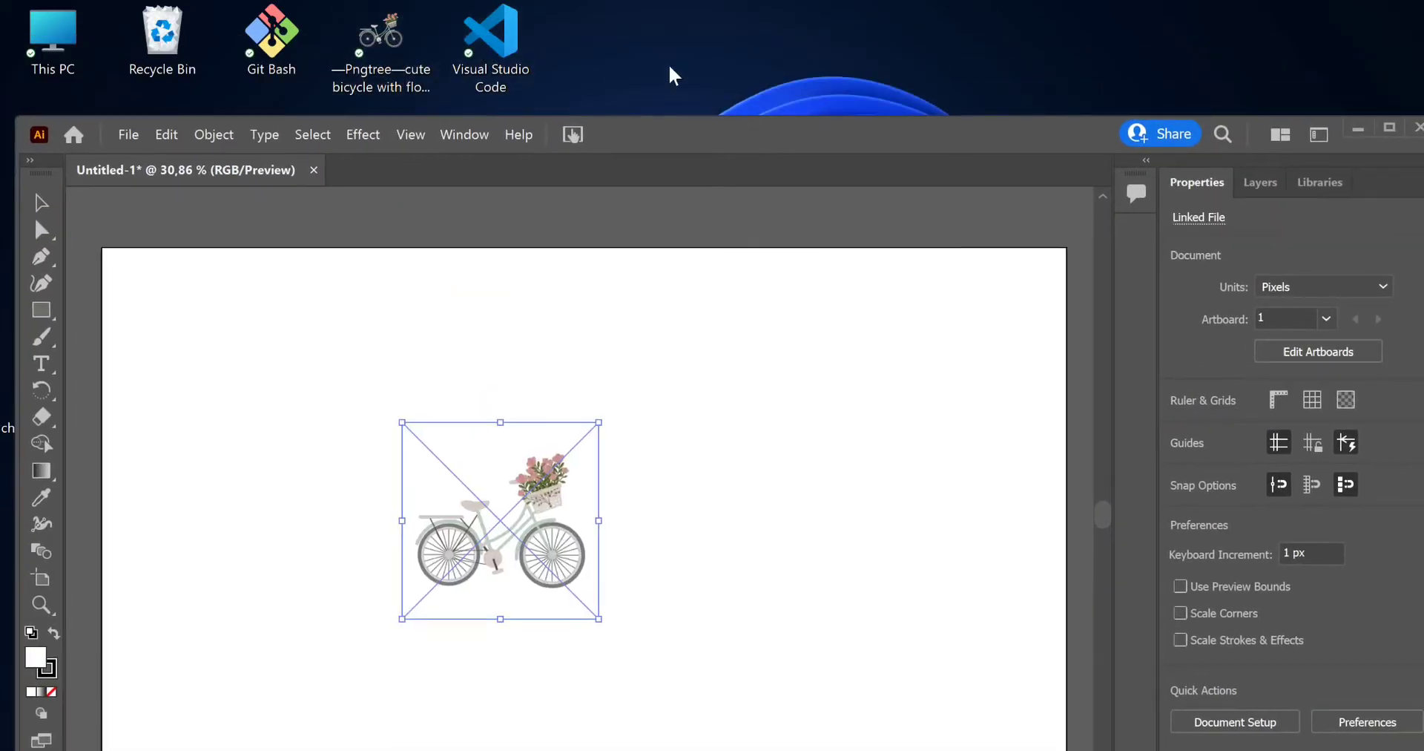
left_click_drag(580, 500, 720, 628)
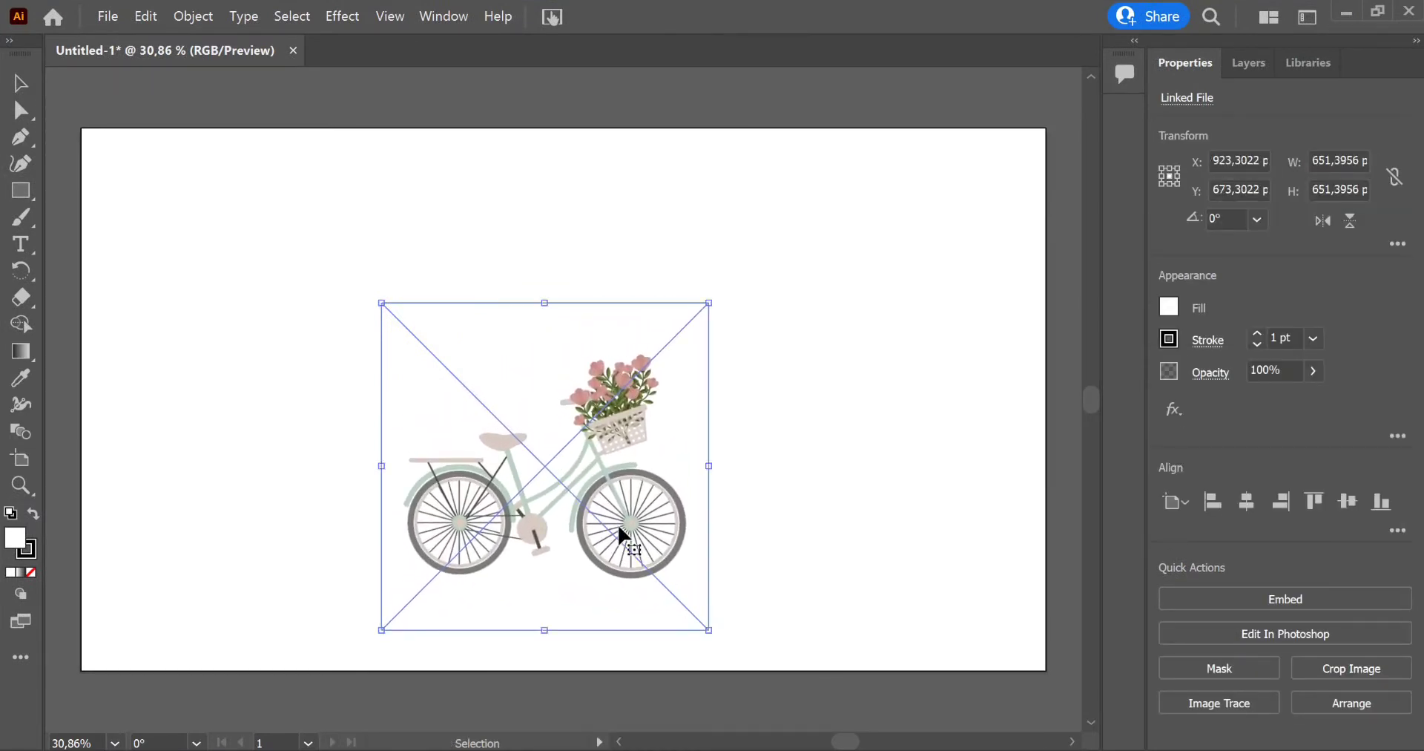
left_click_drag(620, 533, 503, 515)
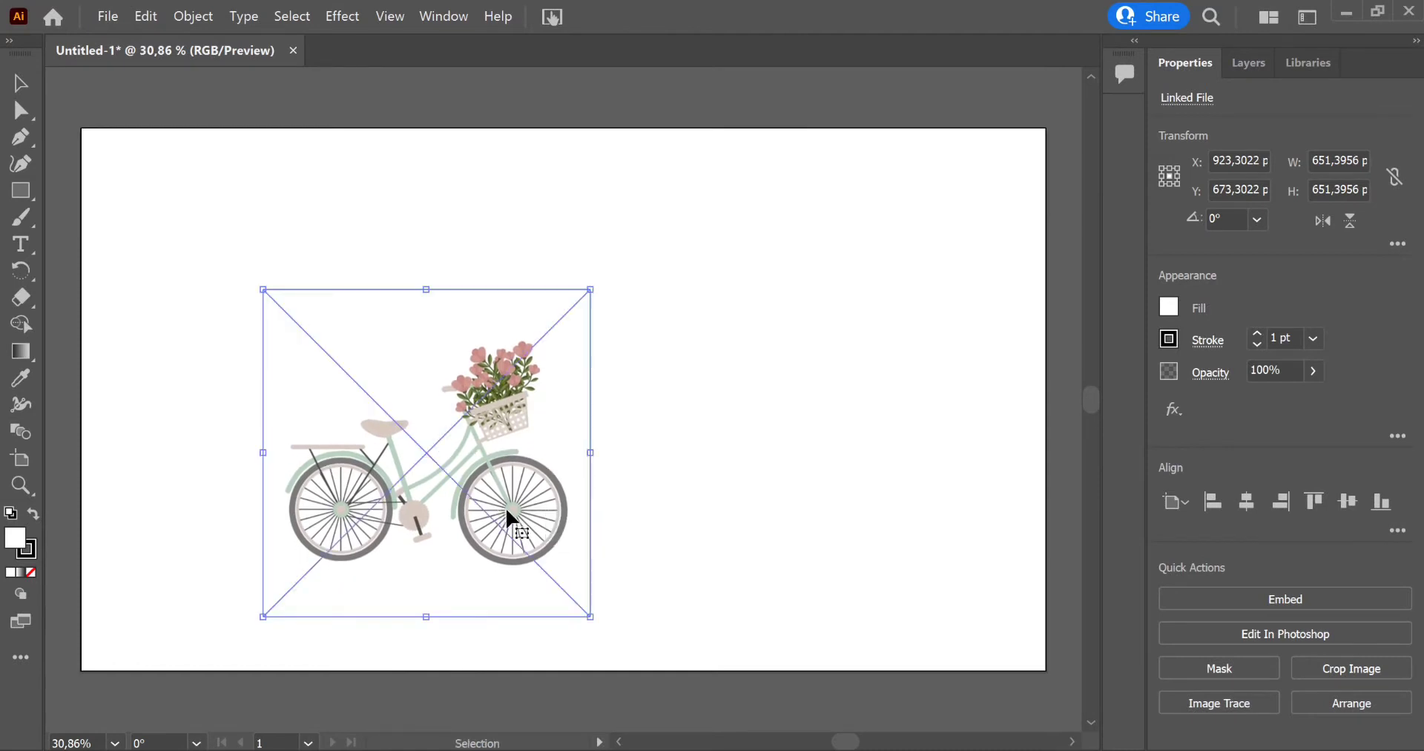
left_click(667, 431)
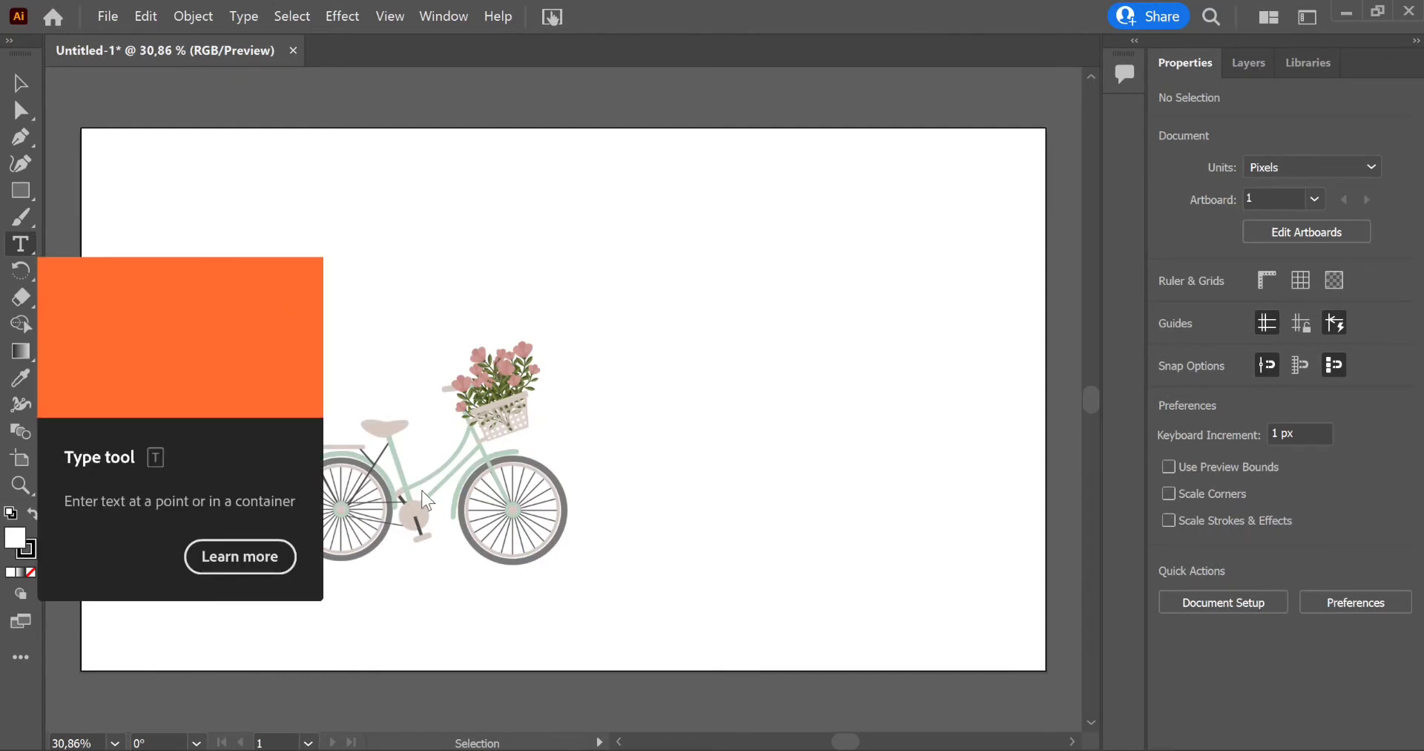
Step: Draw a text area right of the bicycle and type the quote in place of the placeholder
key("t")
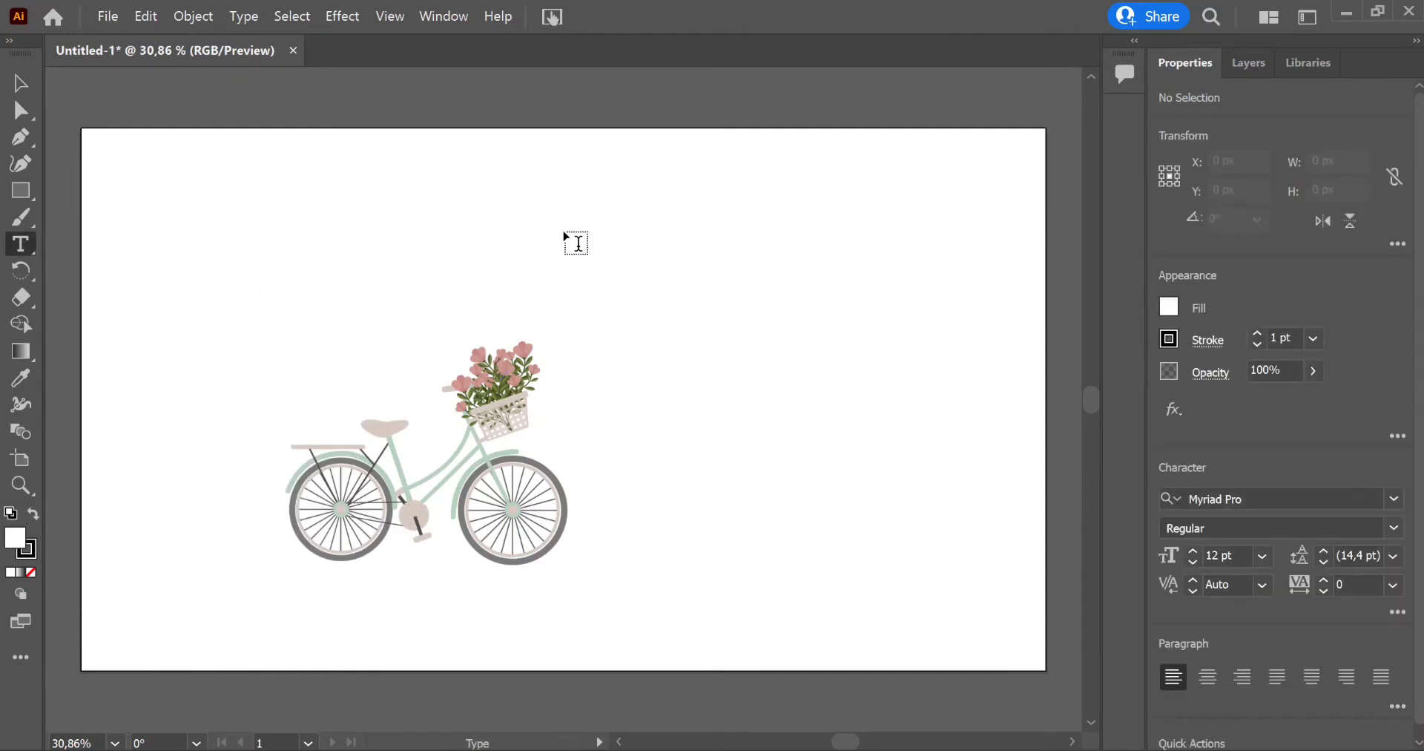
mouse_move(564, 233)
left_mouse_down()
mouse_move(797, 472)
mouse_move(791, 452)
left_mouse_up()
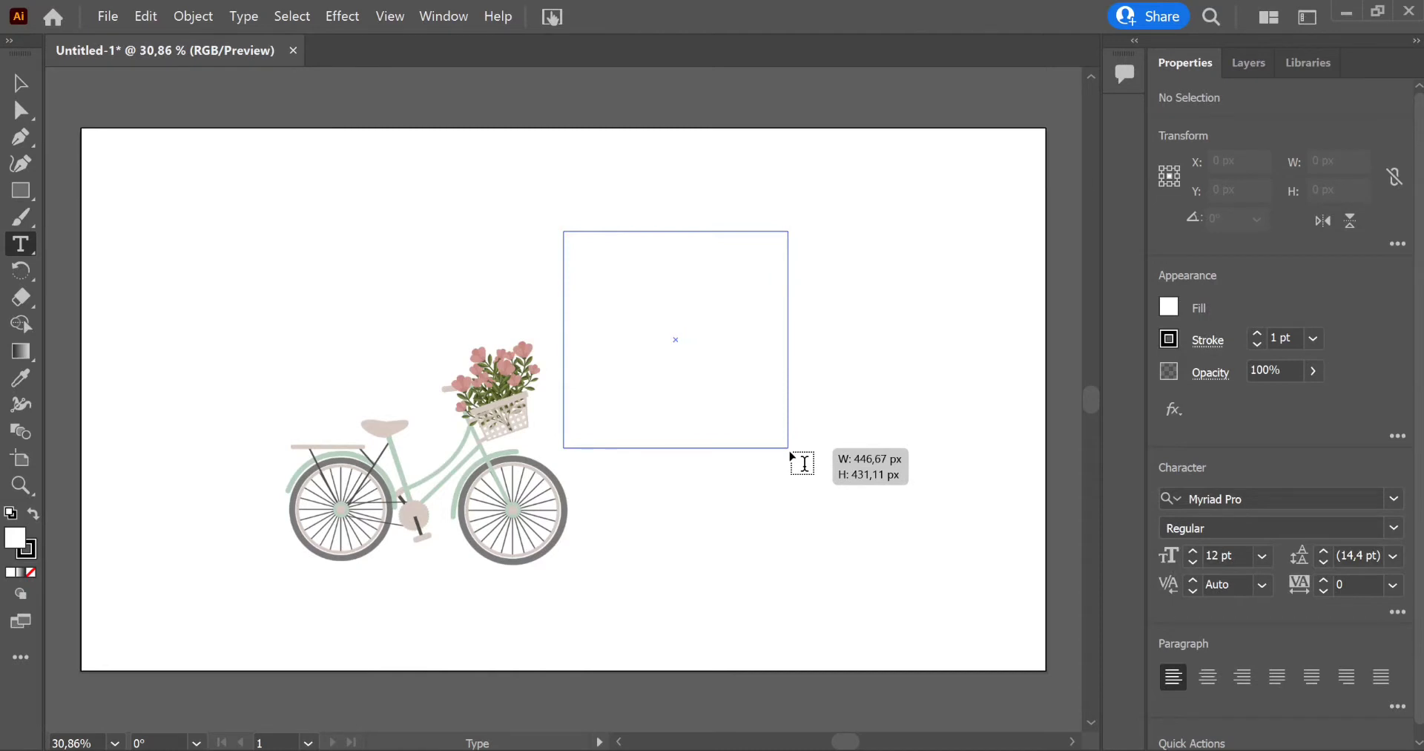
left_click_drag(791, 454, 791, 454)
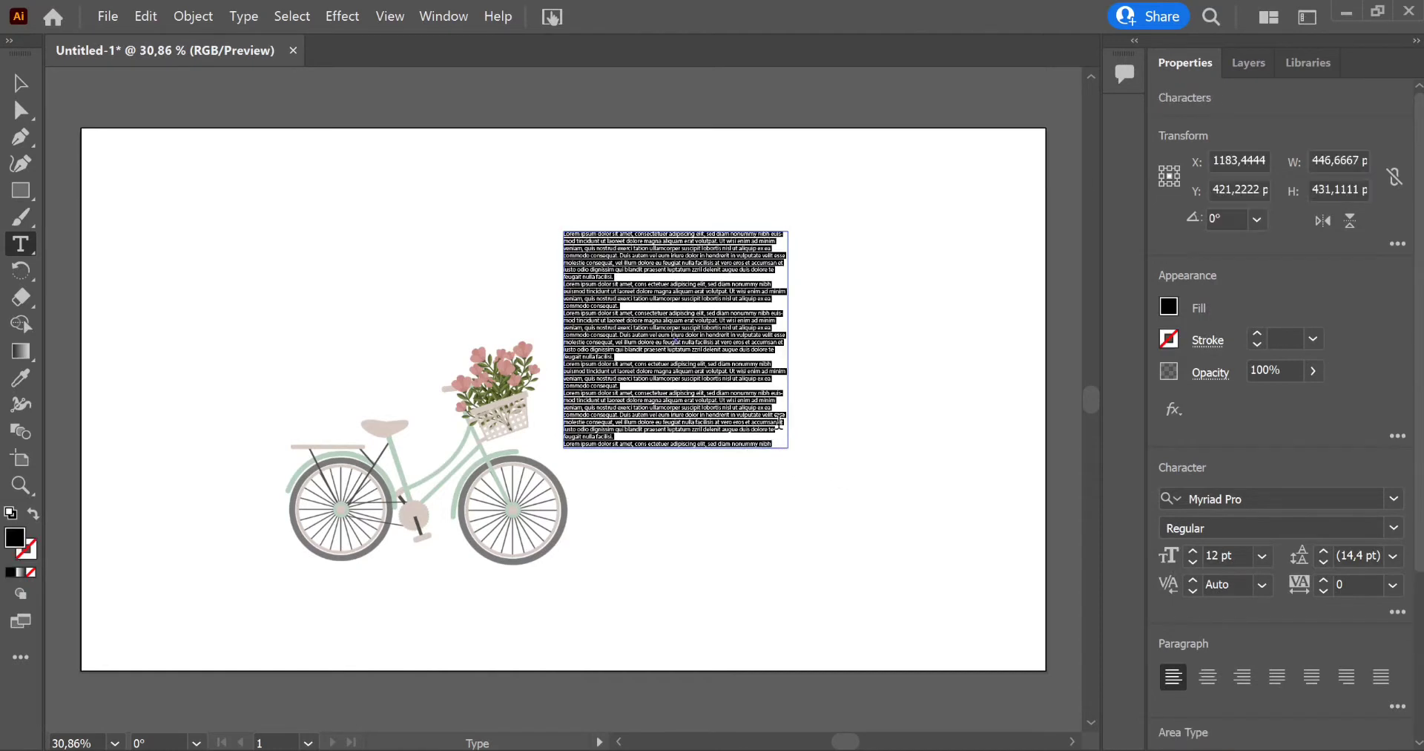
key("BackSpace")
type("Wherever you go go with all your")
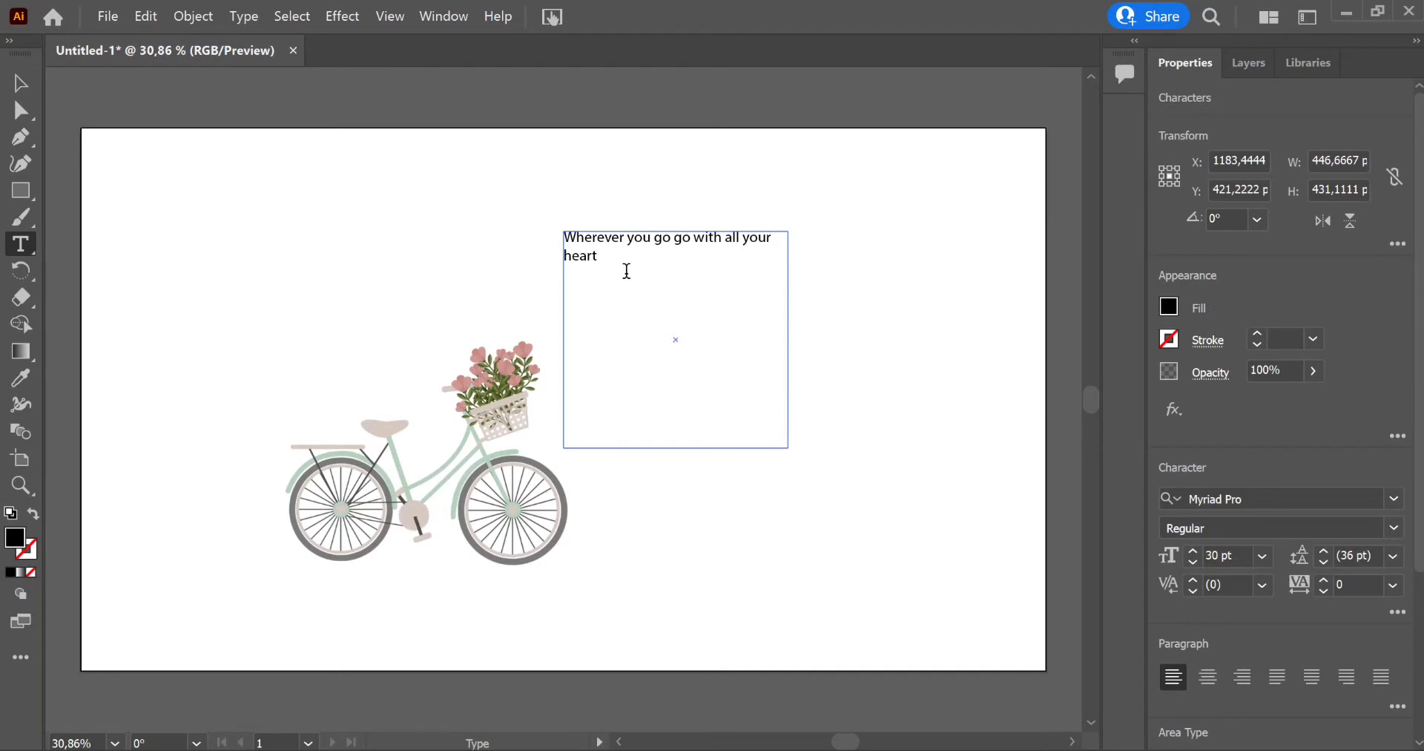
Step: Break the quote into four lines: Wherever / you go / go with all your / heart
key("Return")
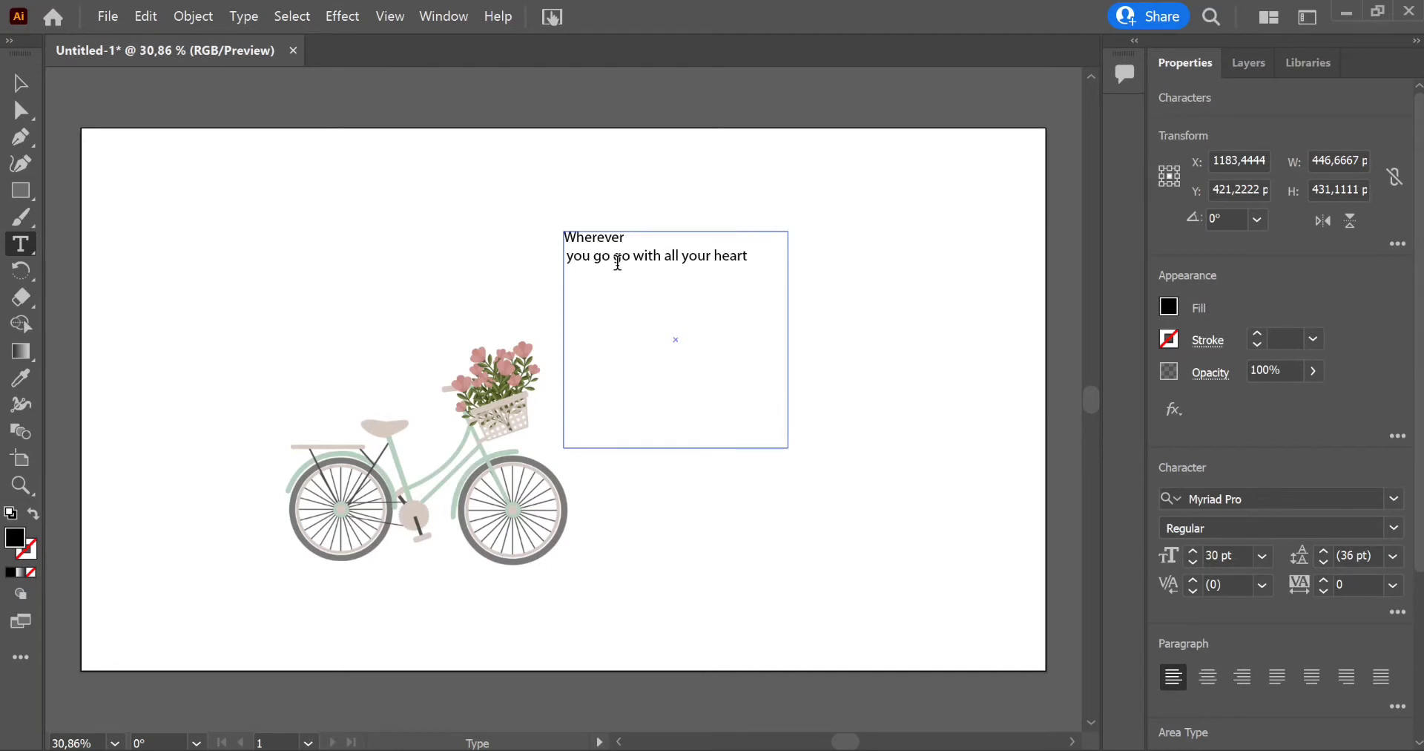
left_click(615, 255)
key("Return")
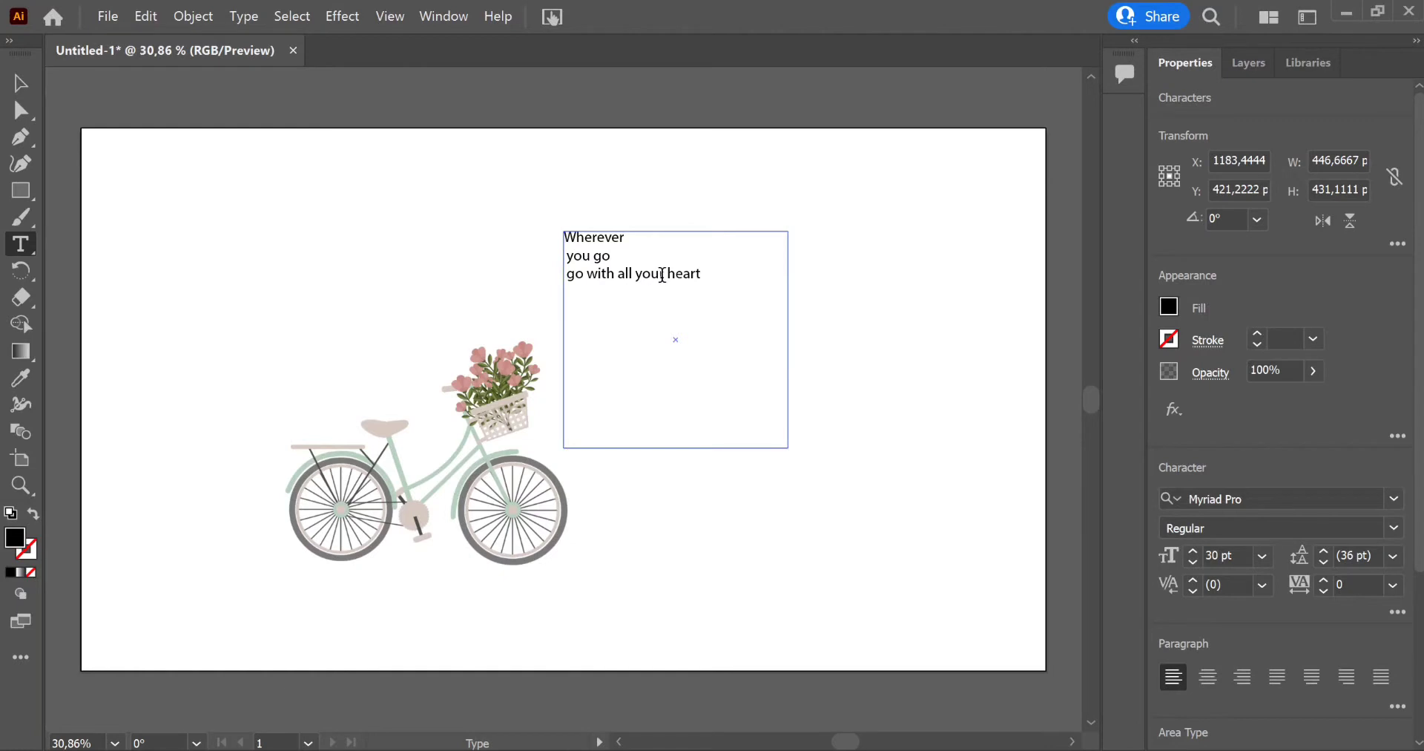
left_click(669, 275)
key("Return")
left_click_drag(638, 239, 567, 238)
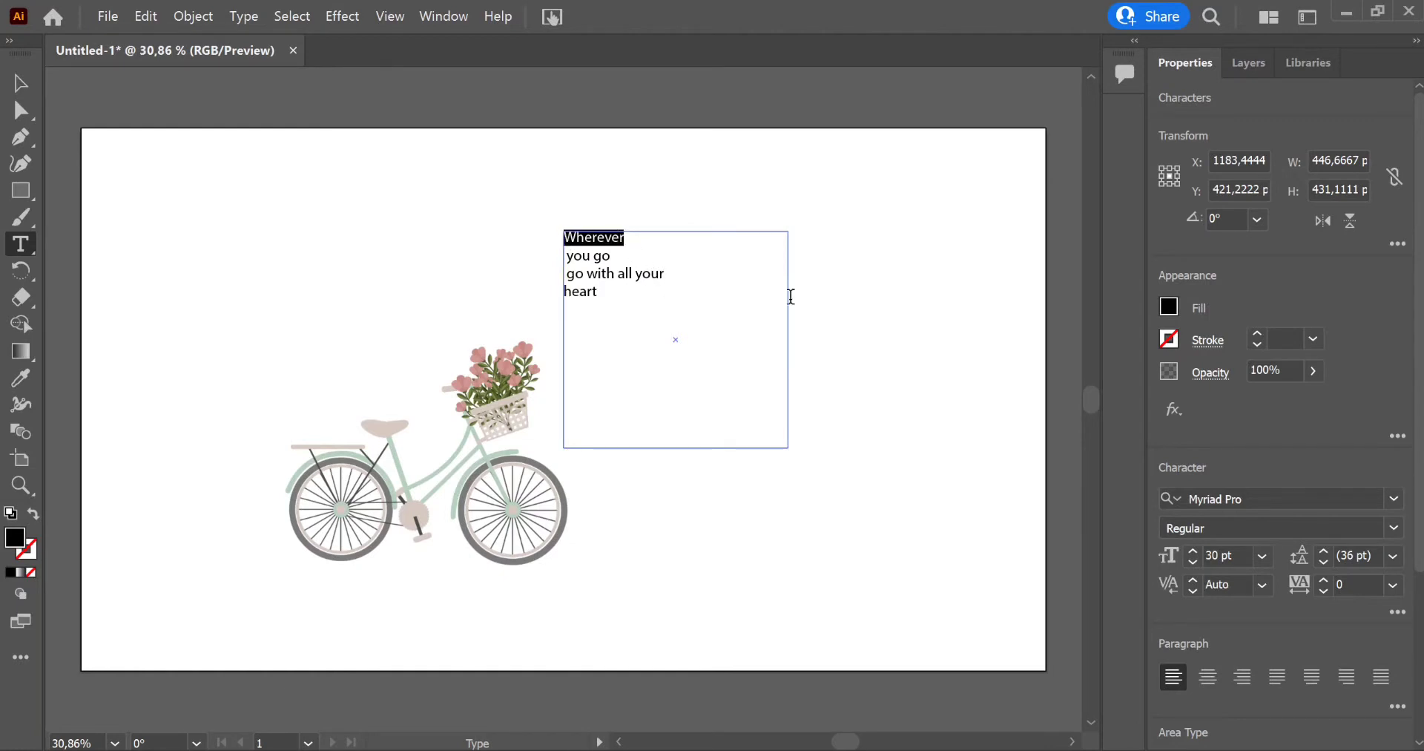
Step: Raise the font size of 'Wherever' to 60 pt
left_click(1196, 551)
left_click(1196, 552)
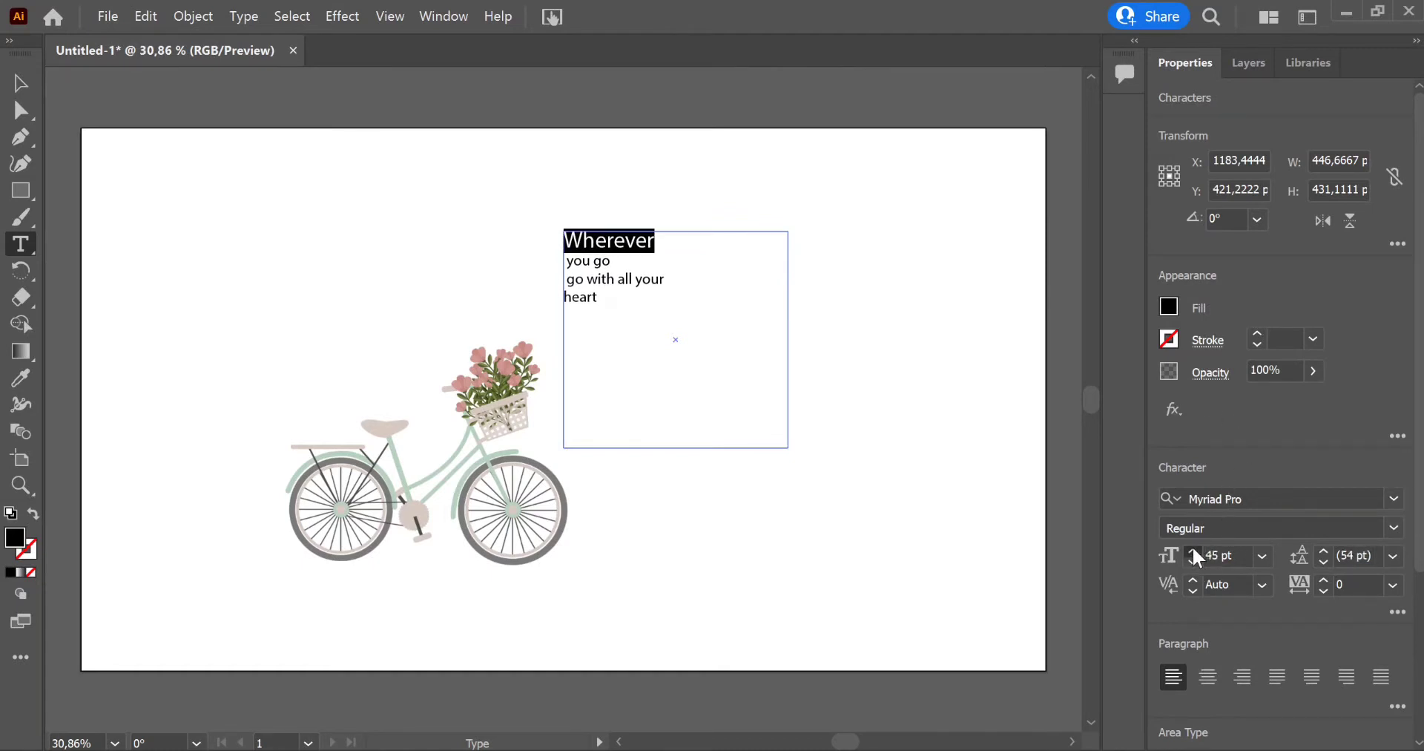
left_click(1196, 552)
left_click(1196, 552)
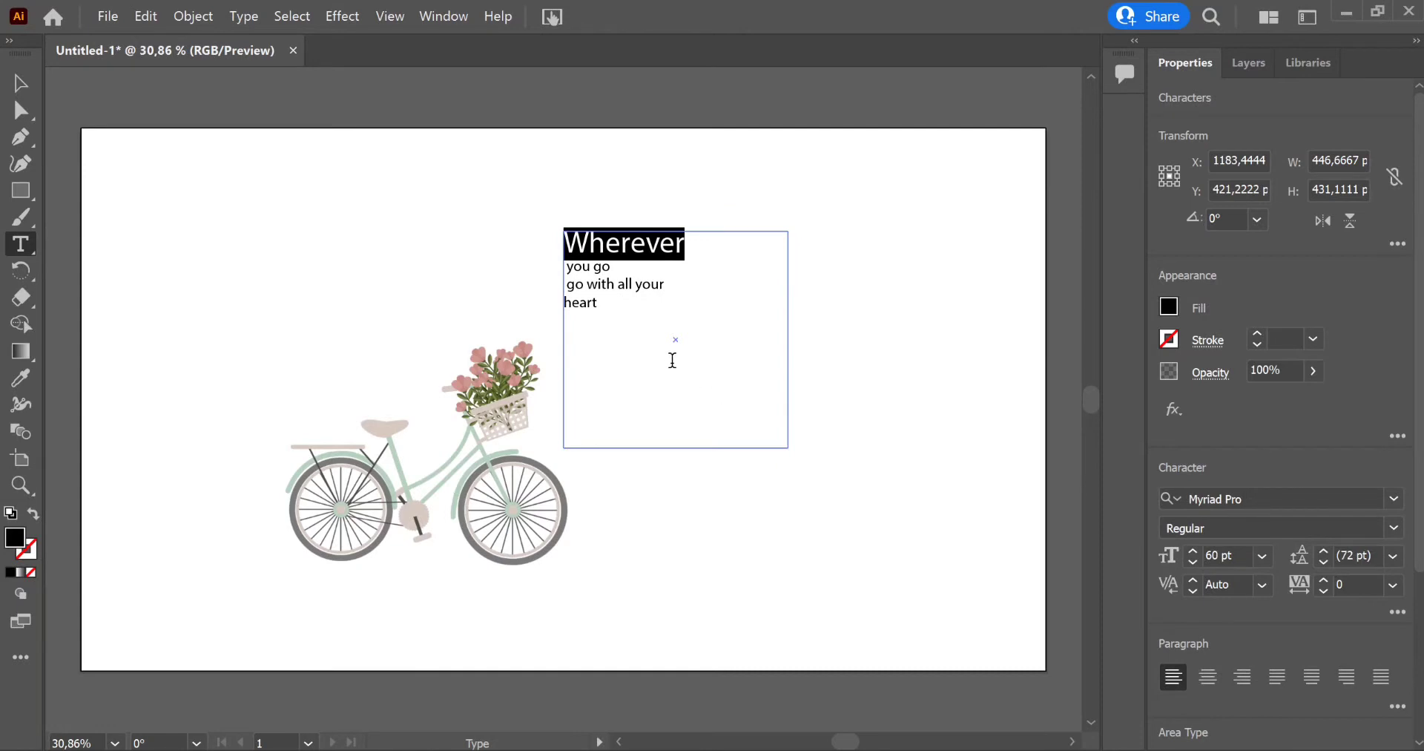
Step: Centre-align the quote's four lines and enlarge 'heart' to 83 pt
left_click_drag(613, 309, 549, 219)
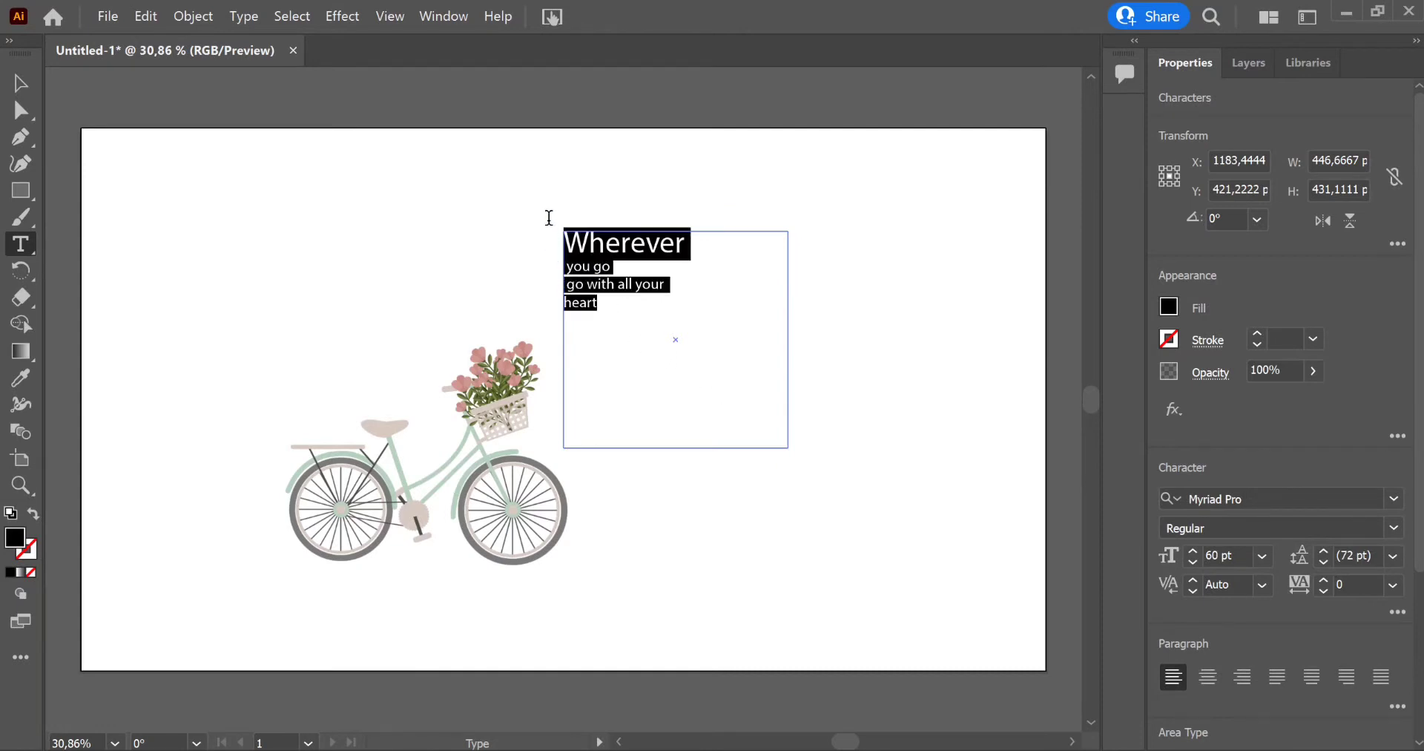
left_click(1216, 682)
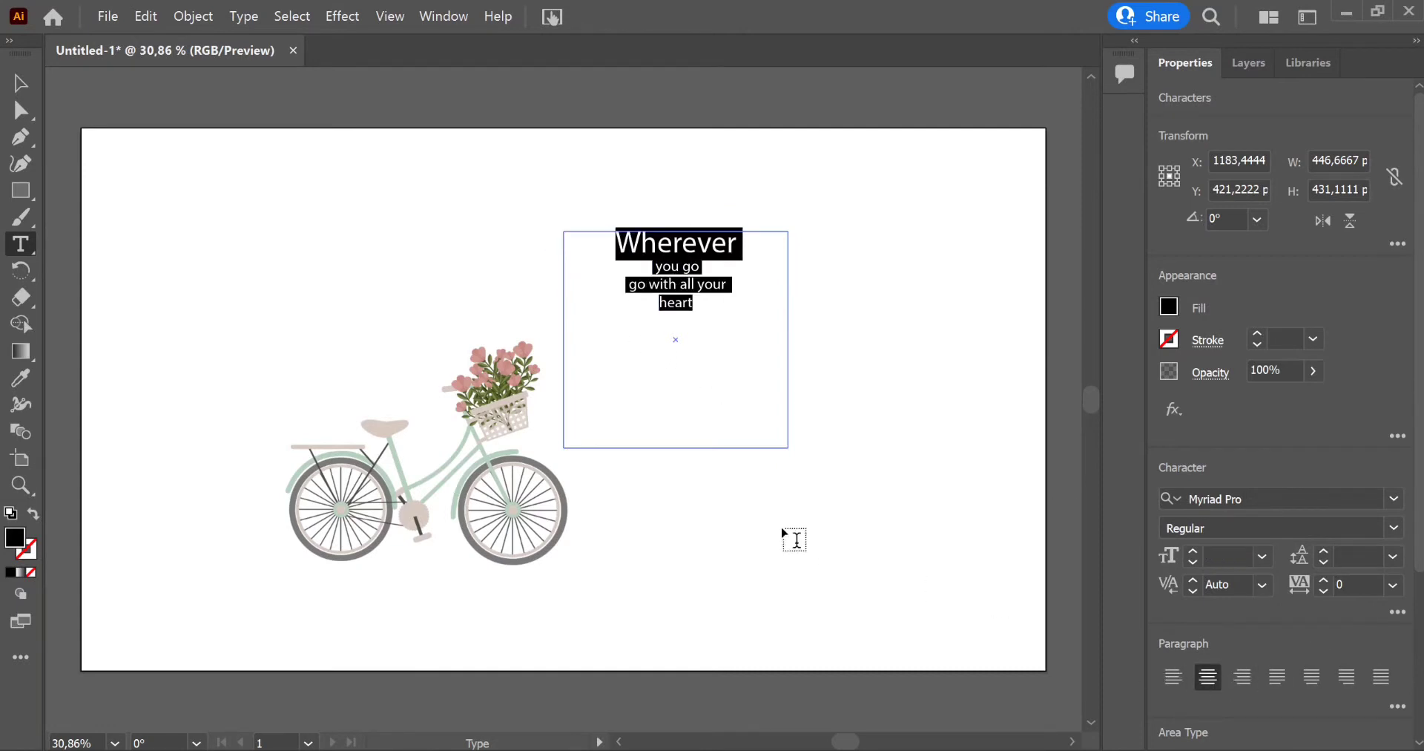
left_click(711, 342)
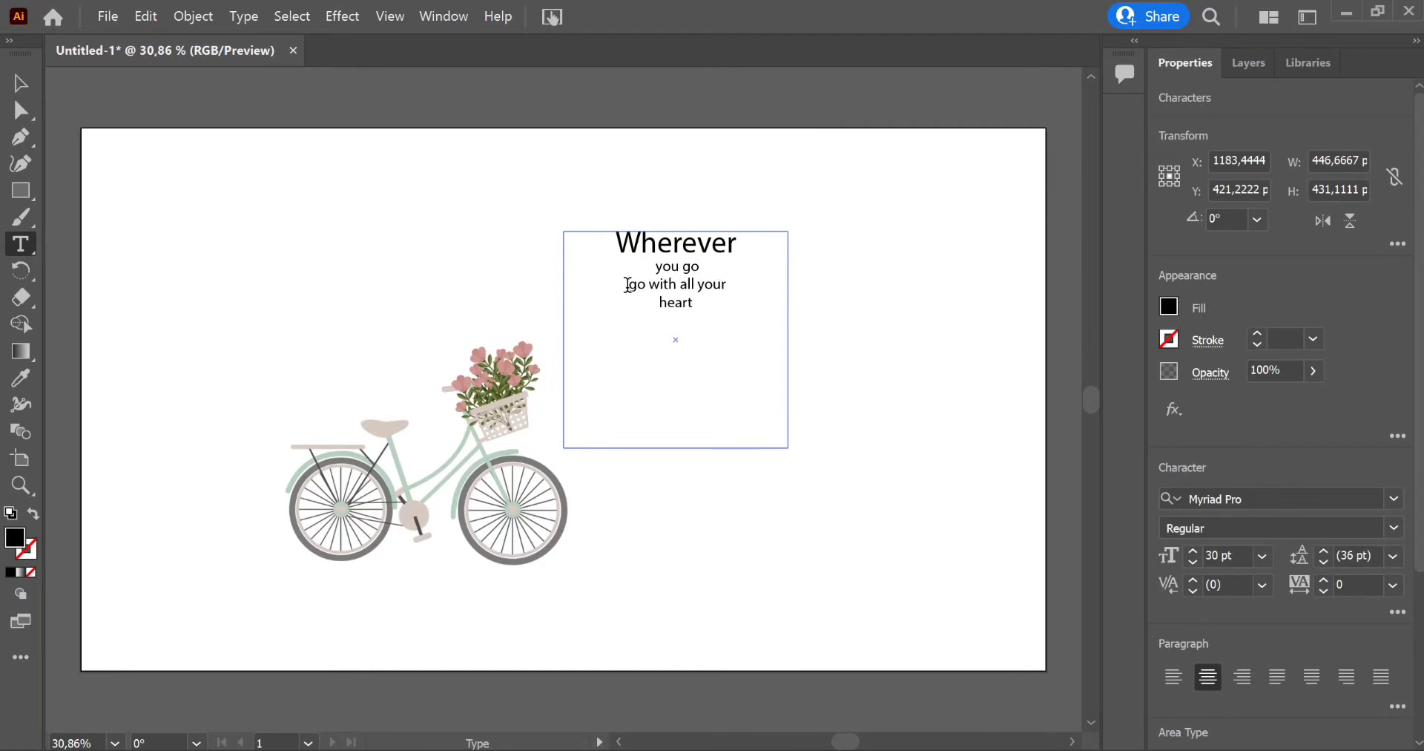
left_click_drag(651, 305, 756, 329)
left_click_drag(1192, 556, 1192, 556)
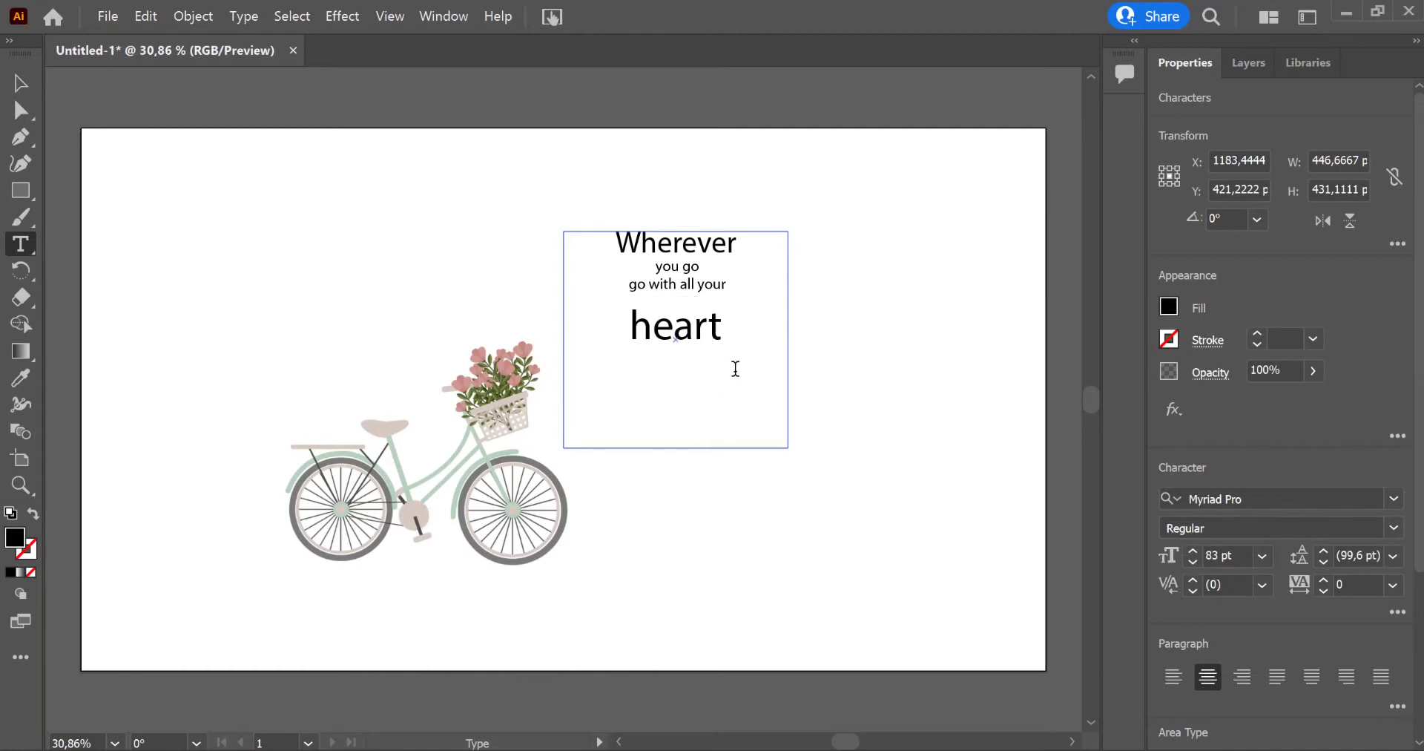
left_click_drag(734, 369, 604, 233)
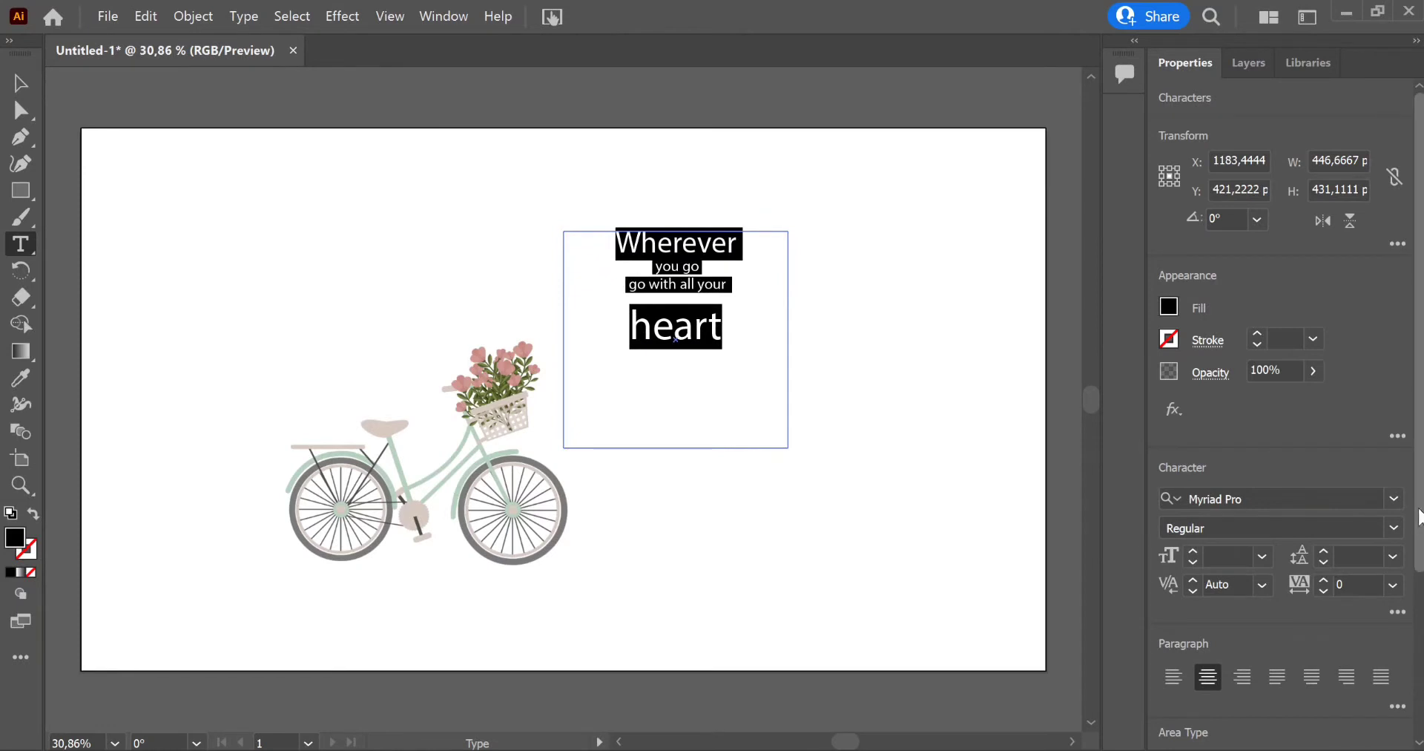
Step: Apply the Freestyle Script font to the whole quote
scroll(1403, 587, "down", 3)
scroll(1388, 445, "down", 2)
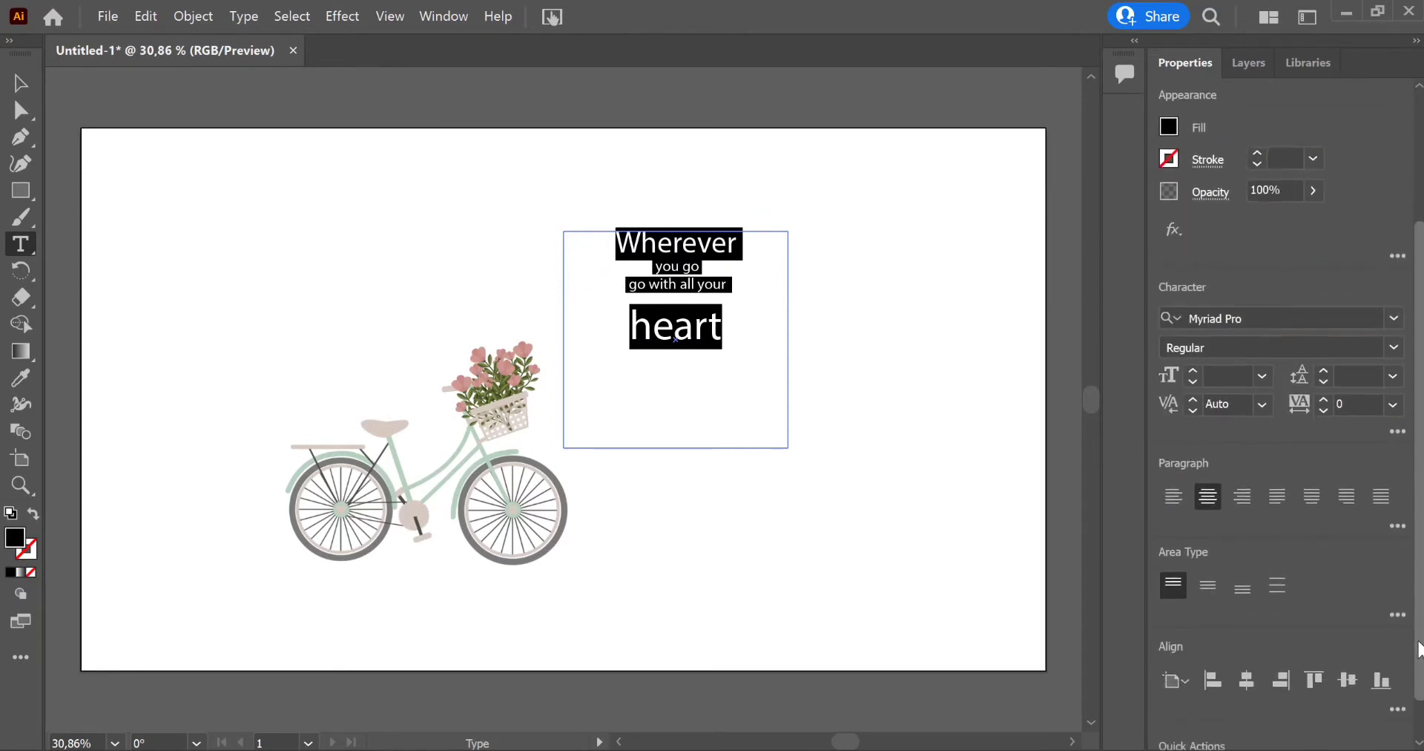
left_click(1393, 312)
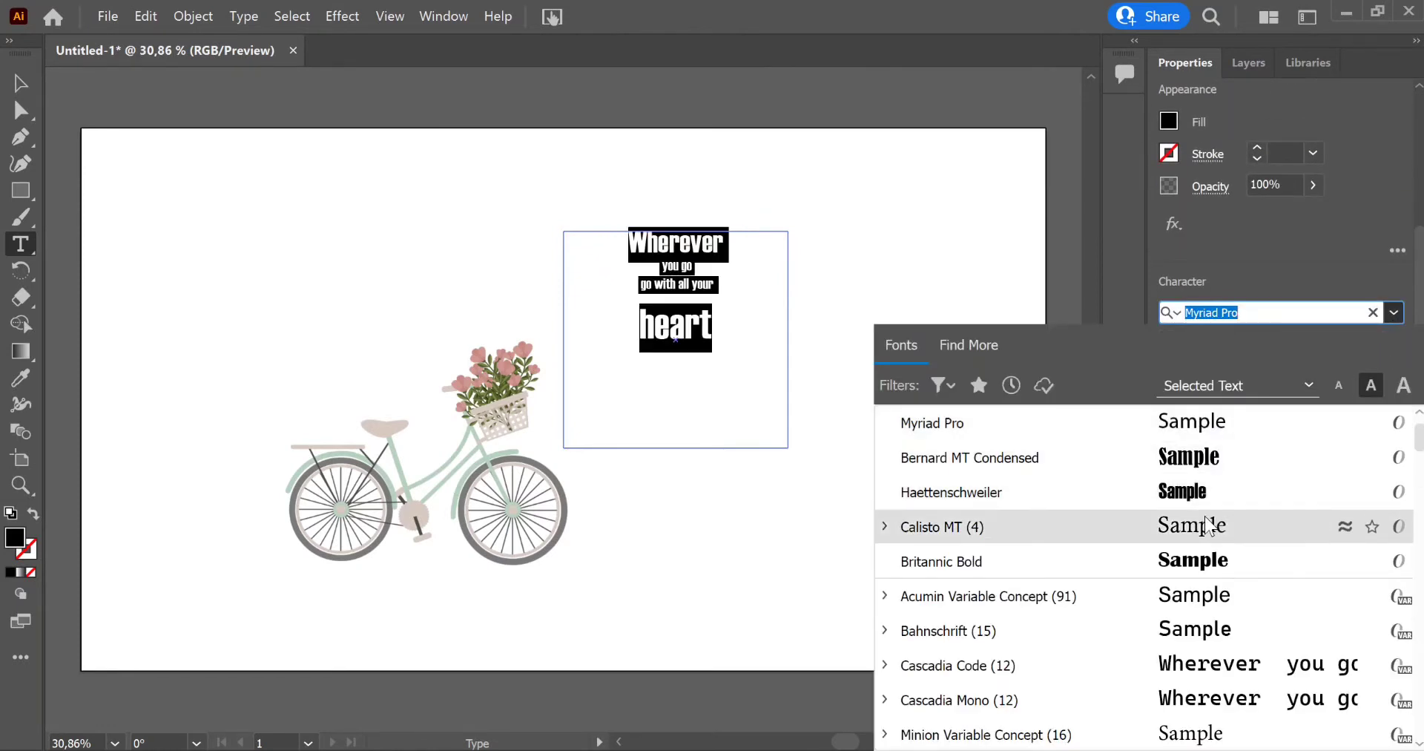
scroll(1224, 564, "down", 1)
scroll(1224, 567, "down", 2)
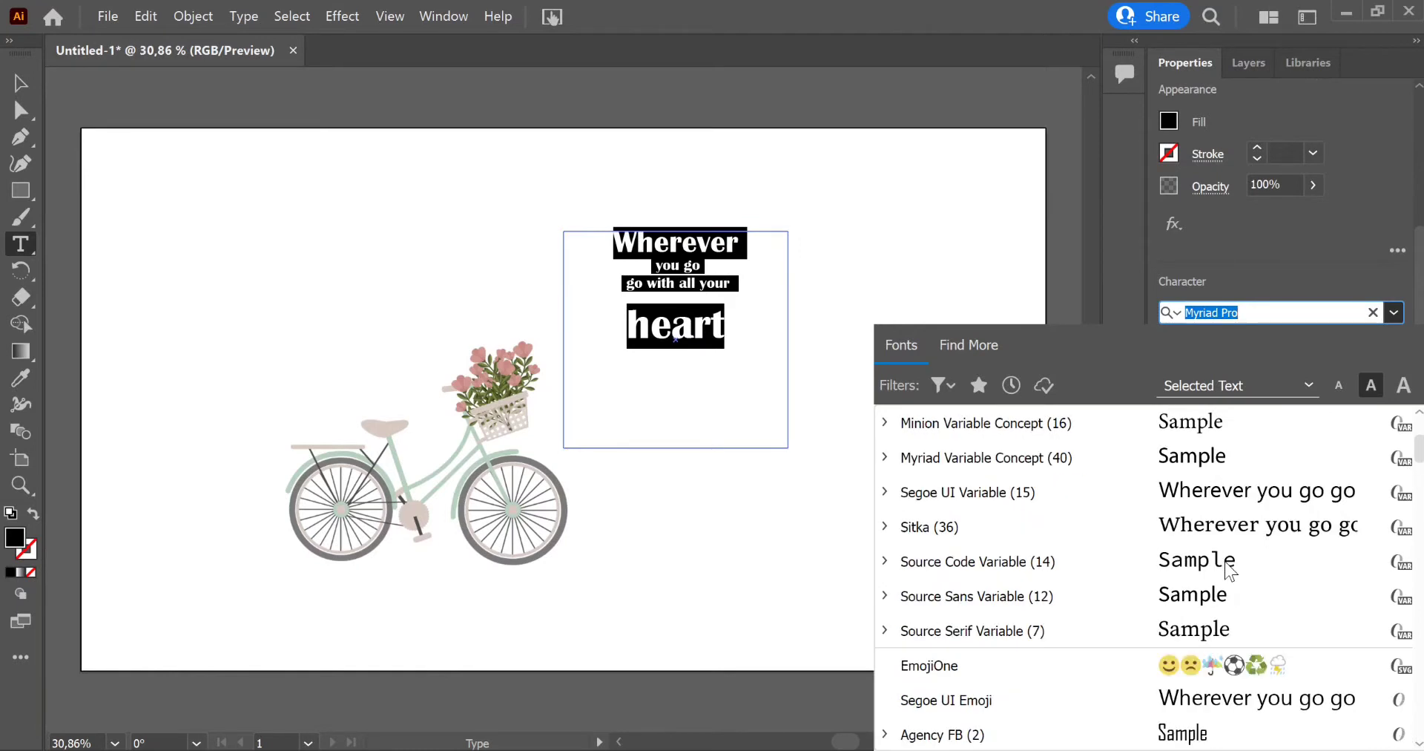
scroll(1192, 609, "down", 15)
scroll(1192, 609, "up", 1)
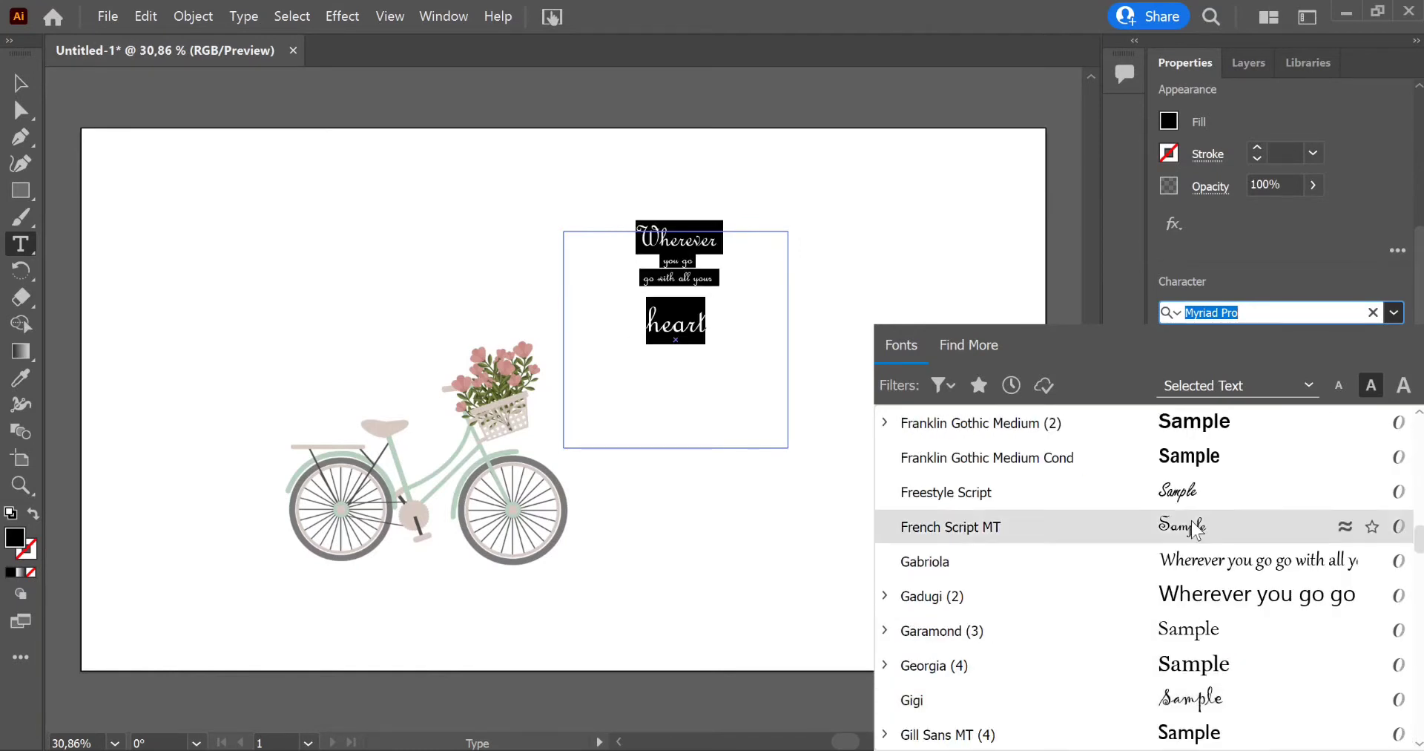
left_click(1179, 497)
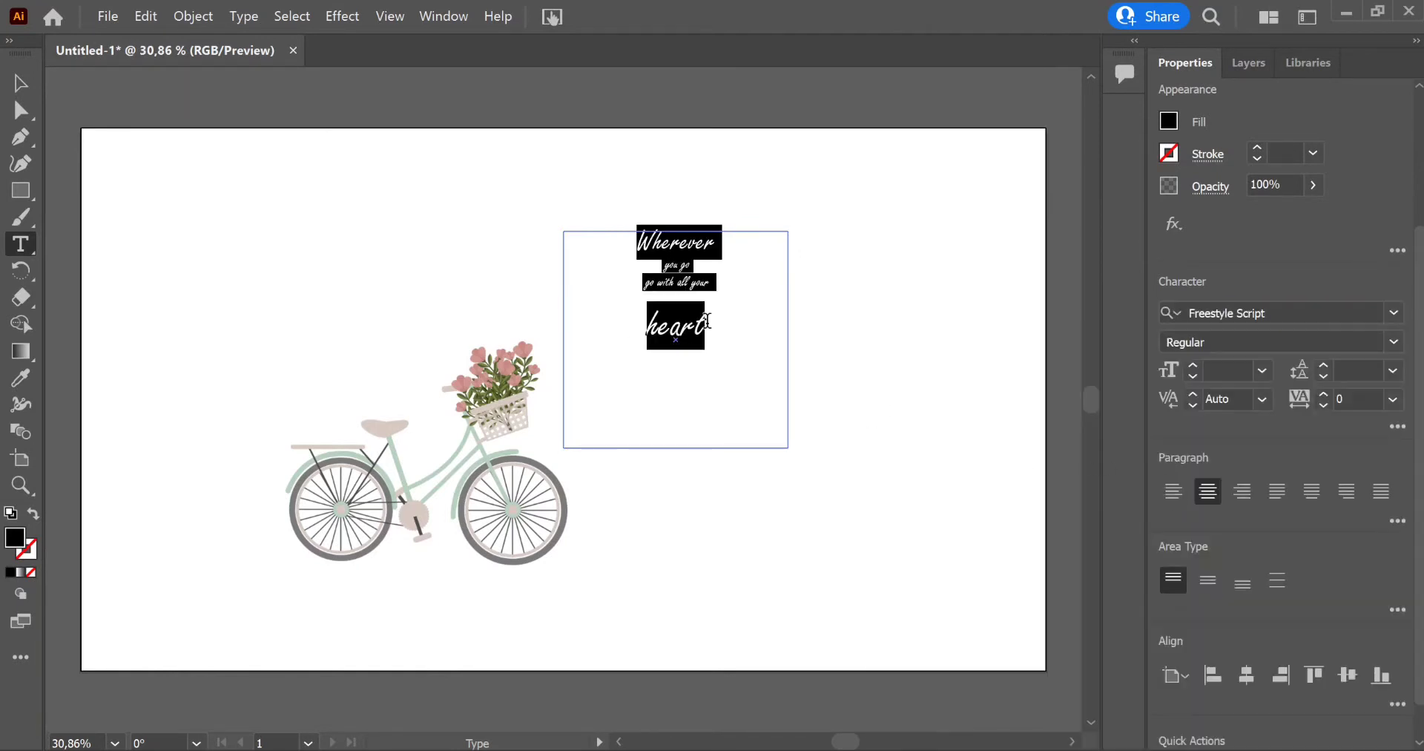
Step: Replace the lowercase h so the word reads 'Heart'
left_click(662, 325)
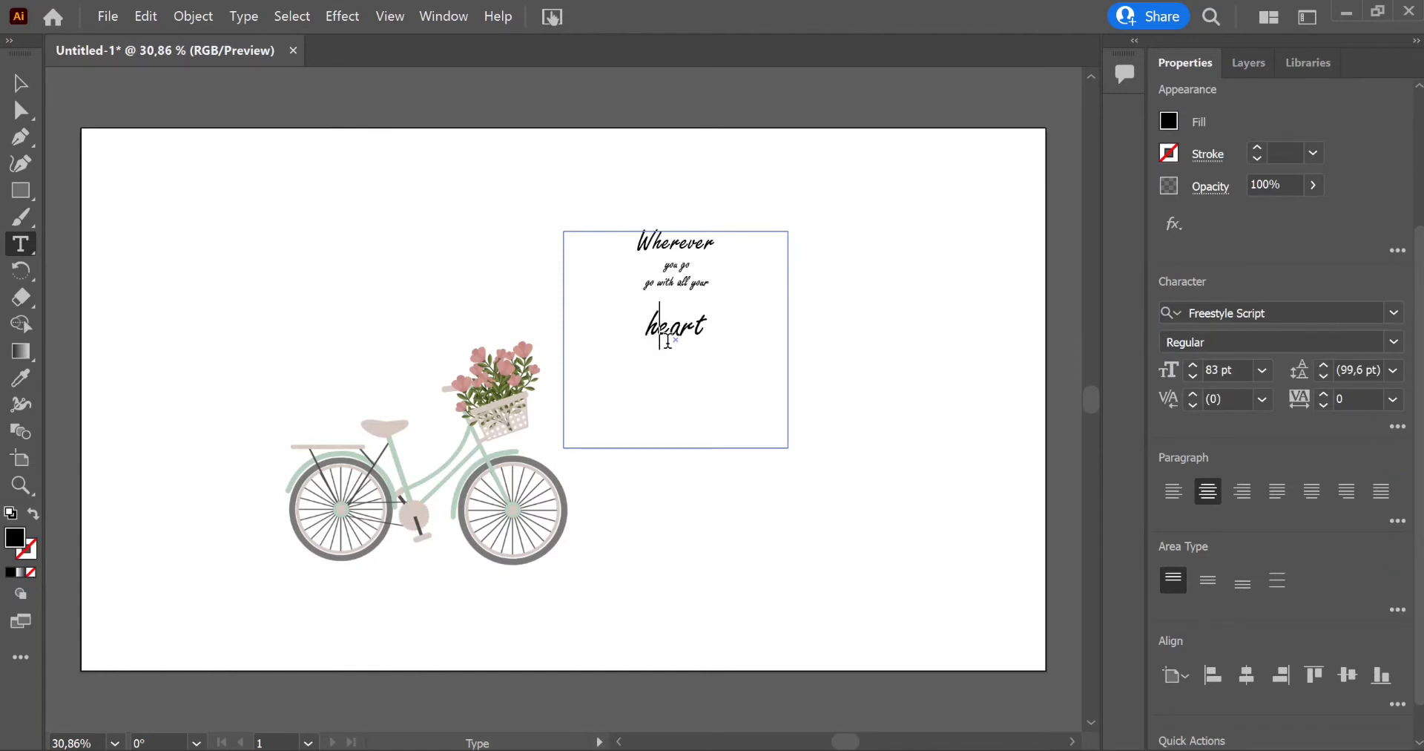
key("BackSpace")
type("H")
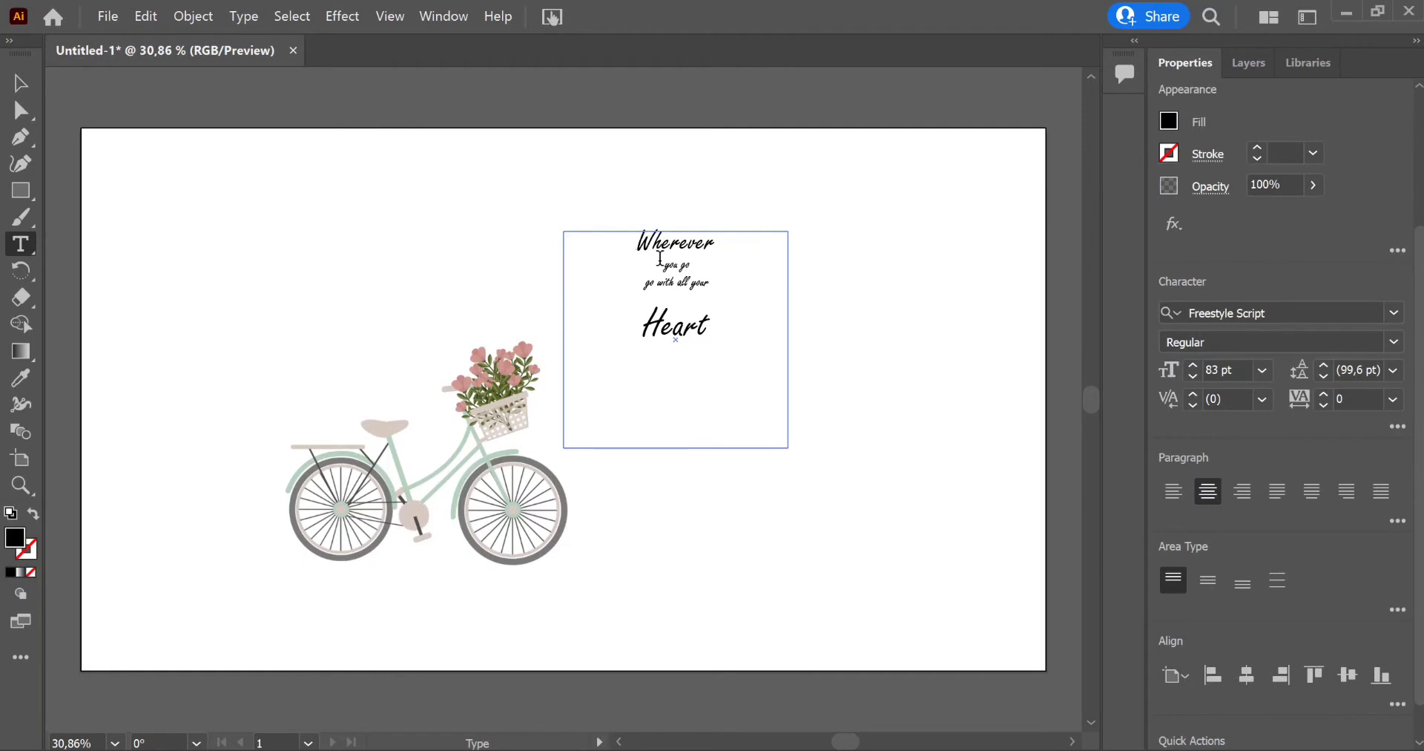
key("ctrl+a")
Step: Move the quote down-left toward the bicycle and enlarge 'Wherever' to about 110 pt
left_click(850, 417, "ctrl")
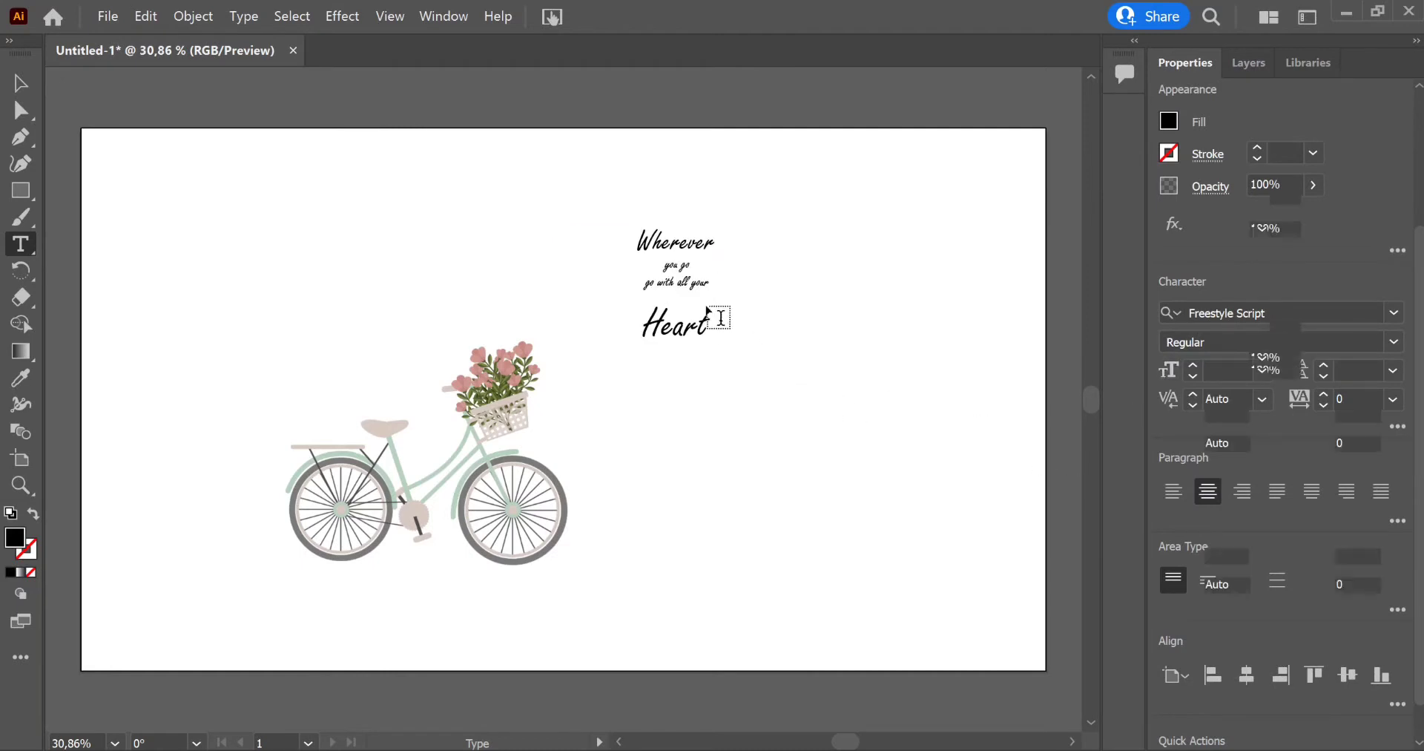
key("v")
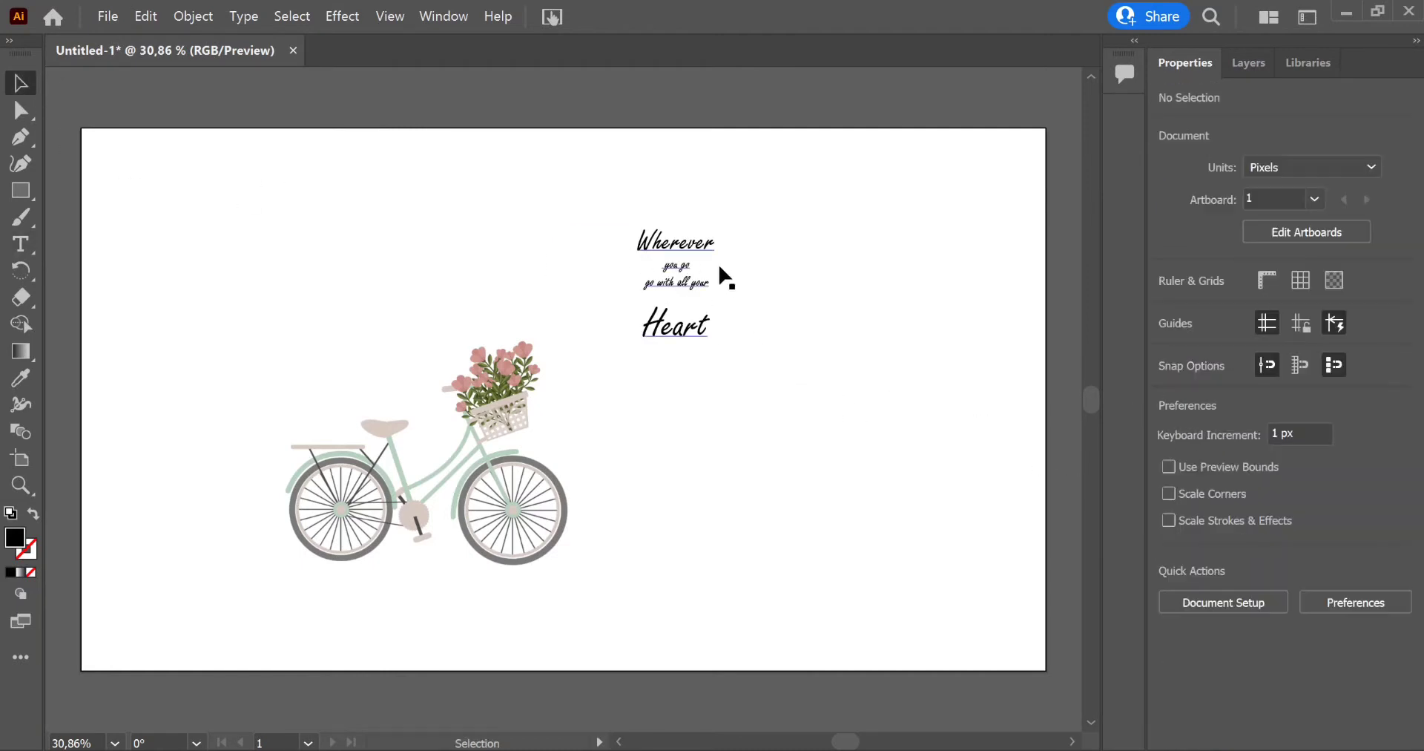
left_click_drag(688, 255, 642, 308)
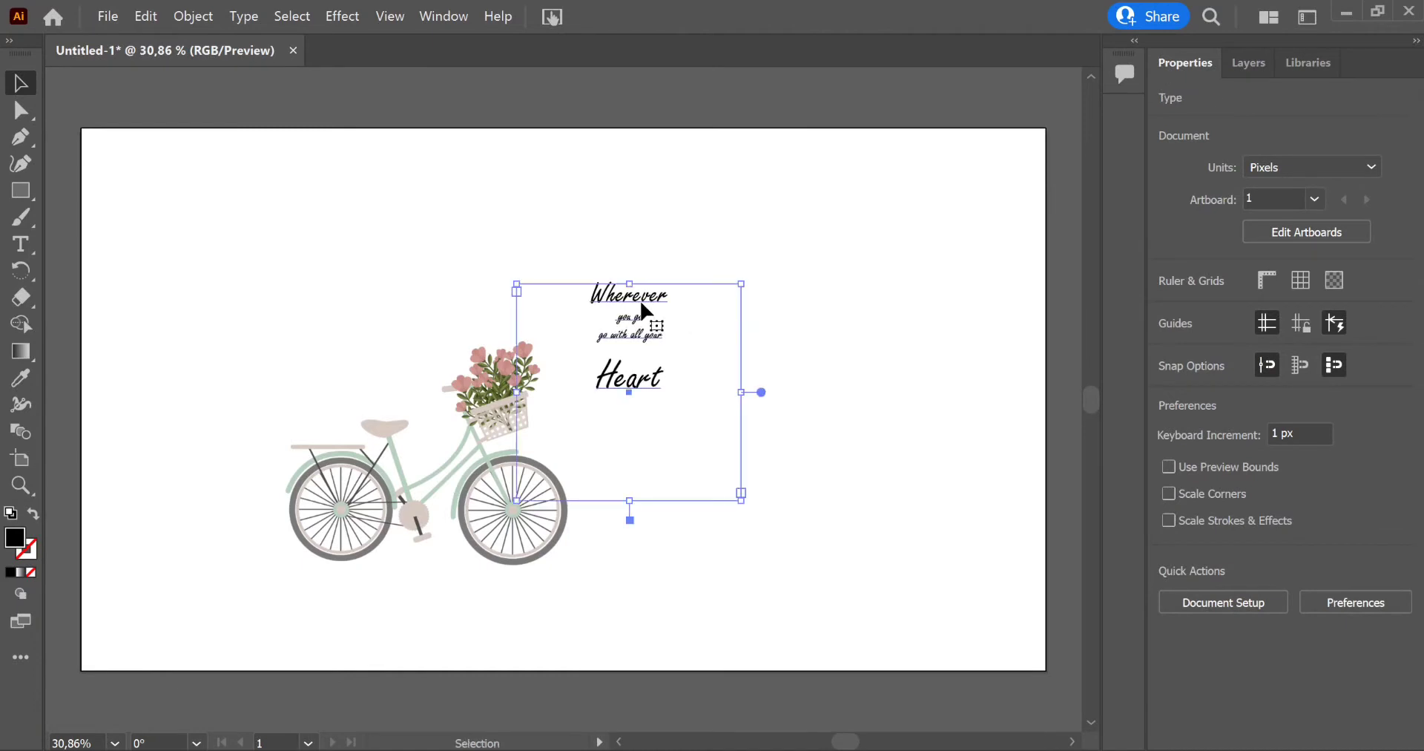
left_click(20, 243)
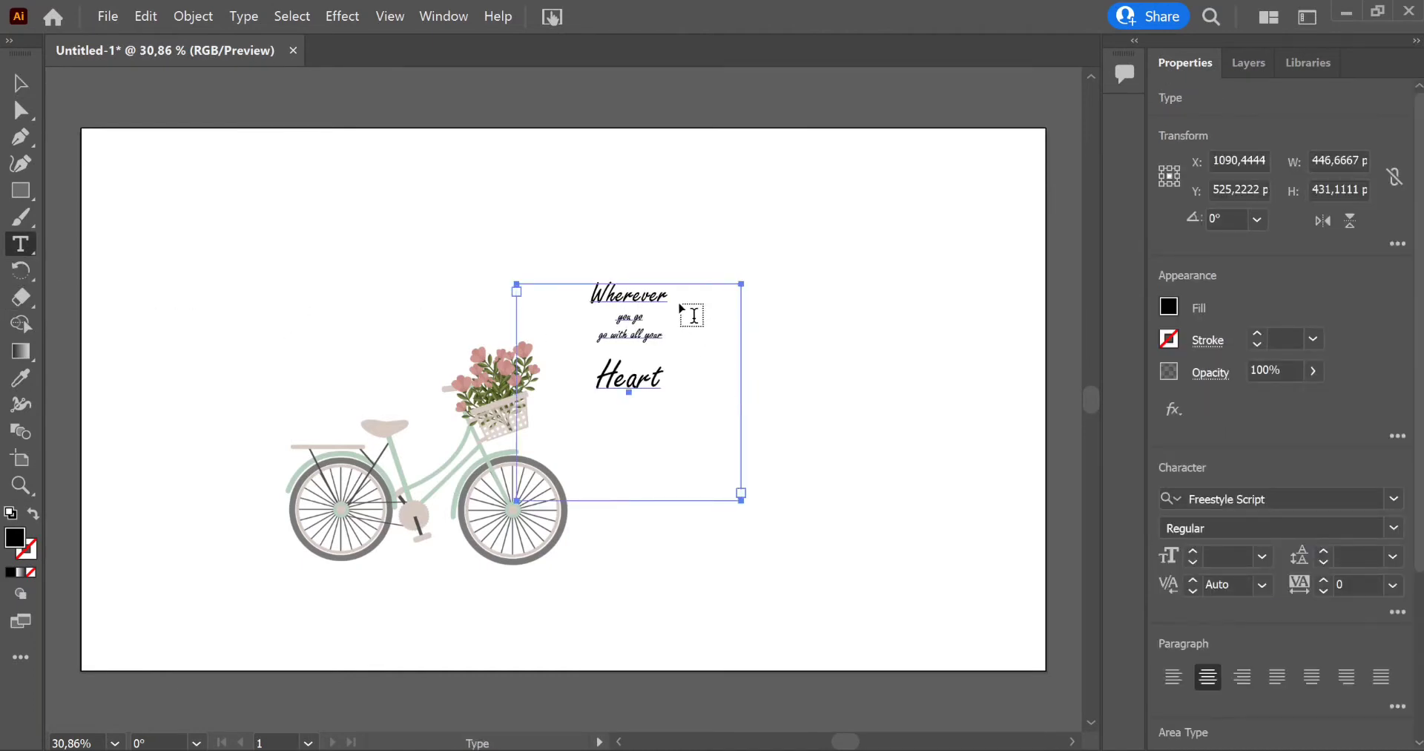
left_click_drag(670, 295, 586, 297)
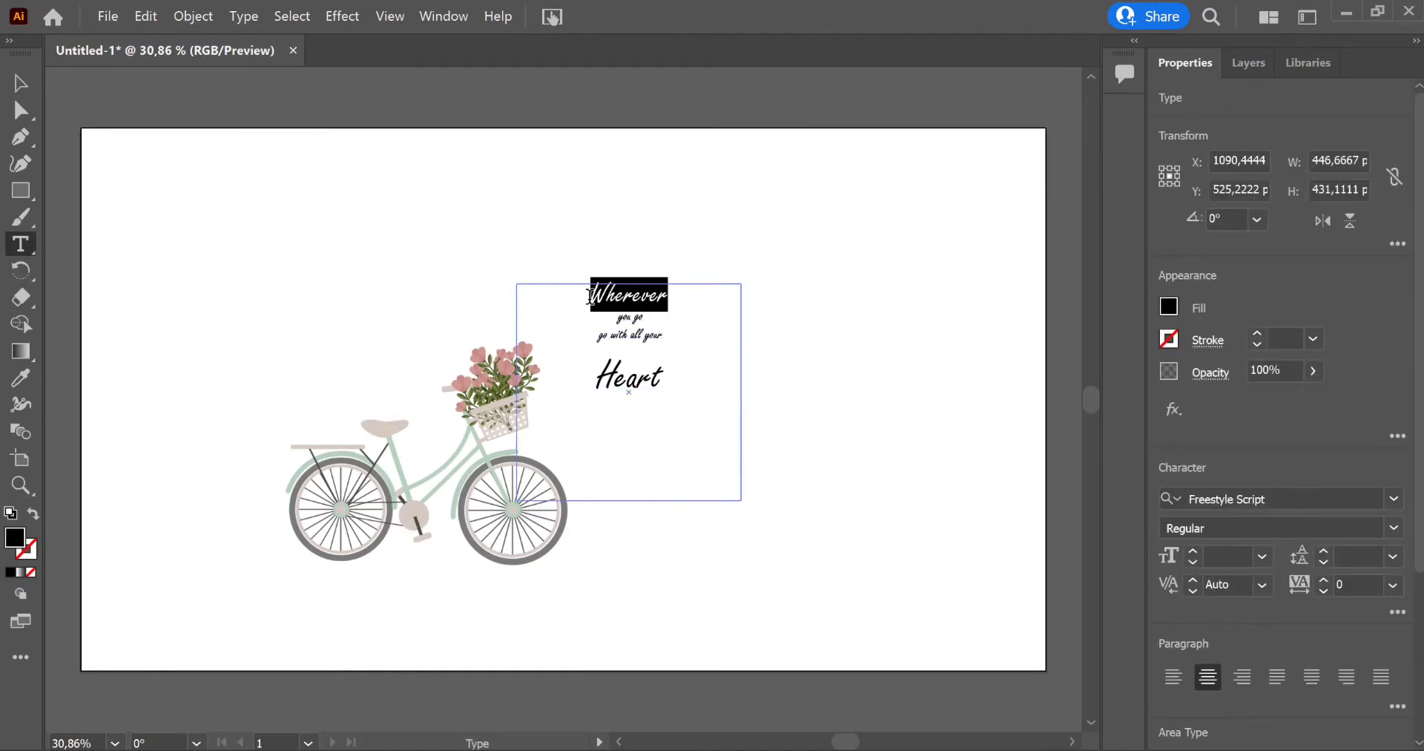
left_click(1193, 552)
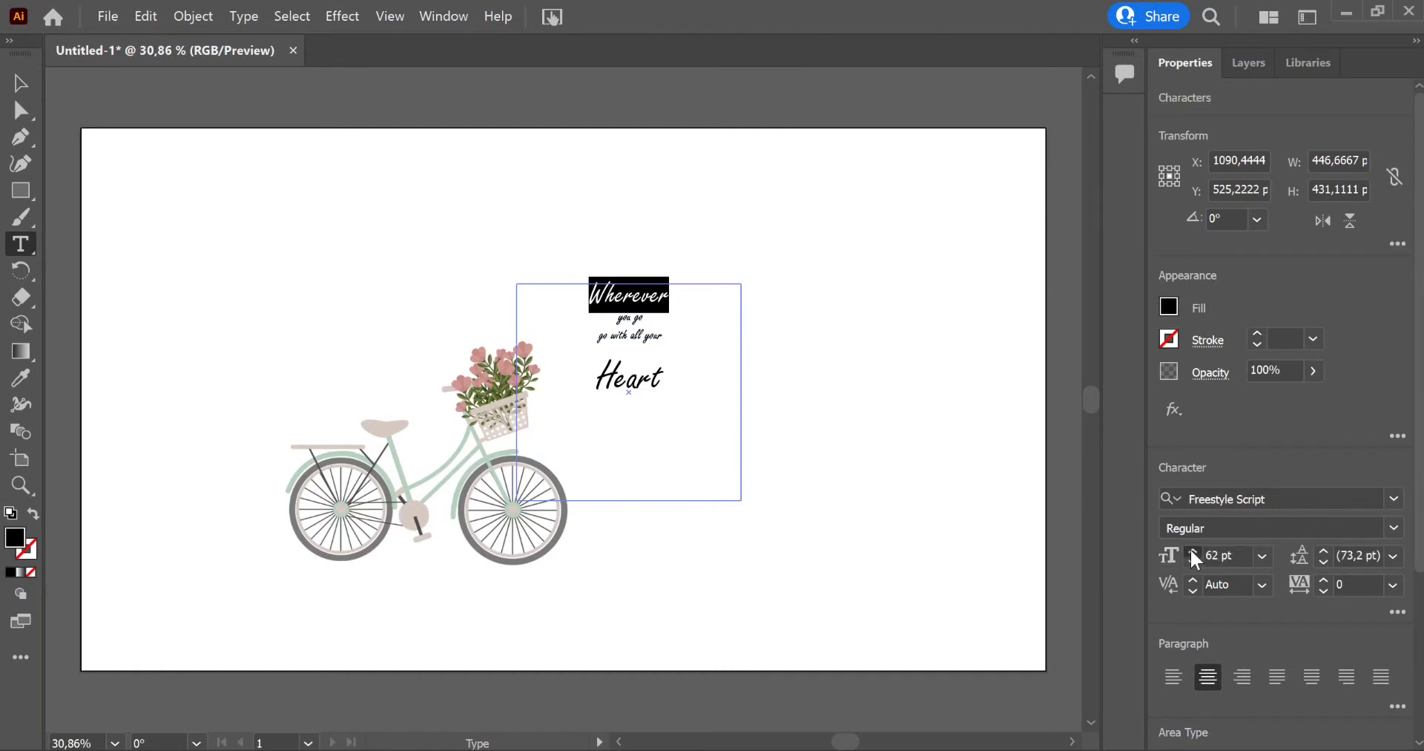
left_click(1193, 552)
left_click(1194, 555)
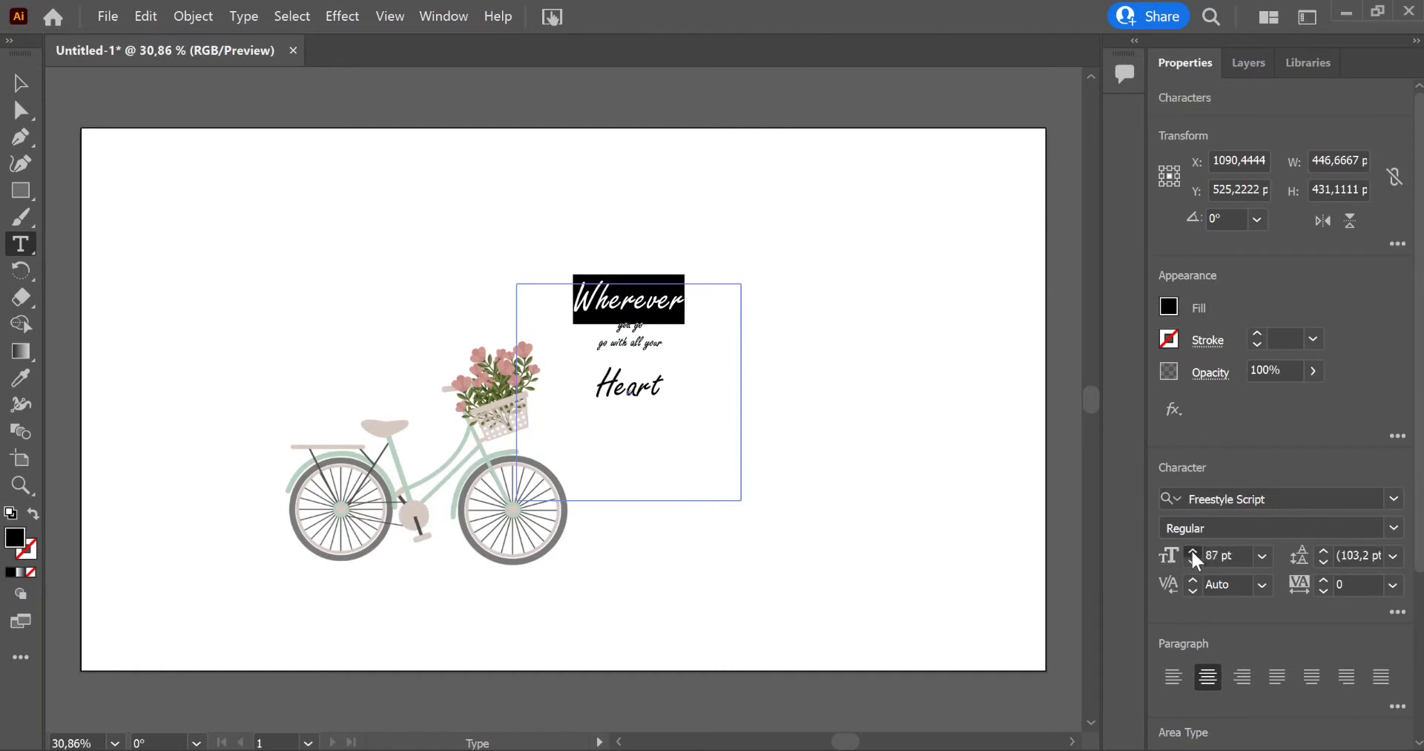
left_click(1194, 555)
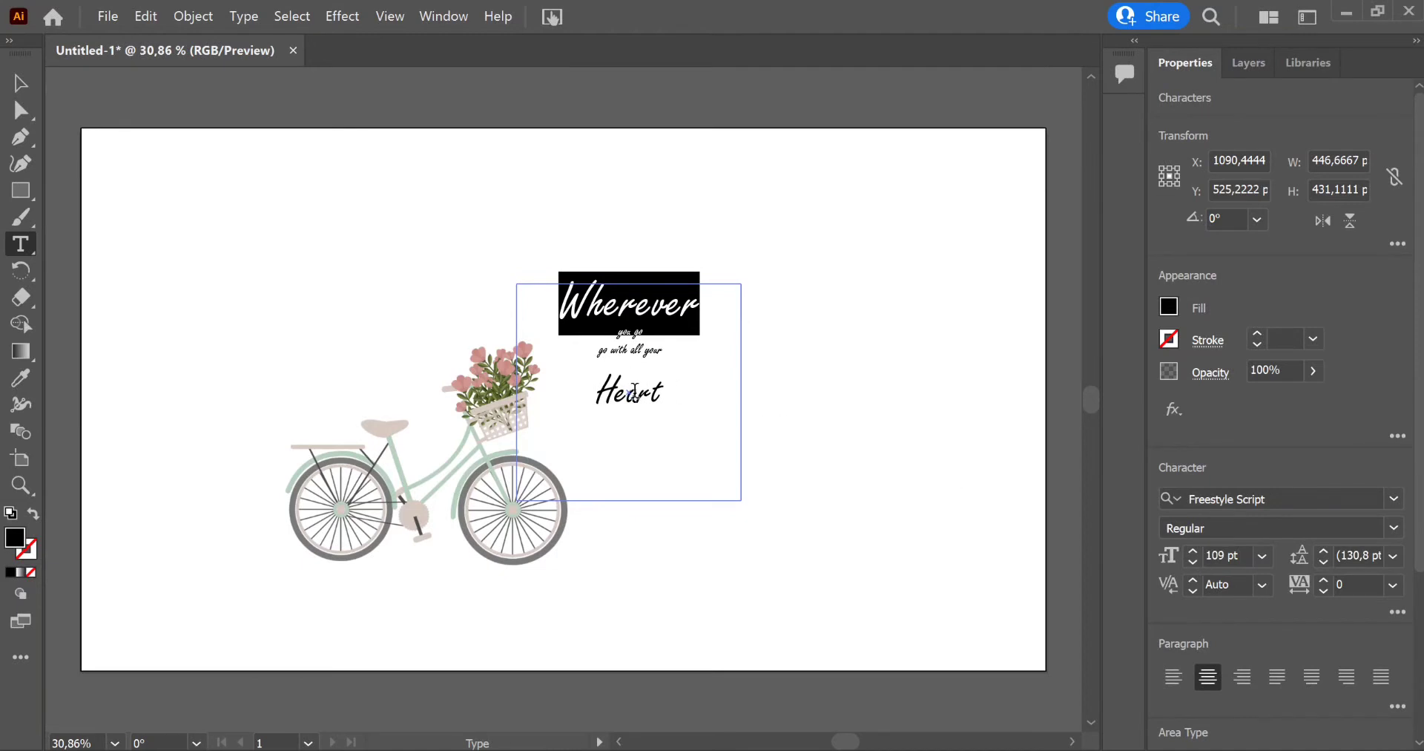
Step: Enlarge the two middle lines and the word 'Heart'
left_click_drag(615, 331, 667, 352)
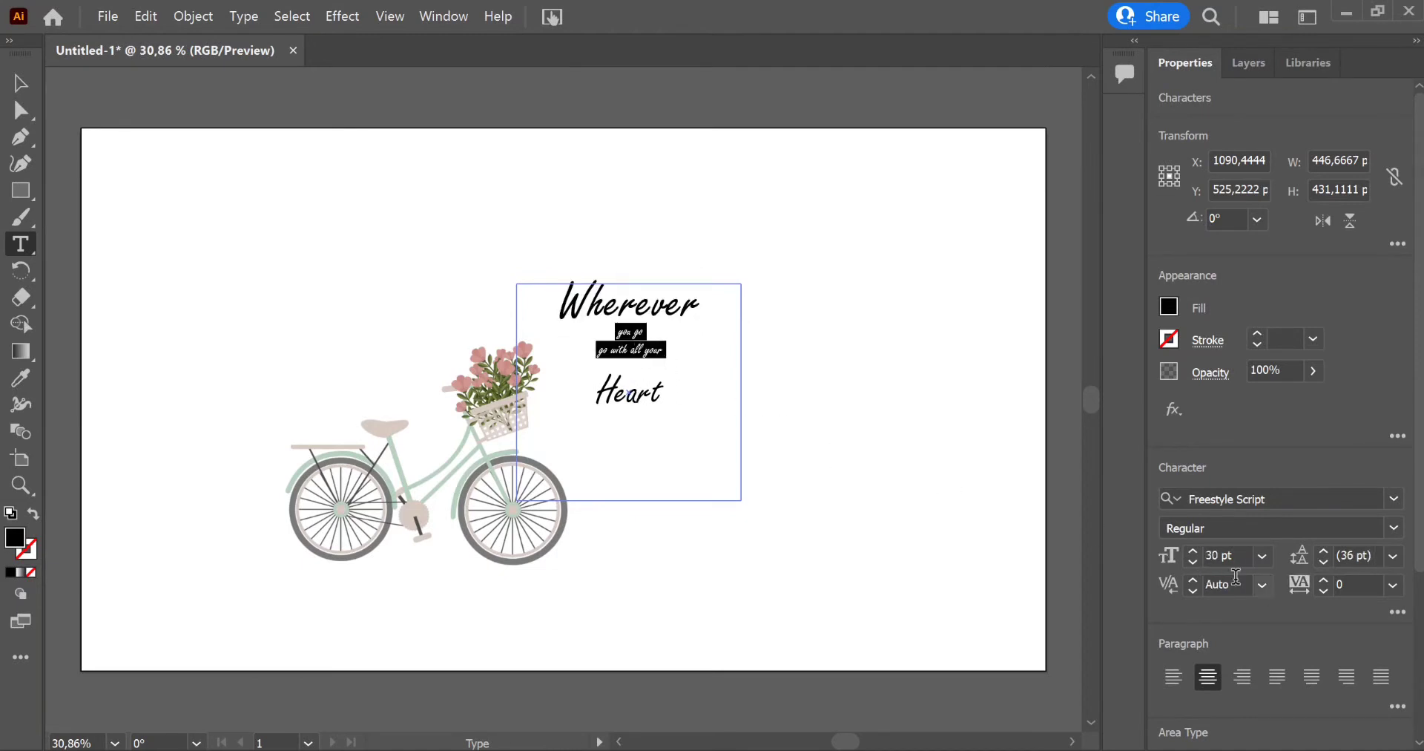
left_click_drag(1194, 556, 1115, 562)
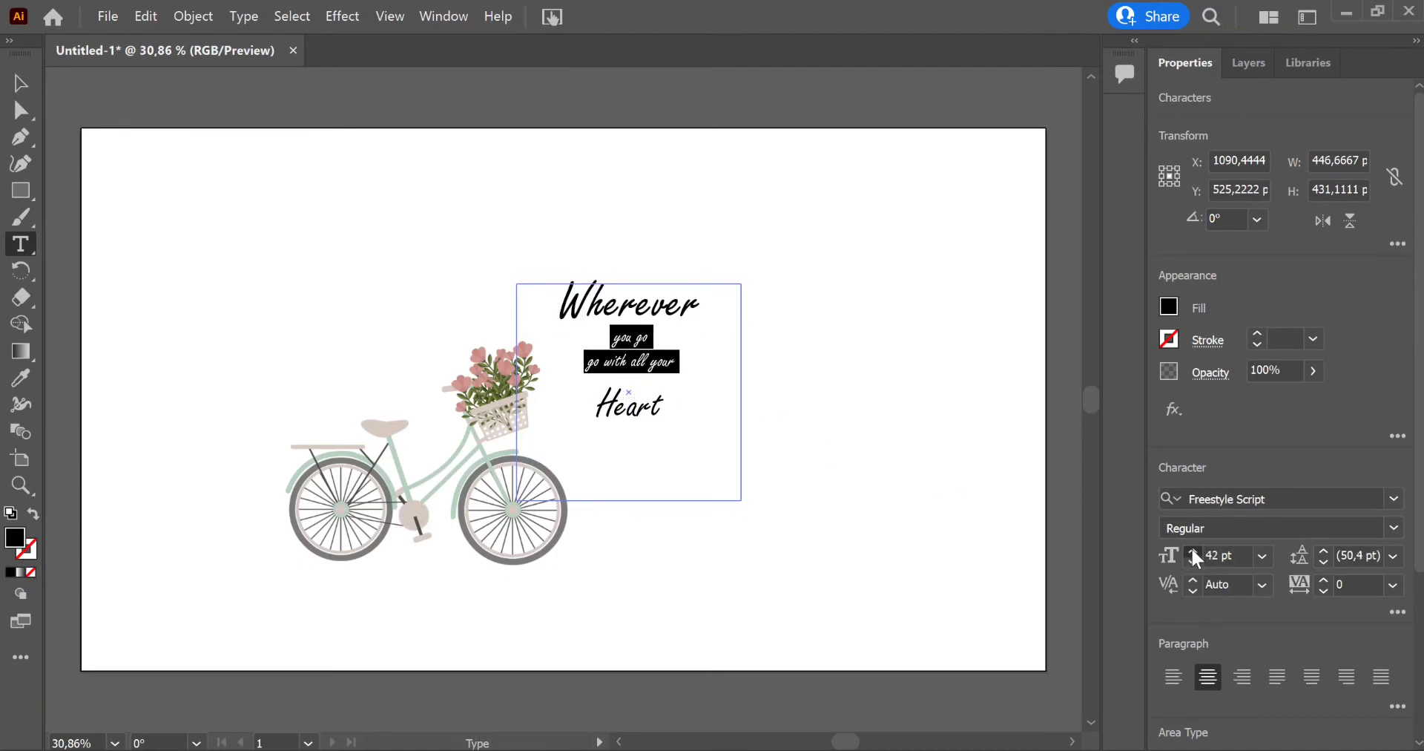
left_click_drag(665, 426, 564, 408)
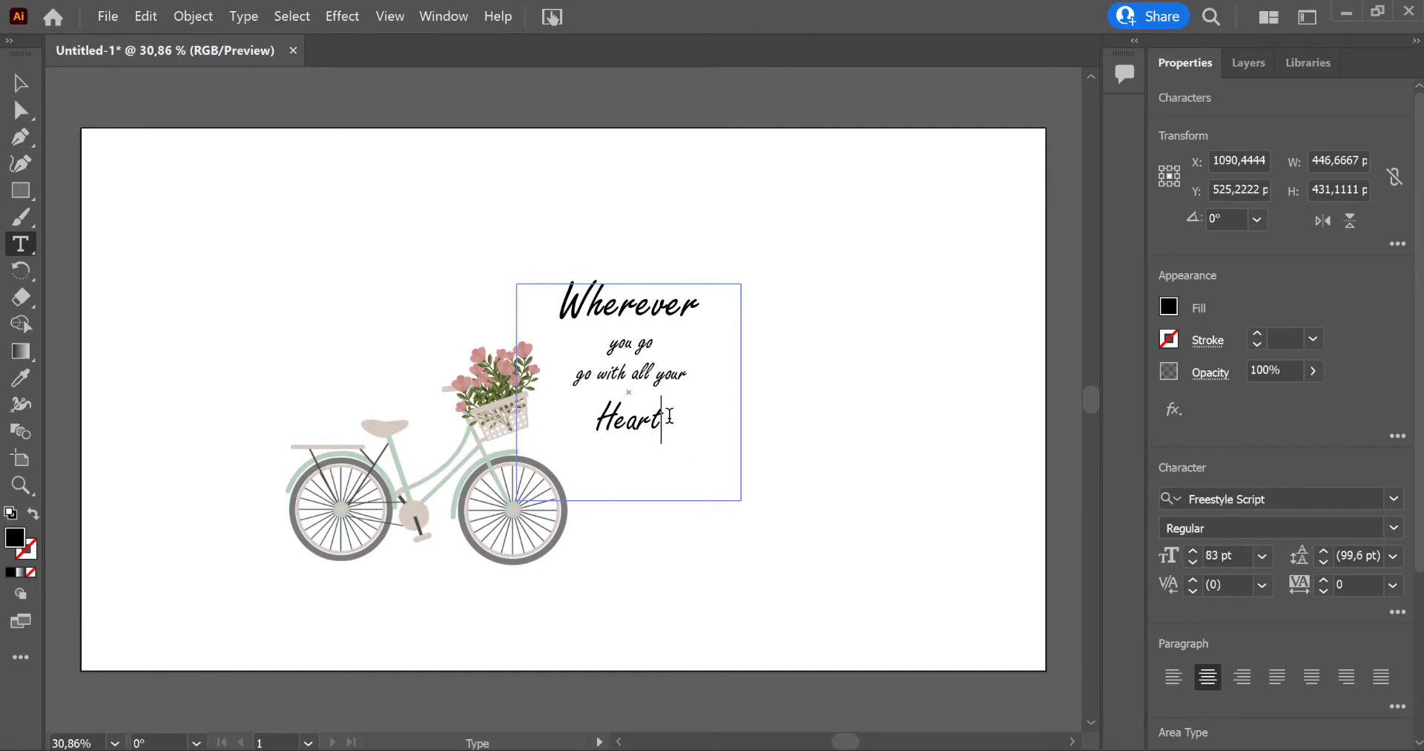
left_click(1196, 557)
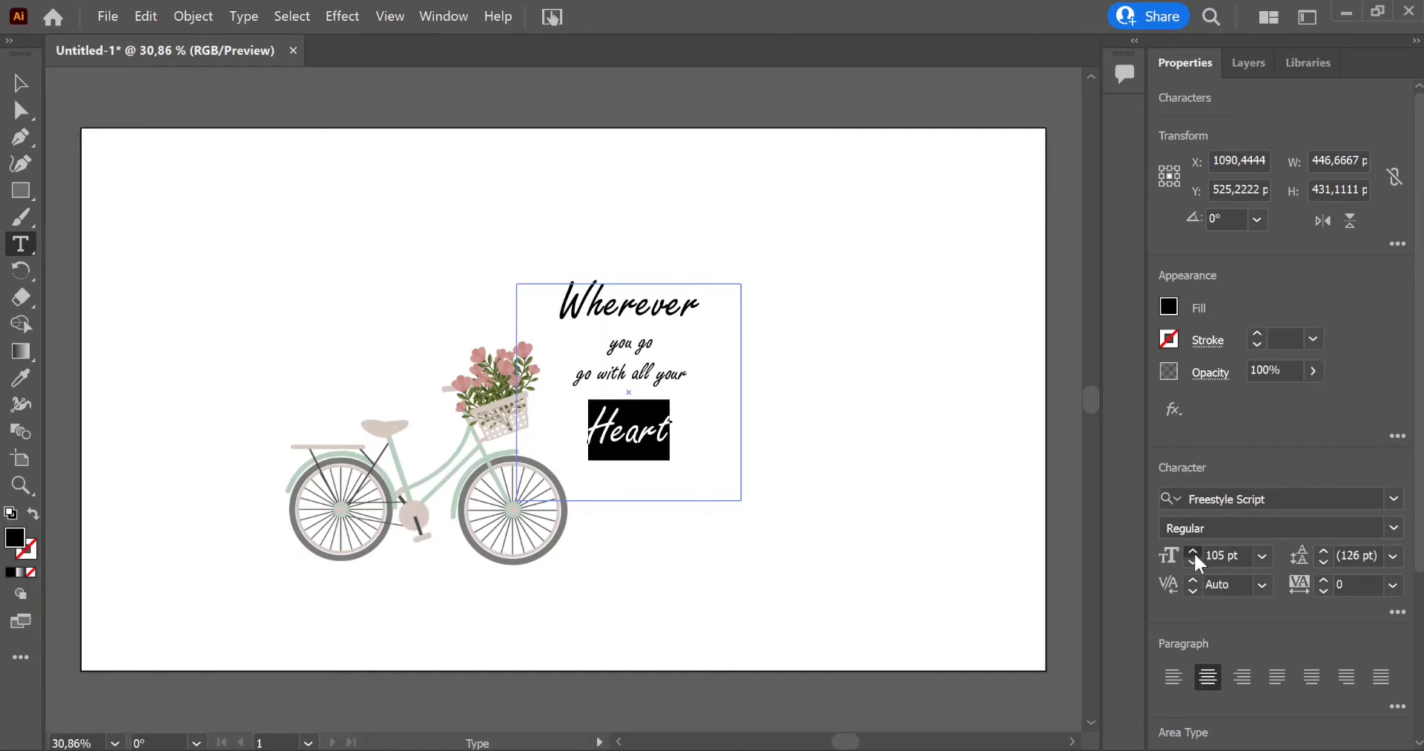
left_click(1196, 557)
Step: Set 'Heart' to 109 pt and the lines 'you go' and 'go with all your' to 61 pt
double_click(609, 306)
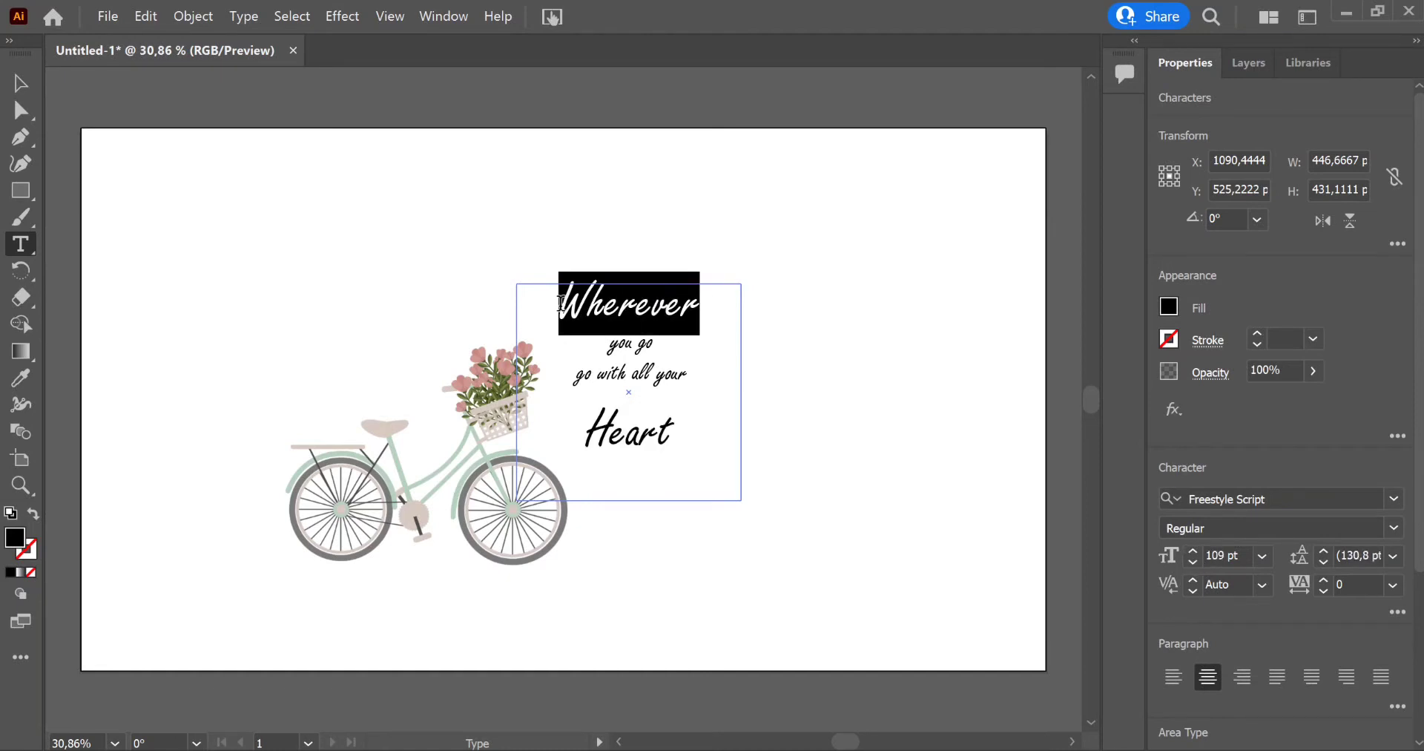
left_click_drag(679, 435, 551, 427)
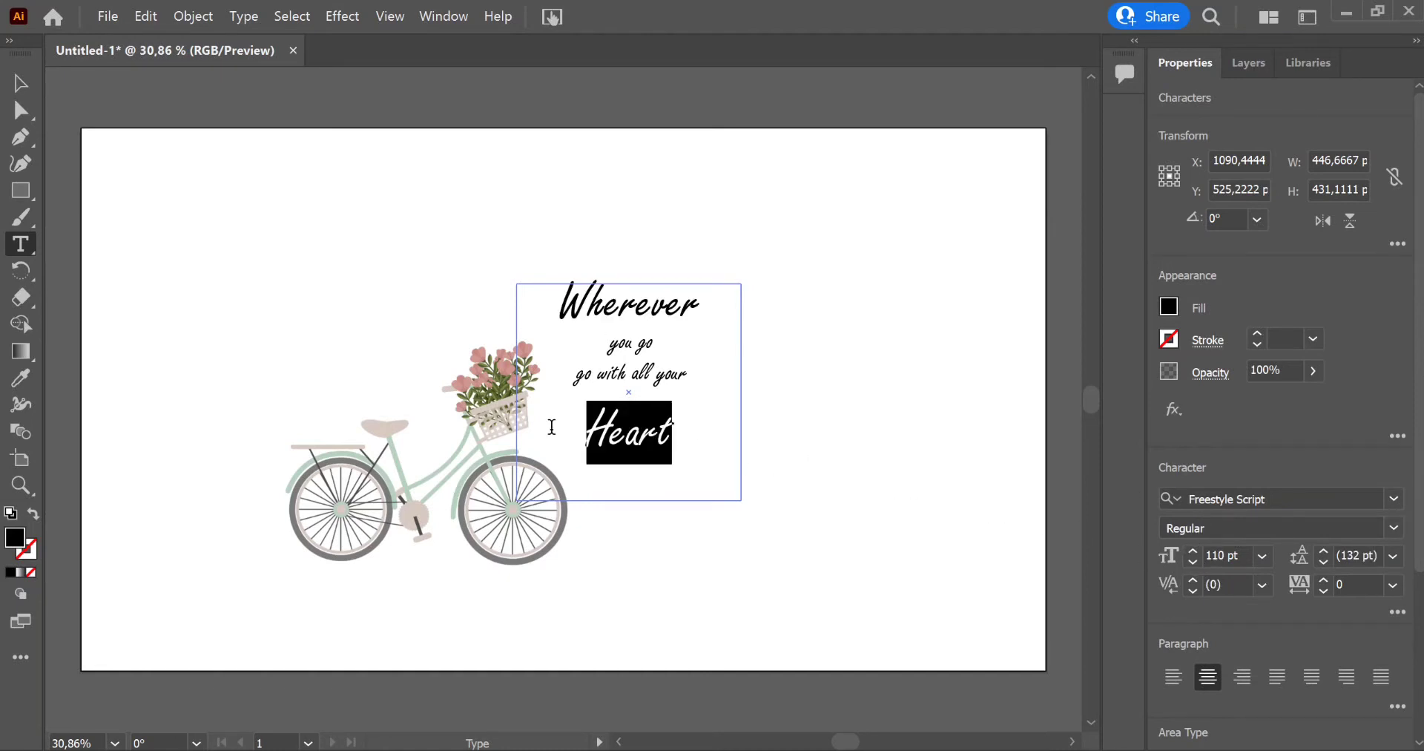
left_click(1194, 563)
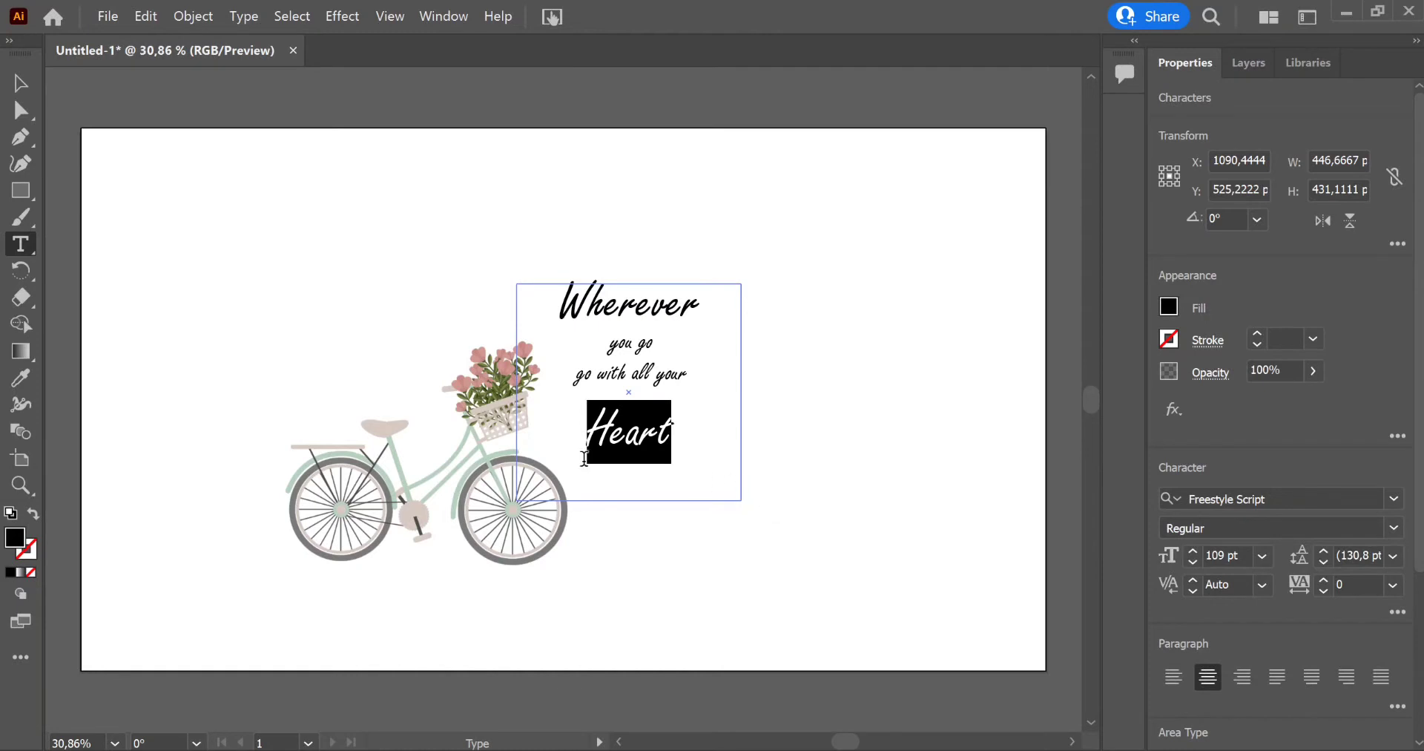
left_click_drag(693, 380, 537, 349)
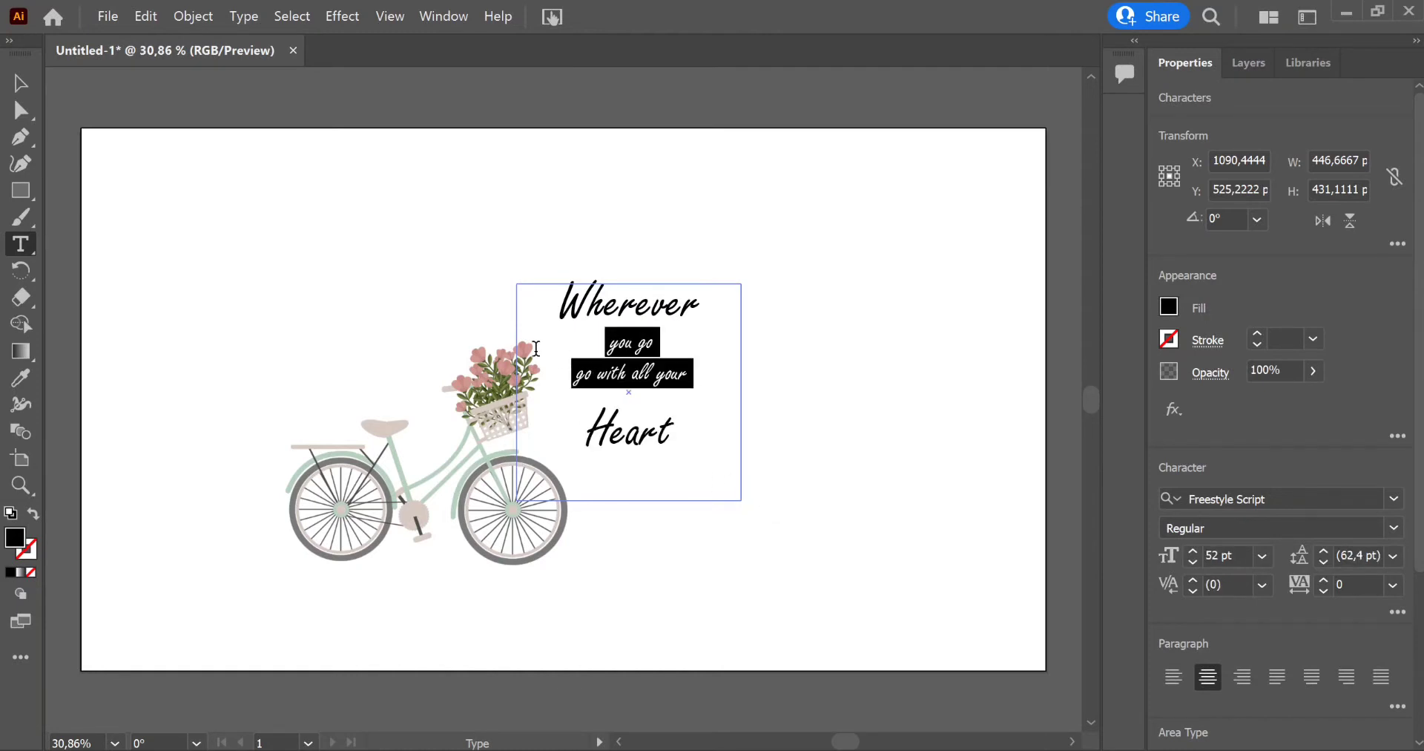
left_click(1194, 553)
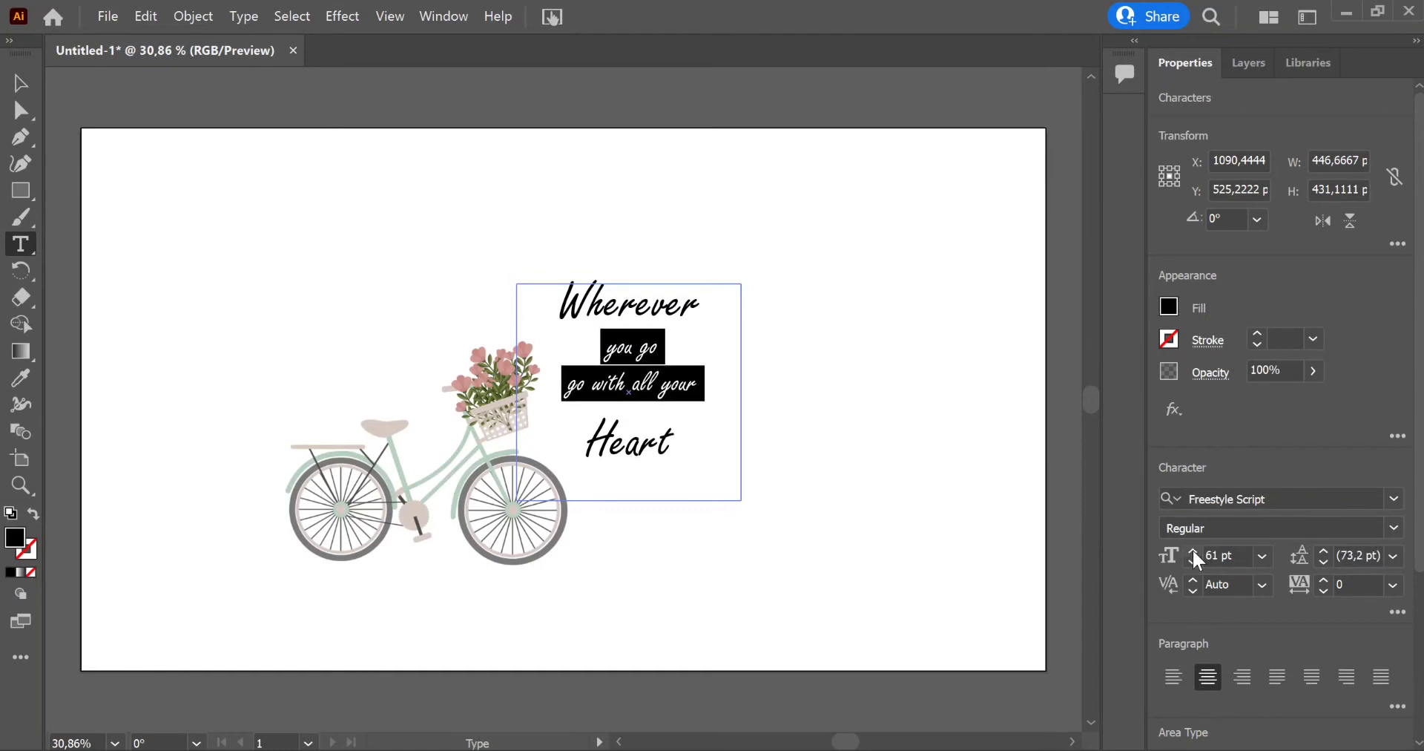
Step: Select all four quote lines and raise their leading to 93 pt
left_click(788, 477)
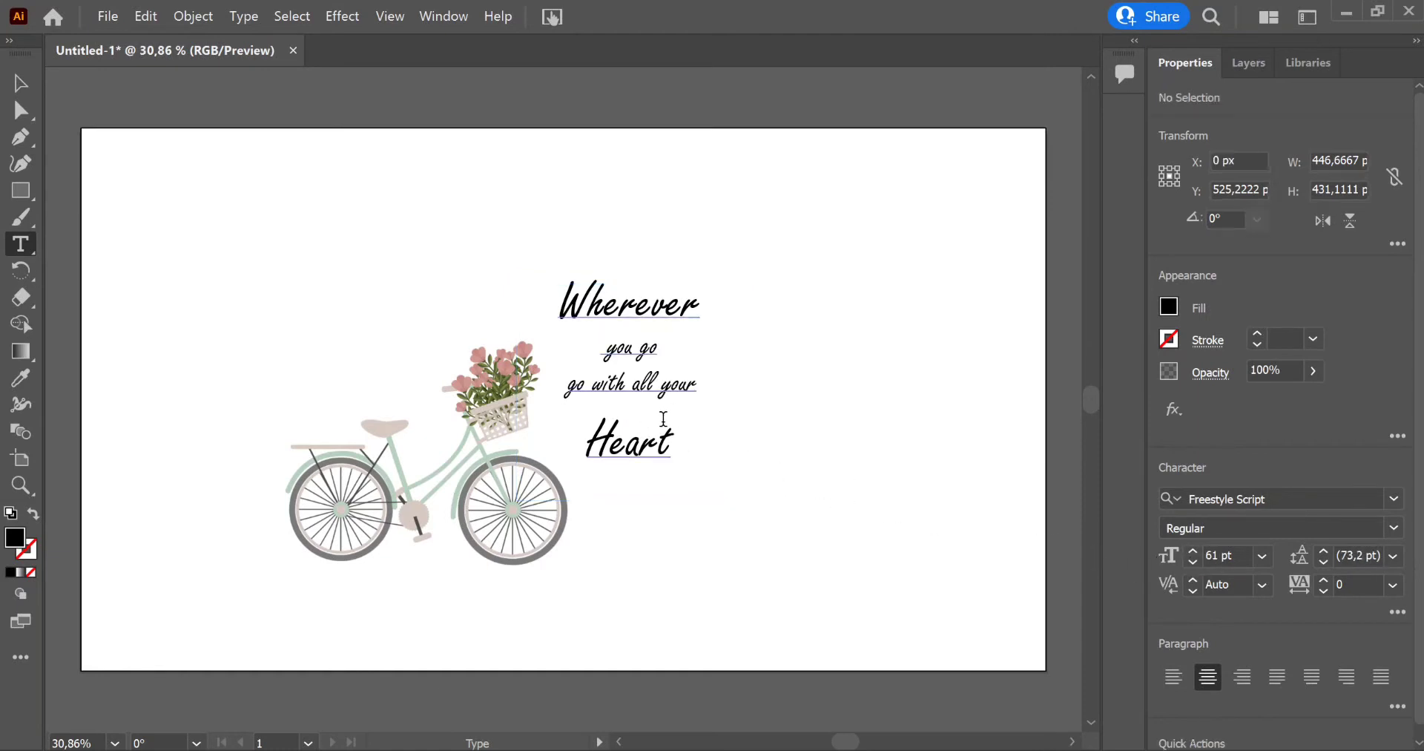
left_click_drag(693, 437, 523, 308)
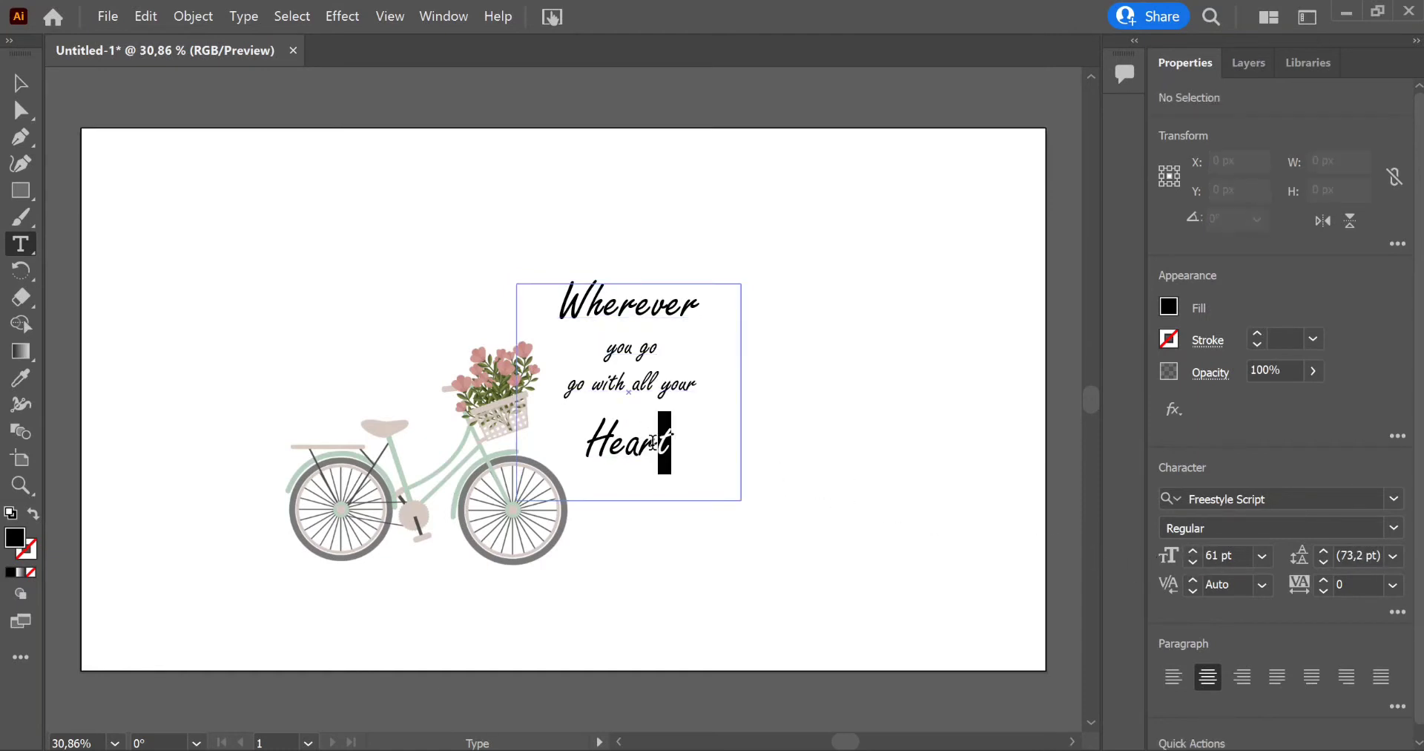
left_click(1322, 561)
left_click(1325, 553)
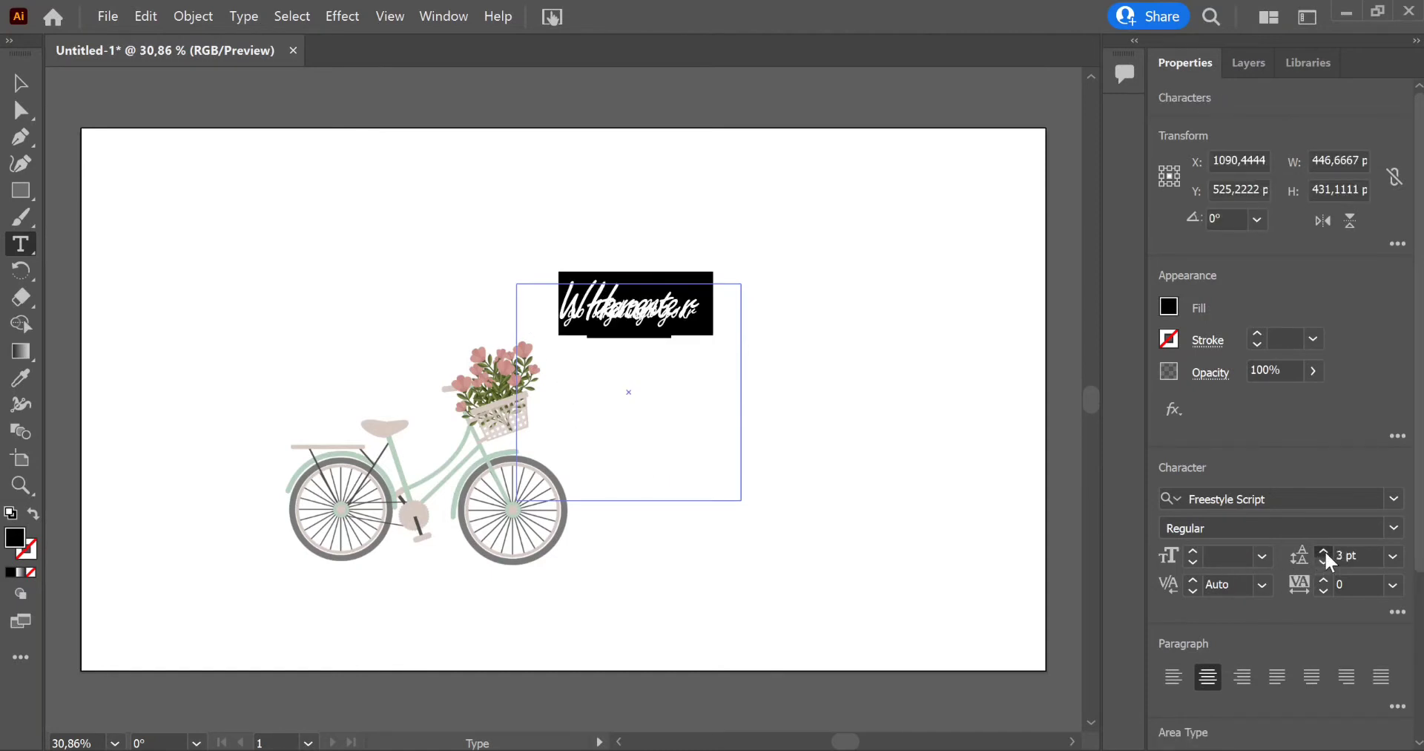
left_click(1327, 554)
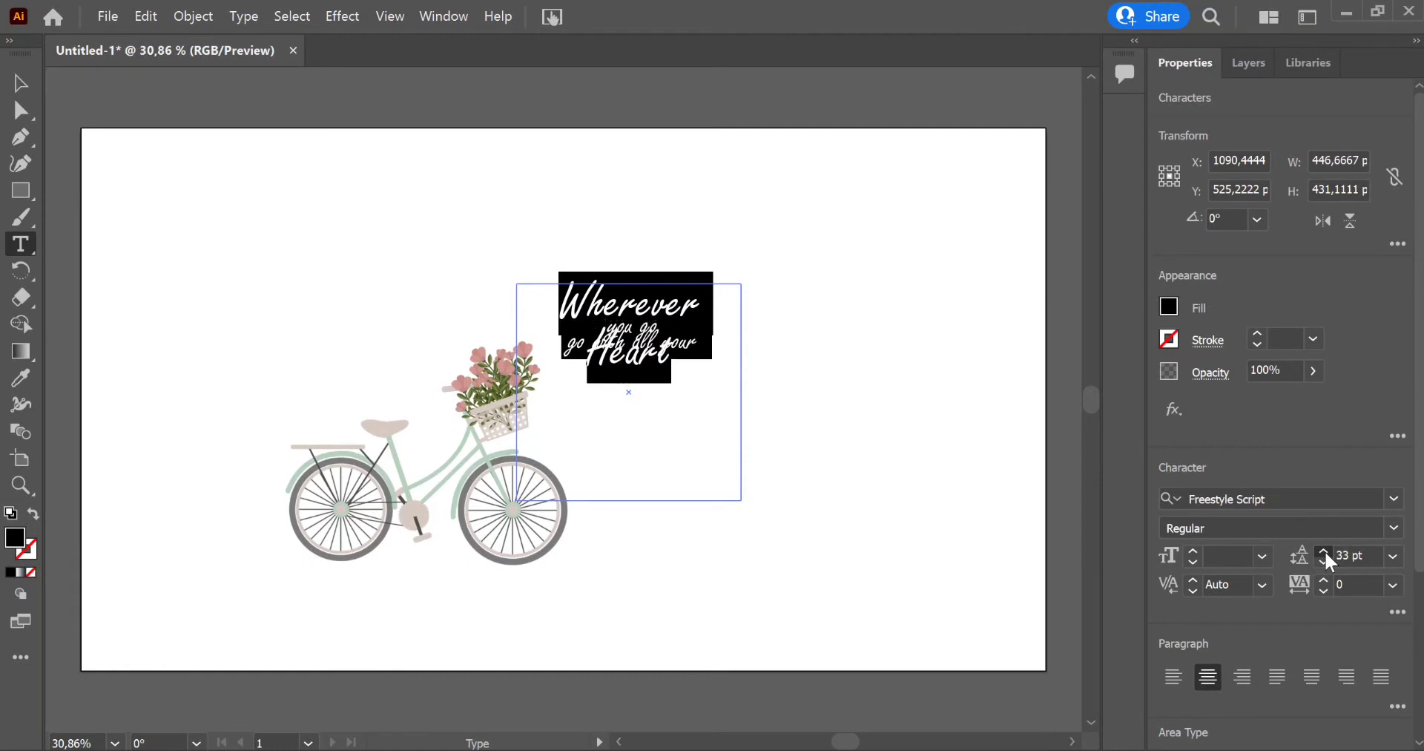
left_click(1325, 553)
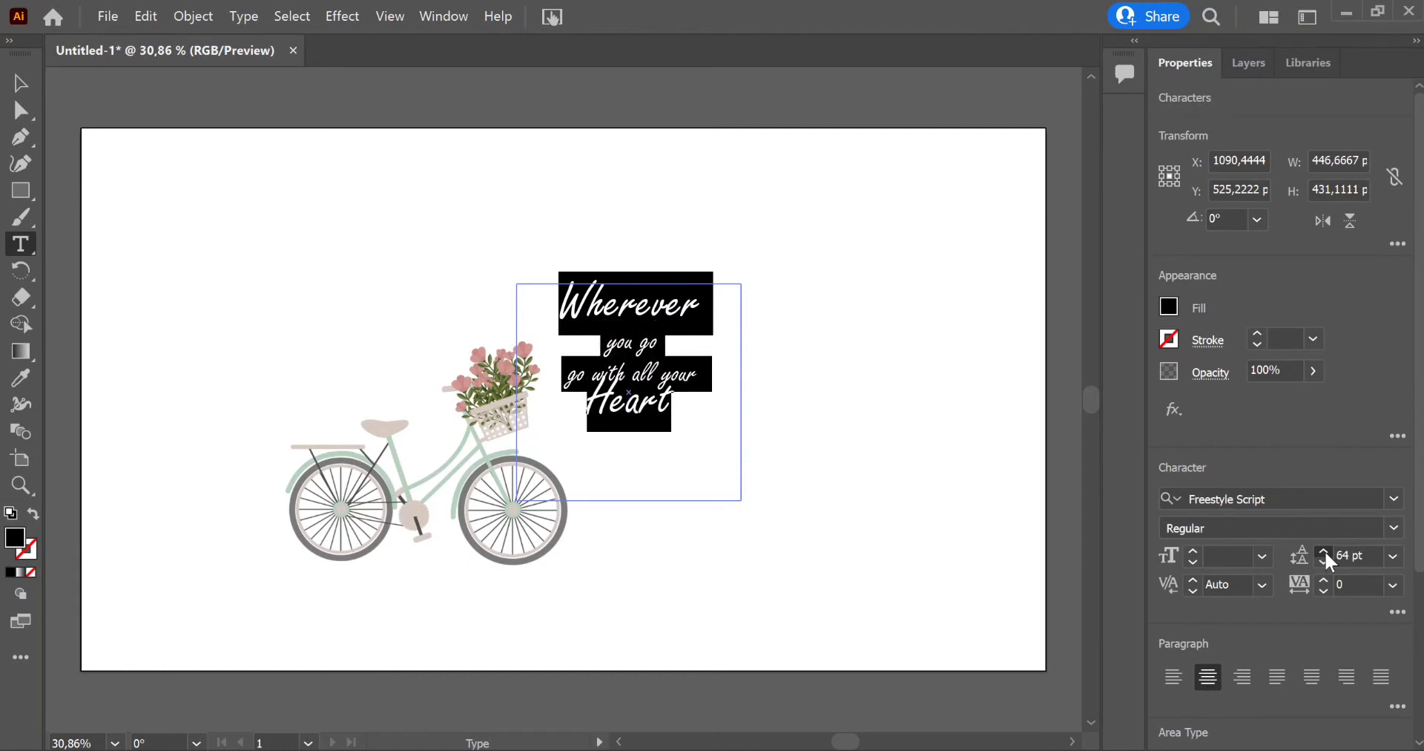
left_click(1325, 555)
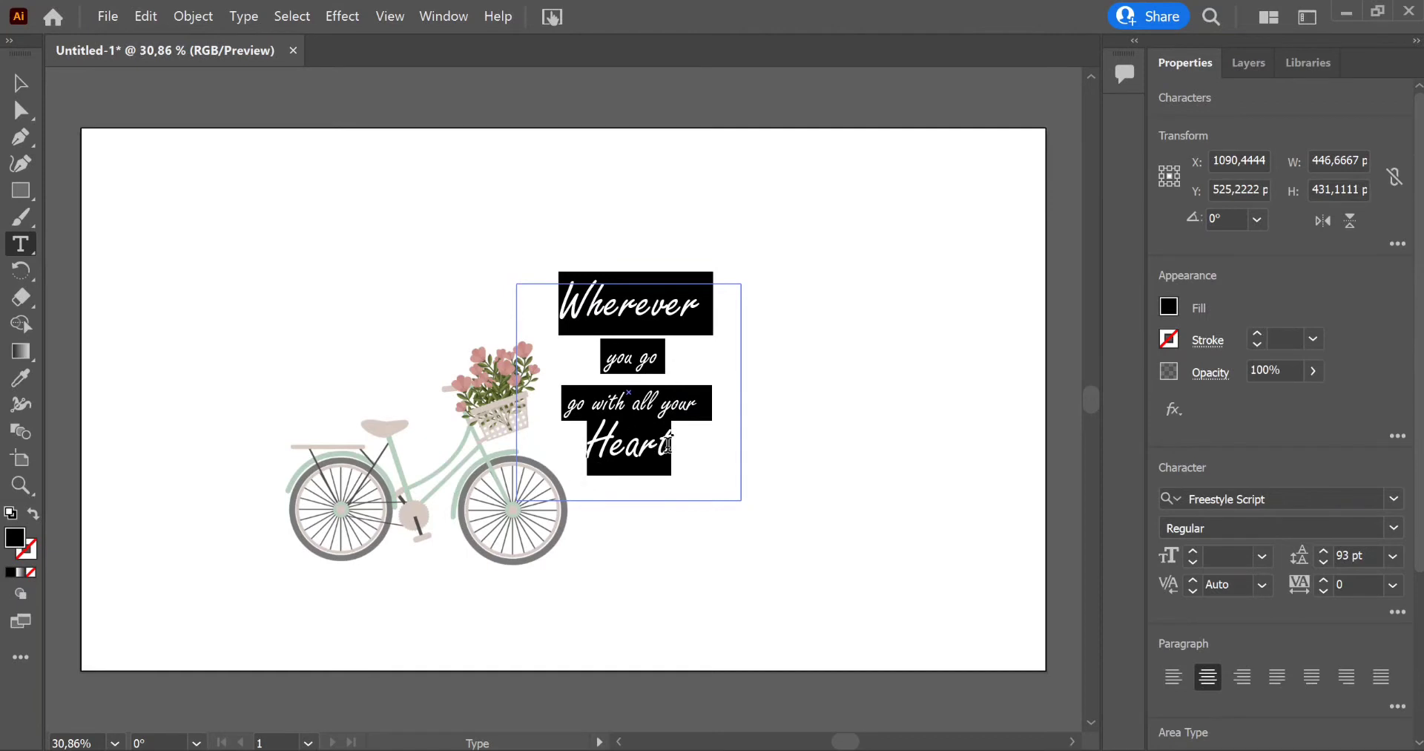
Step: Tighten the leading of the upper and middle quote lines to about 49 pt
left_click(670, 444)
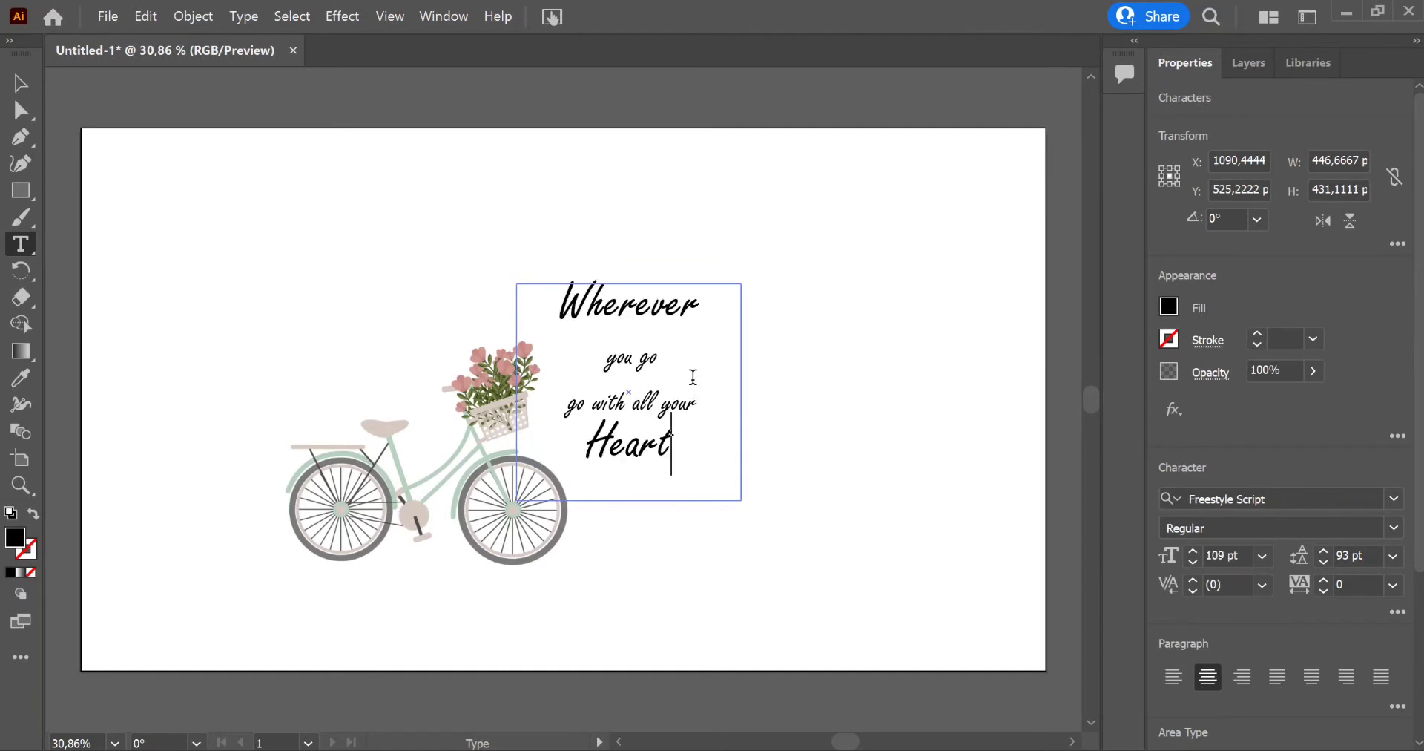
left_click_drag(677, 365, 538, 308)
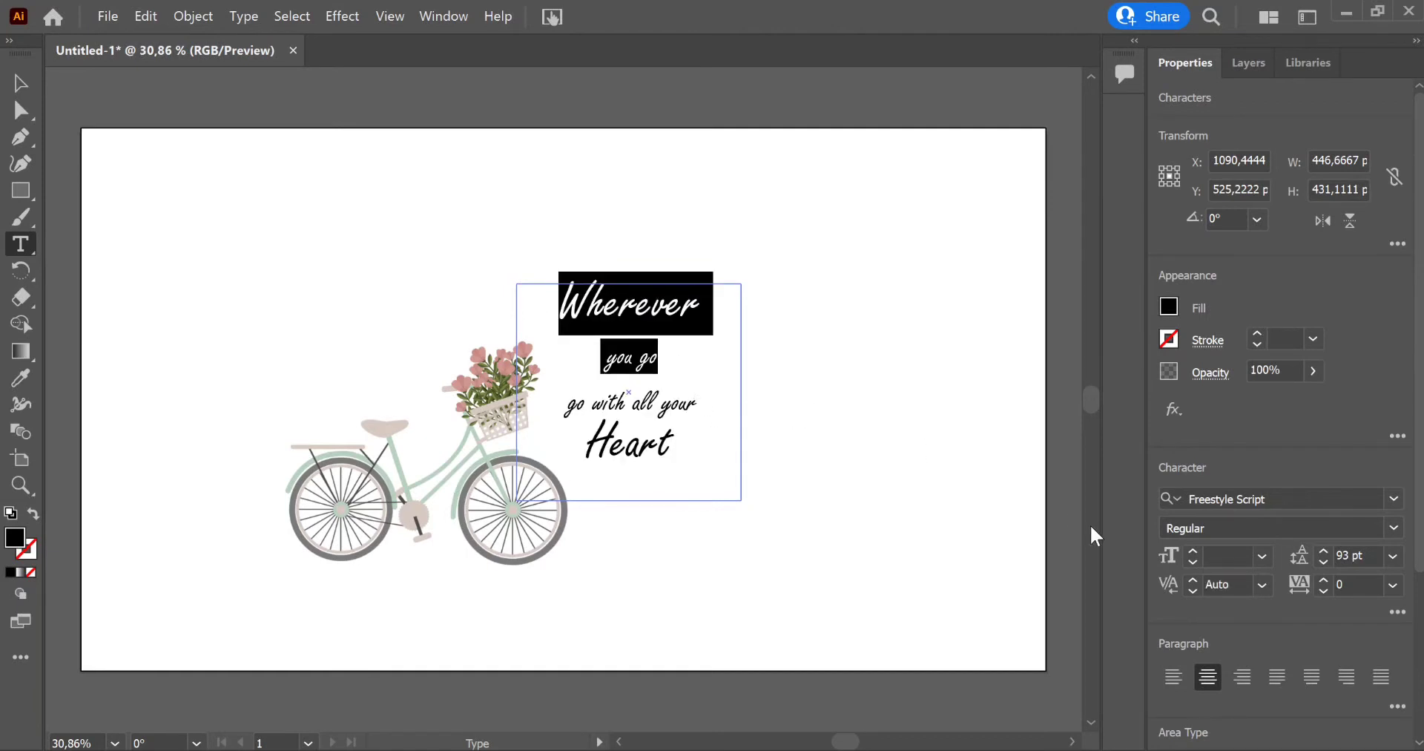
left_click(1324, 562)
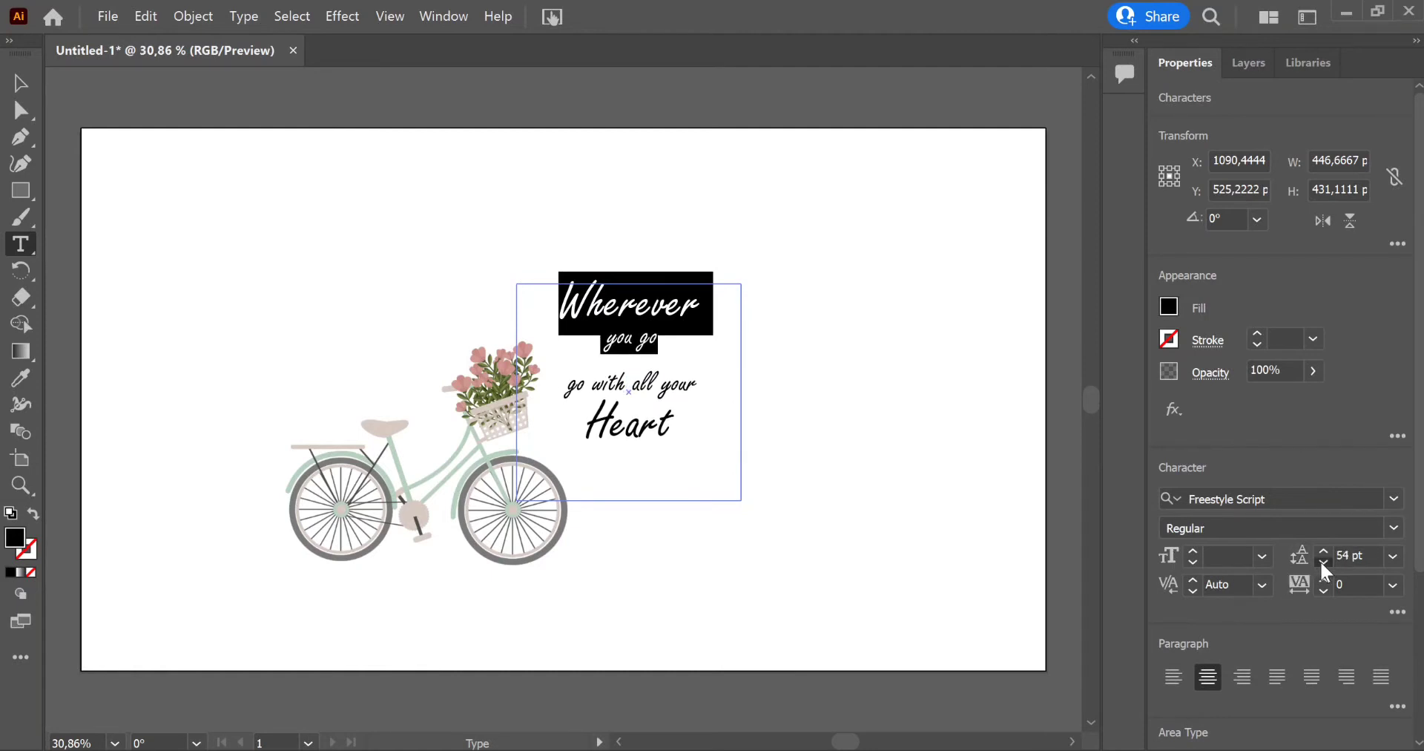
left_click(671, 438)
left_click_drag(671, 437, 557, 348)
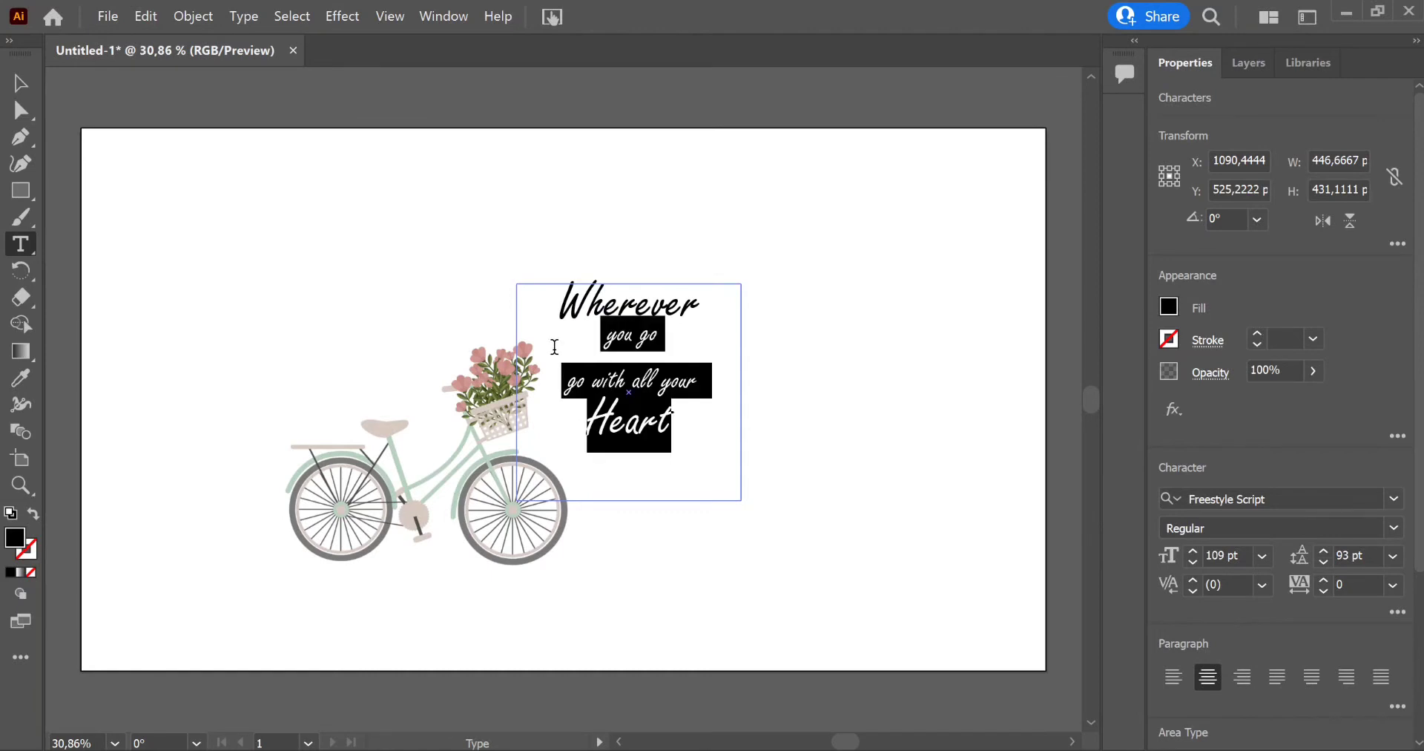
left_click(1324, 562)
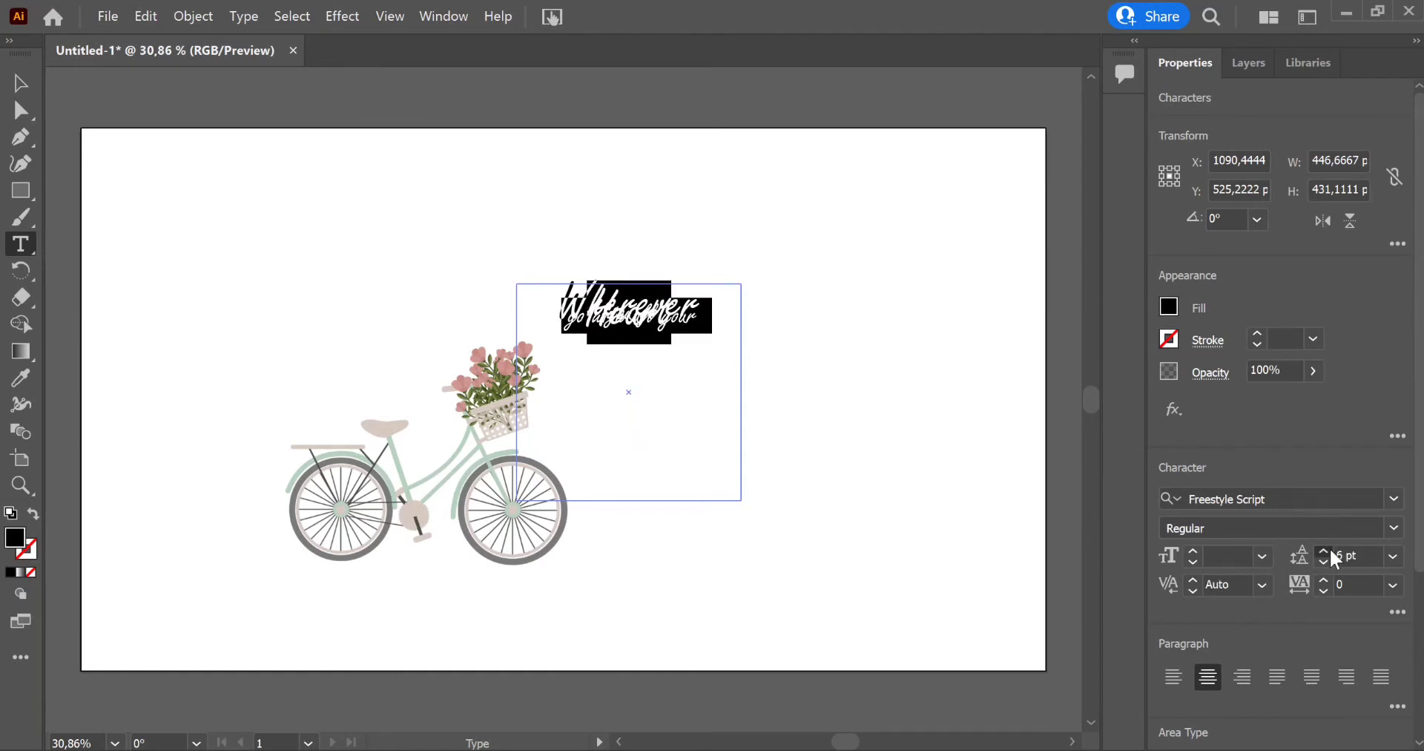
Step: Select the word Heart and set its leading to 93 pt
scroll(1335, 560, "up", 5)
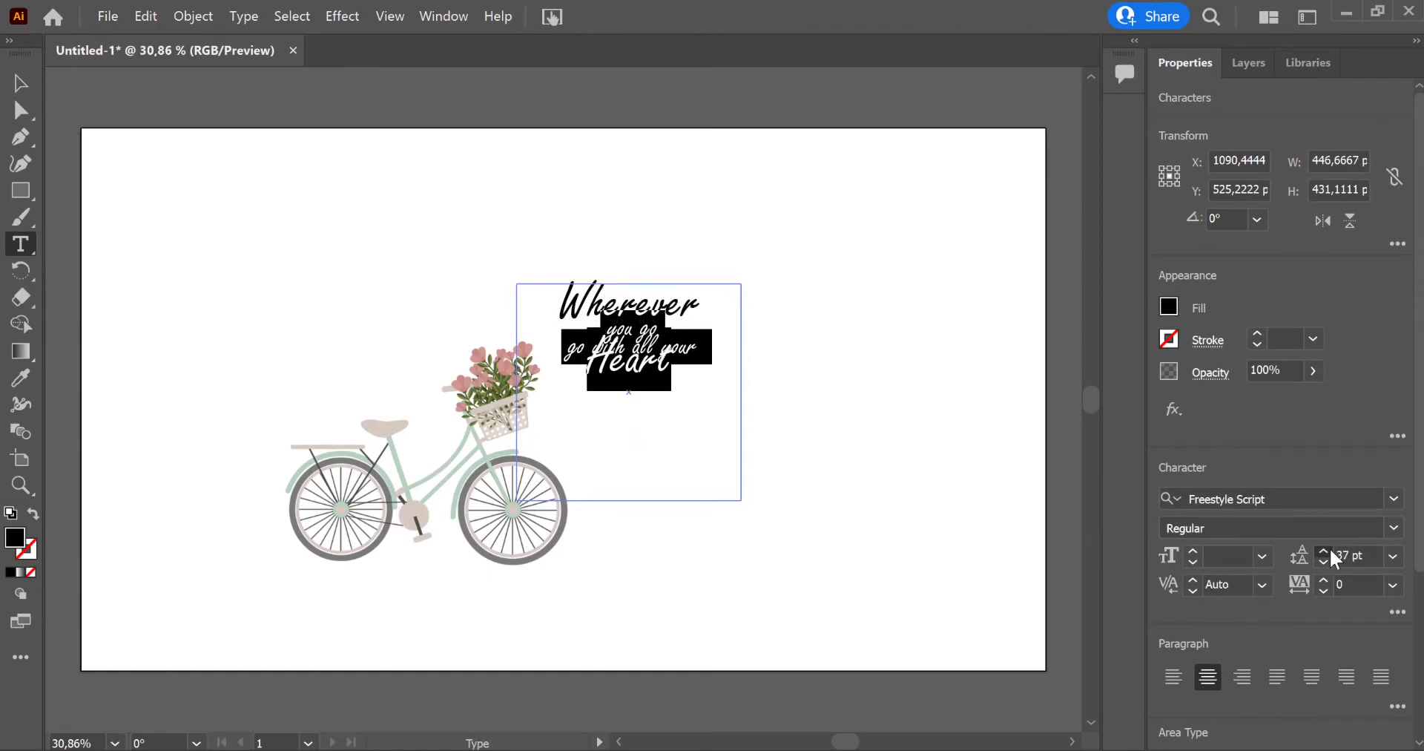
scroll(1335, 560, "up", 5)
scroll(1336, 560, "up", 4)
scroll(1336, 560, "up", 5)
scroll(1335, 560, "up", 1)
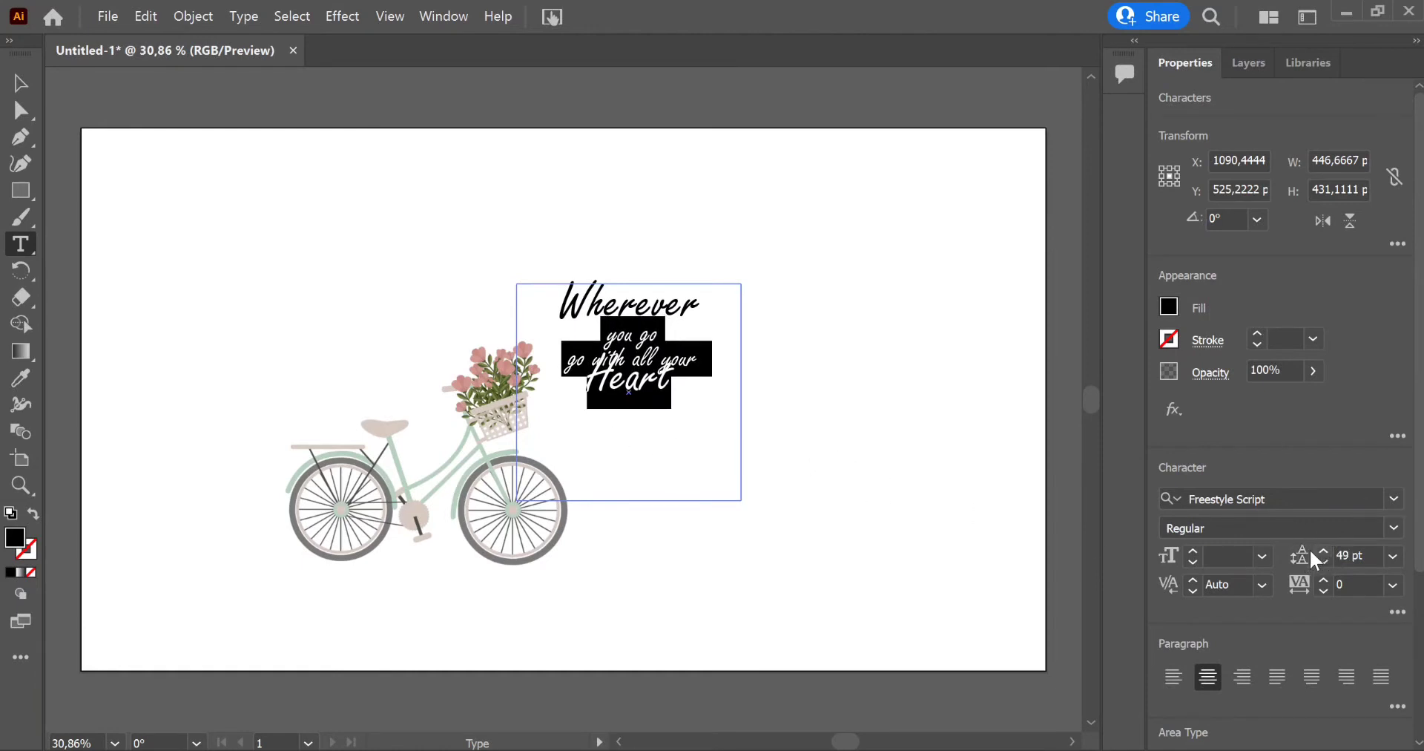
scroll(1306, 556, "up", 1)
left_click(638, 404)
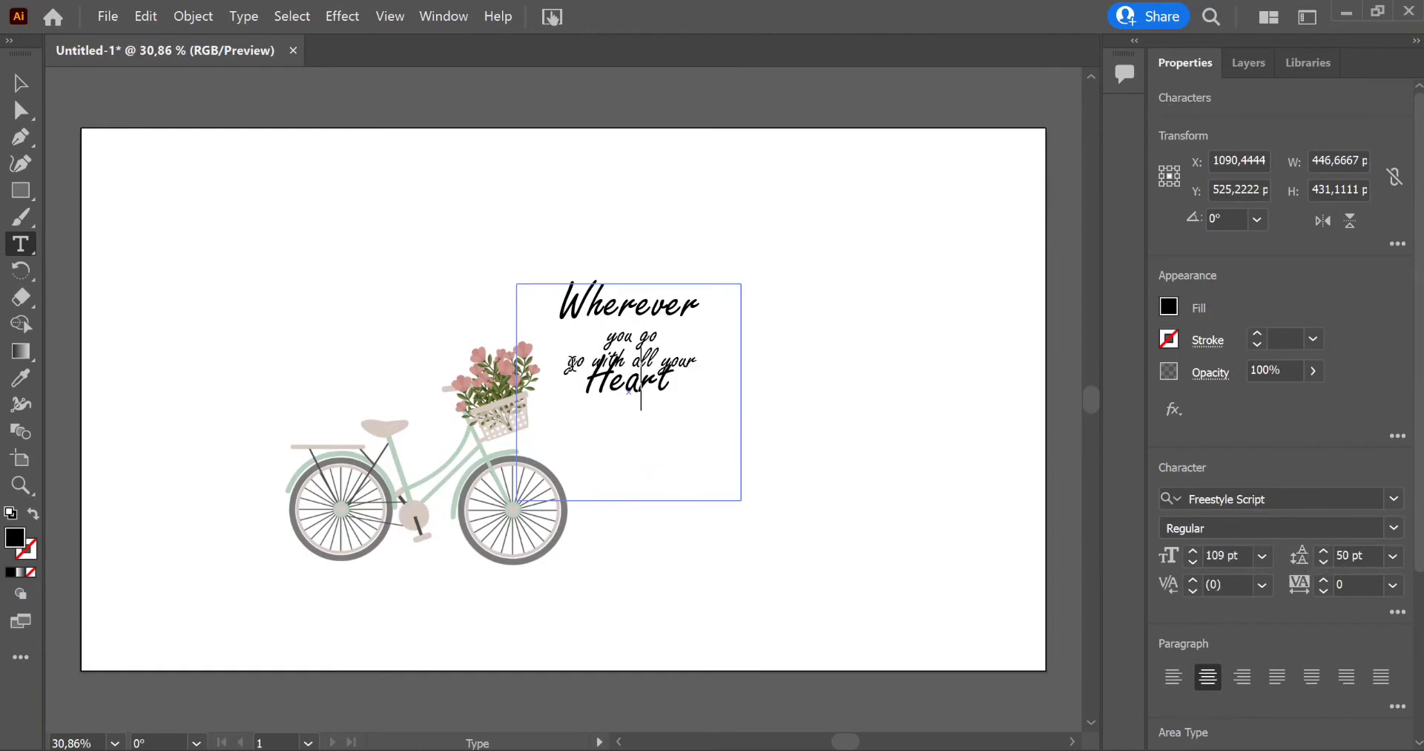
left_click_drag(572, 363, 688, 396)
left_click(1324, 553)
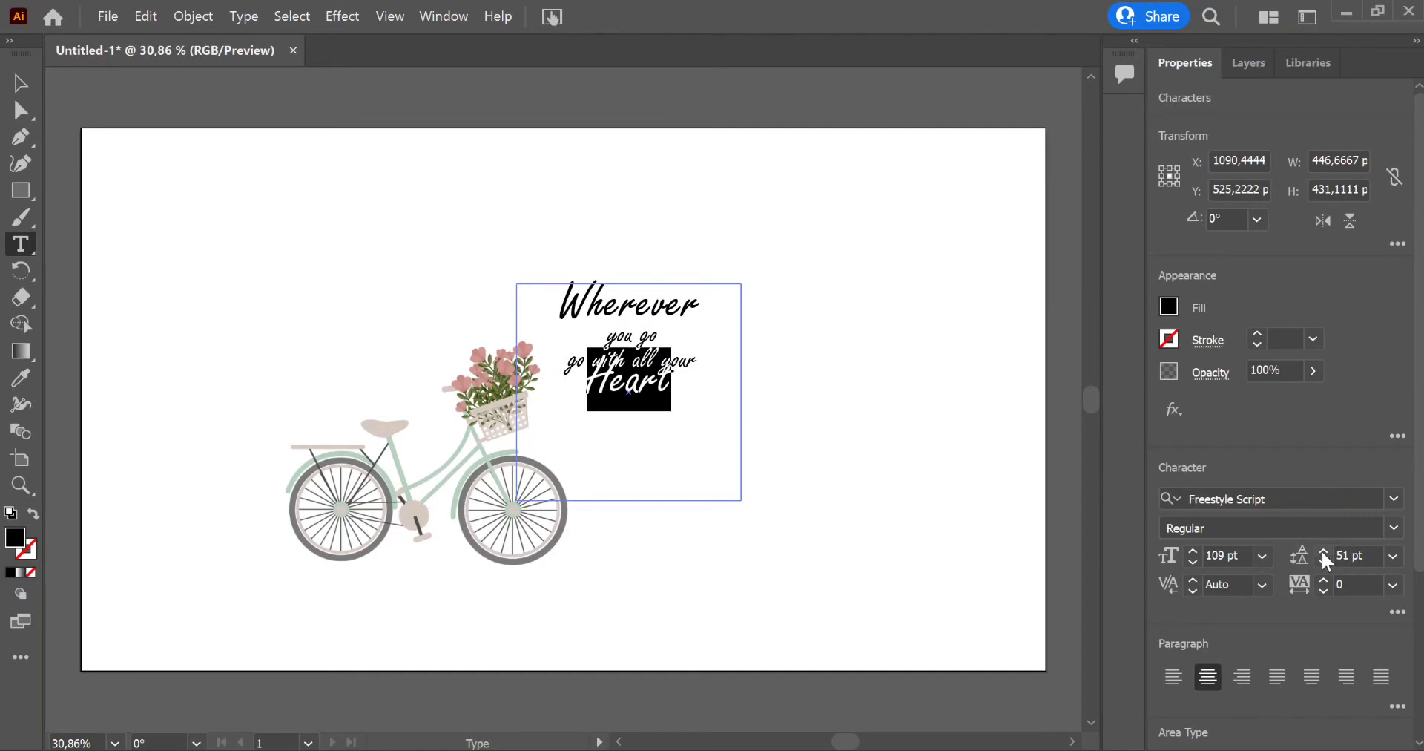
left_click(1324, 555)
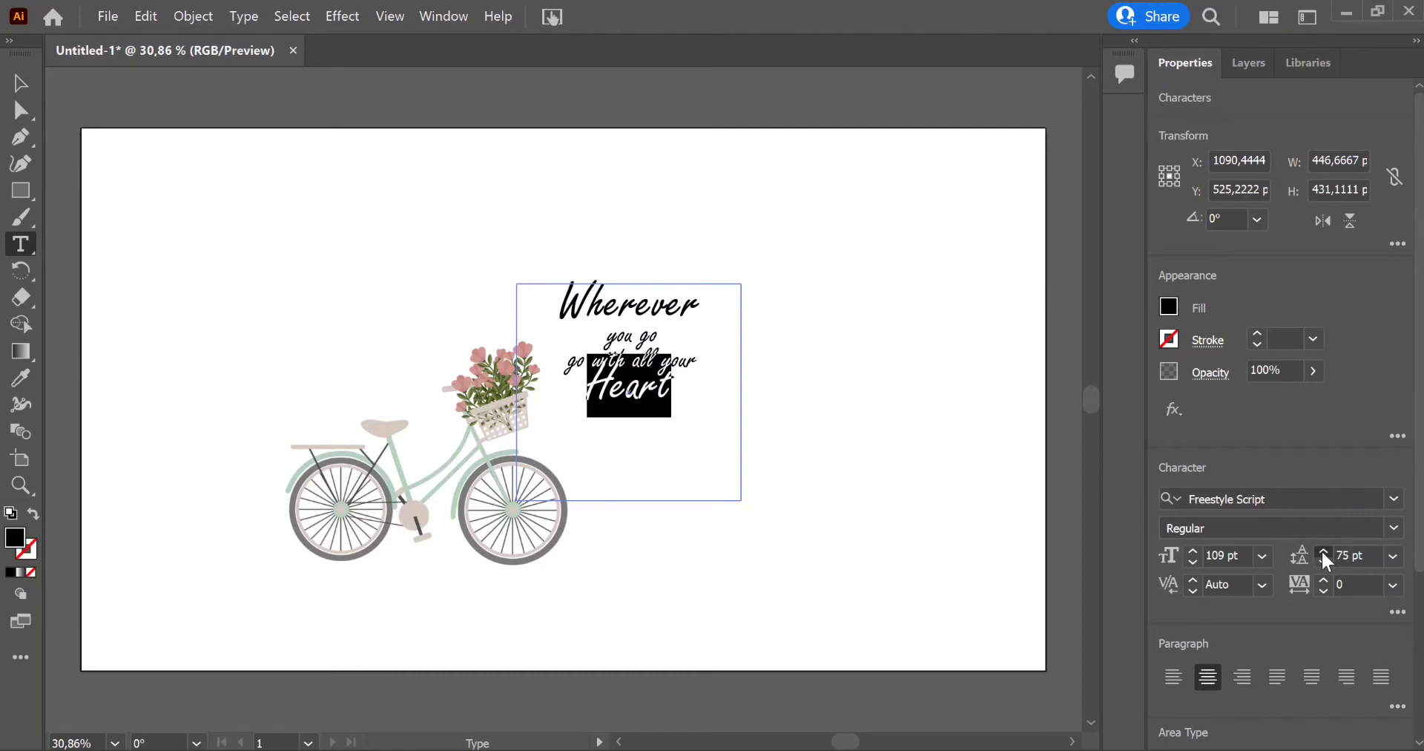
left_click(1324, 555)
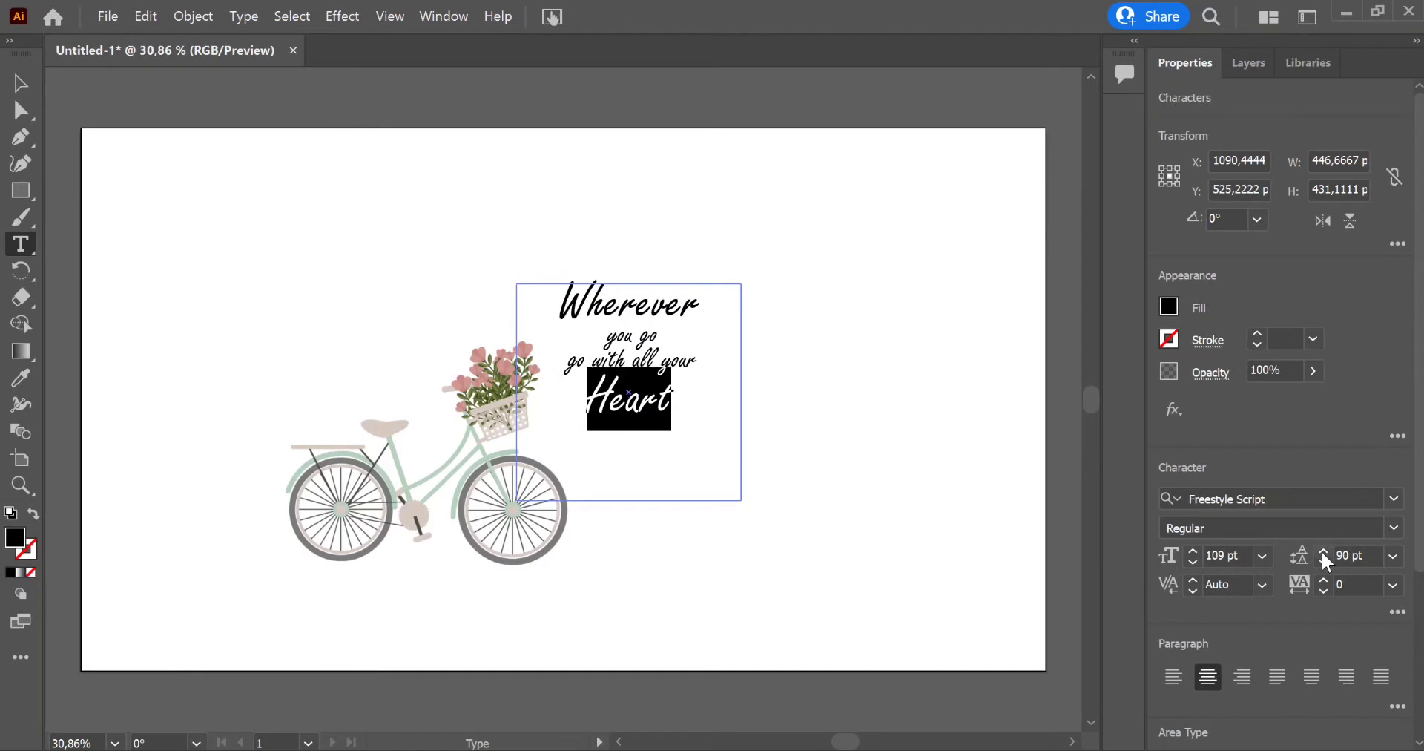
left_click(1324, 553)
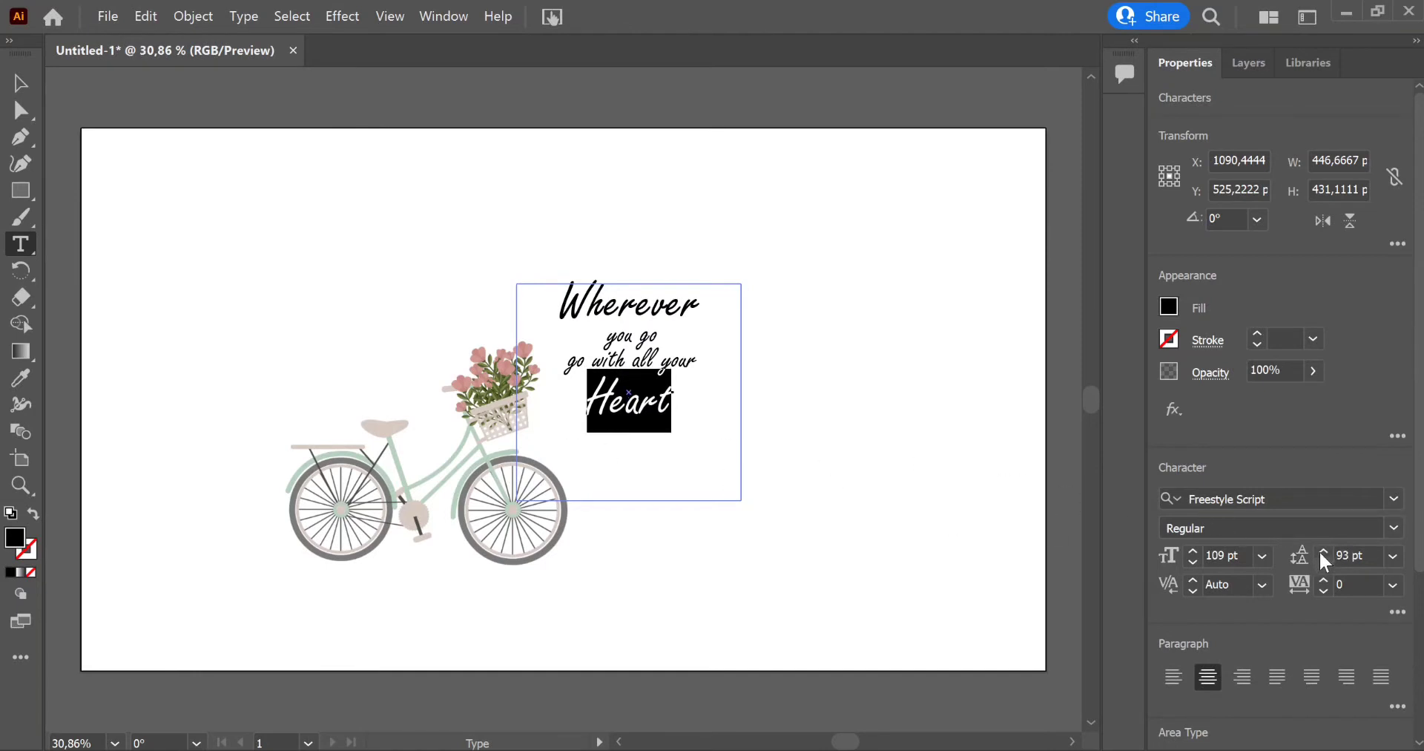
left_click(21, 83)
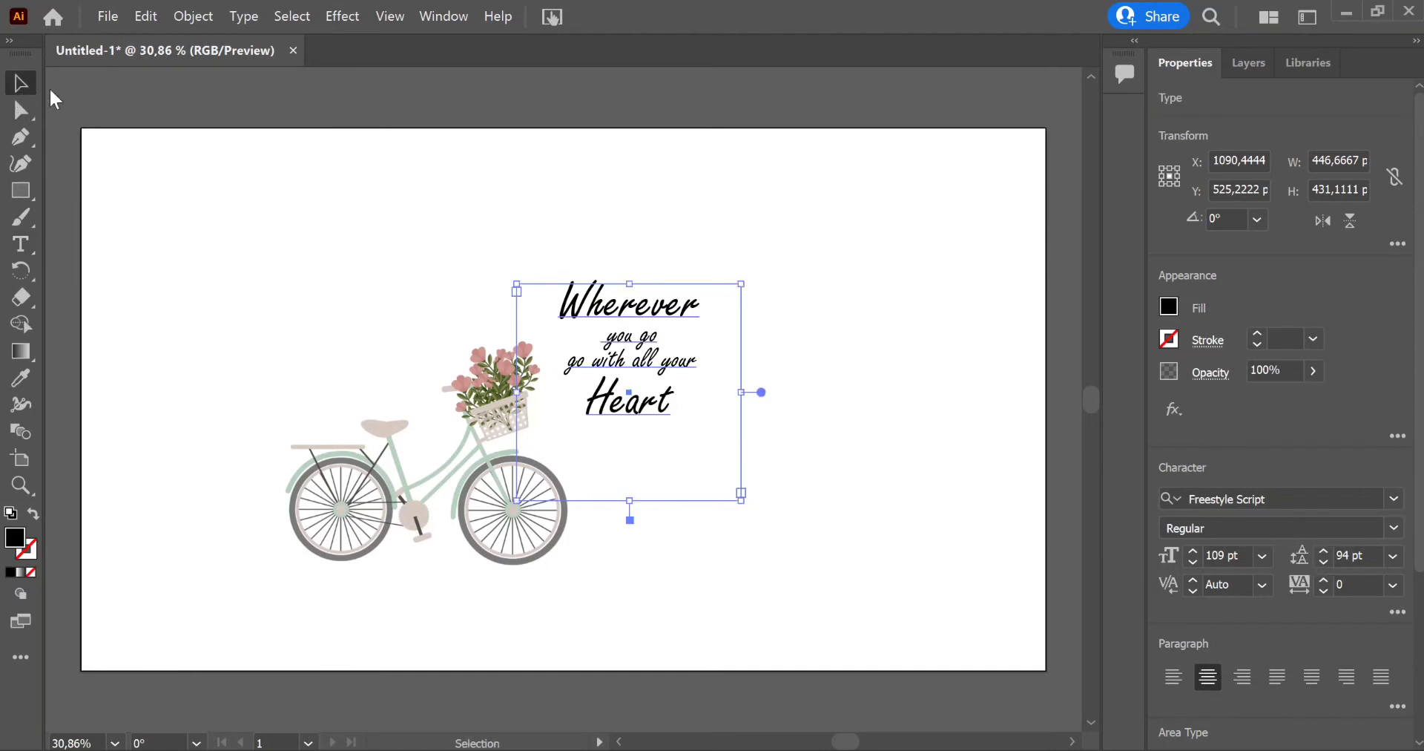
left_click(887, 456)
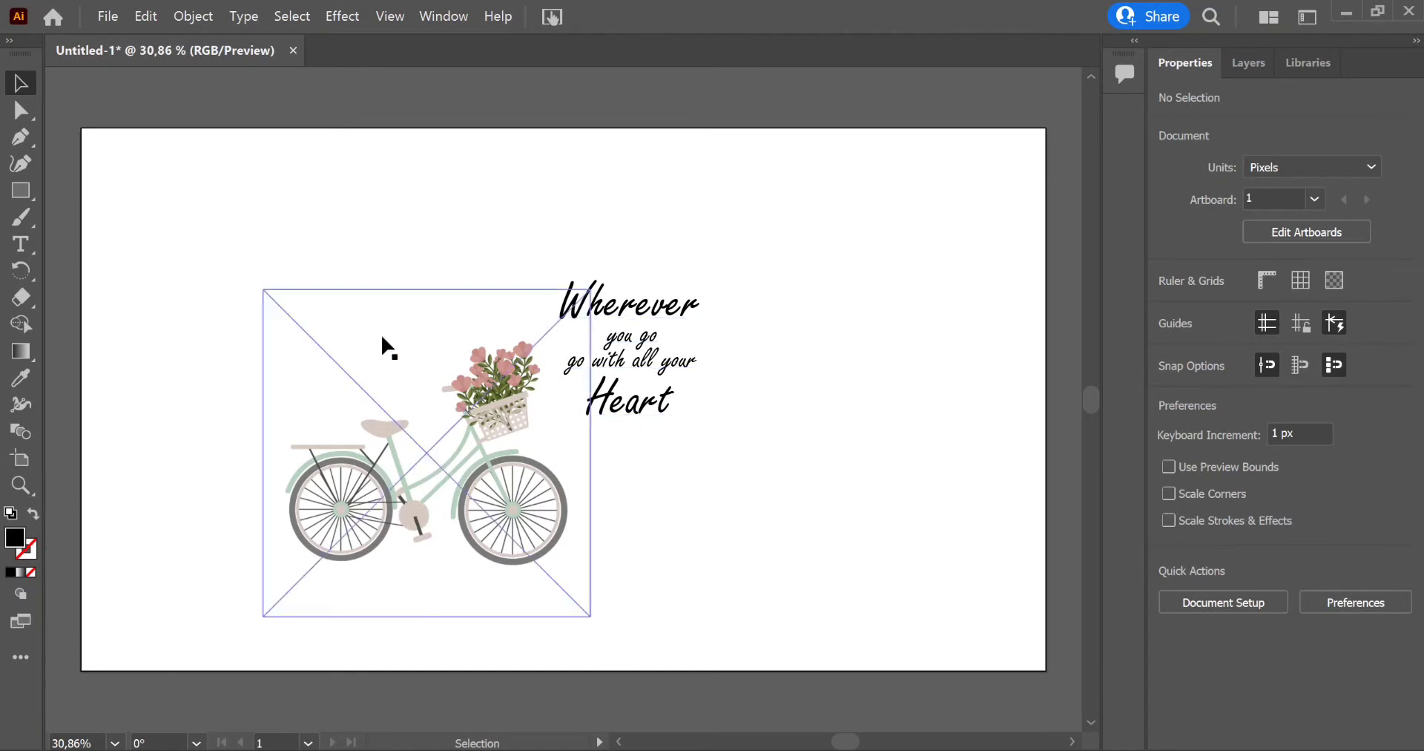
left_click(21, 243)
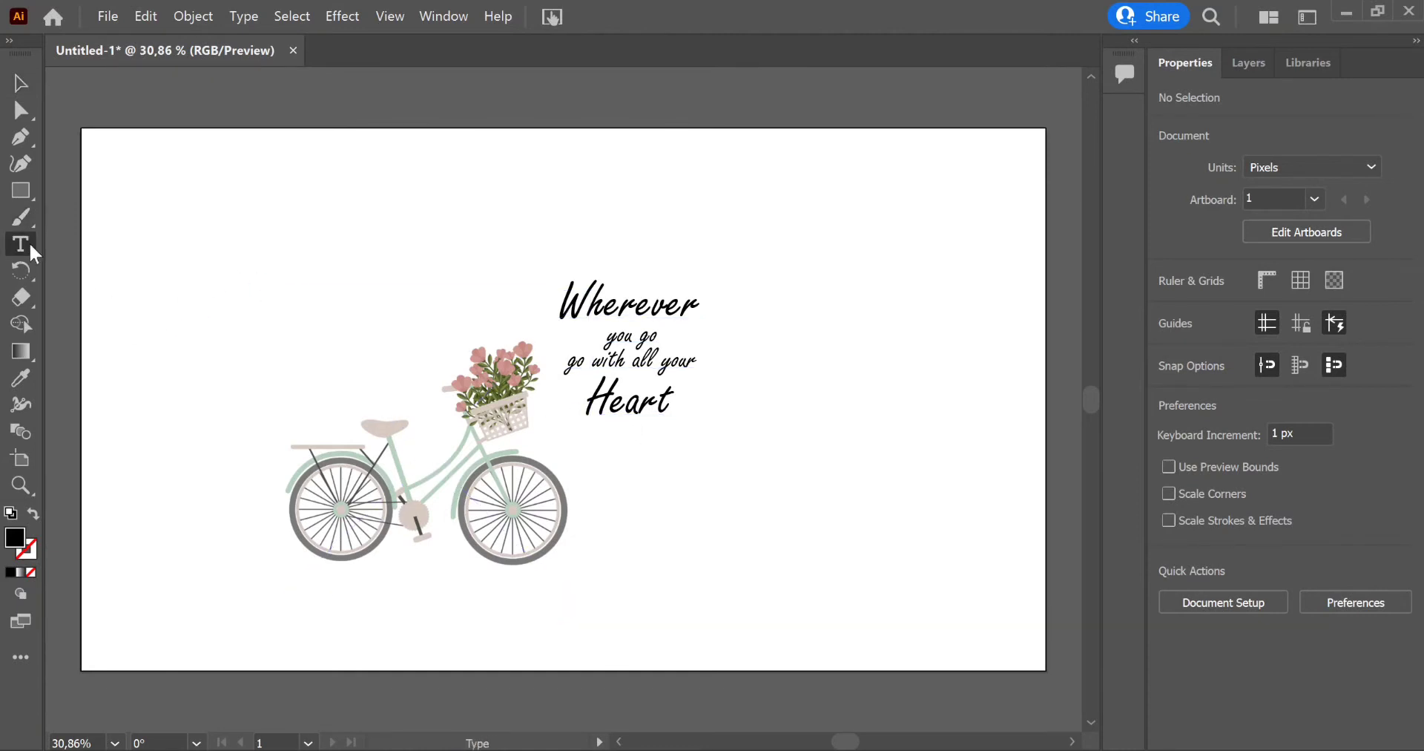
left_click(674, 405)
left_click_drag(672, 404, 586, 397)
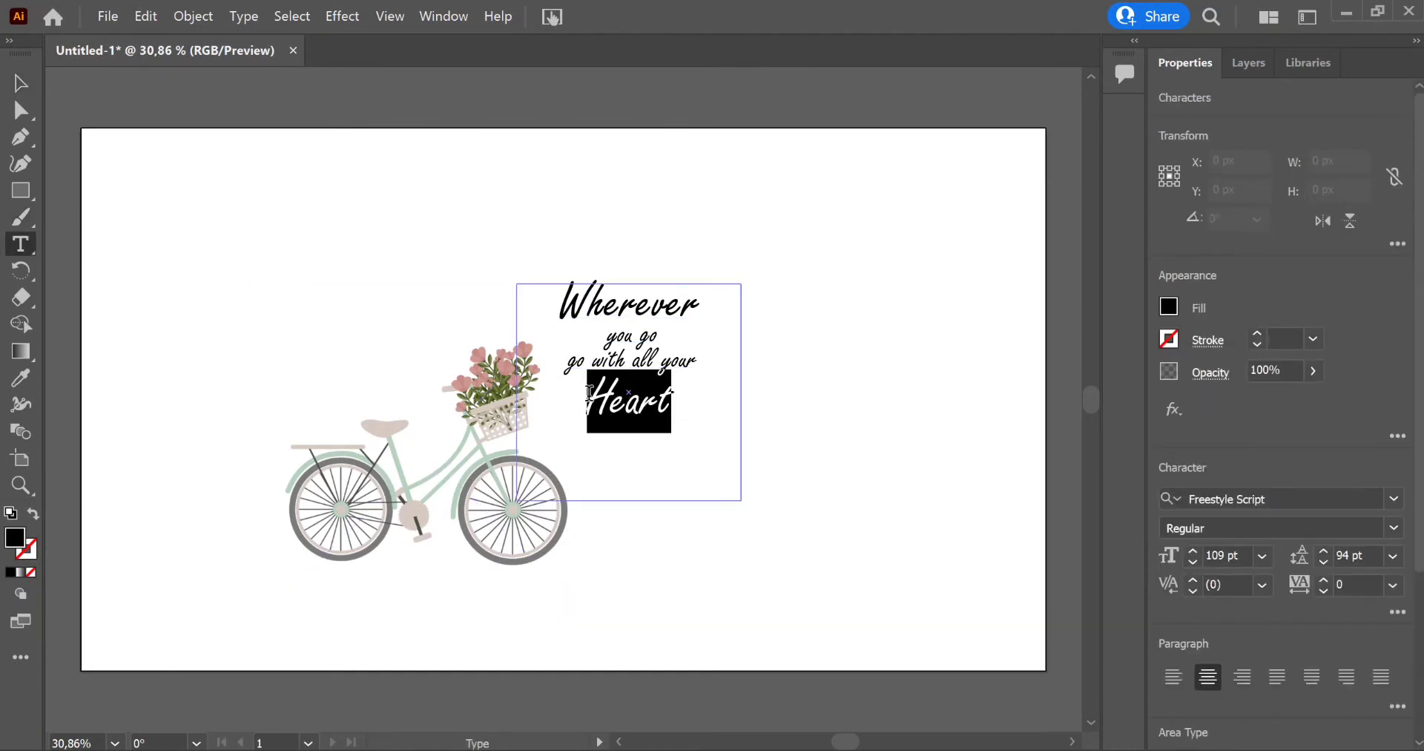
Step: Give Heart tracking 1 and enlarge 'you go / go with all your' to 66 pt
left_click(1325, 581)
left_click(717, 408)
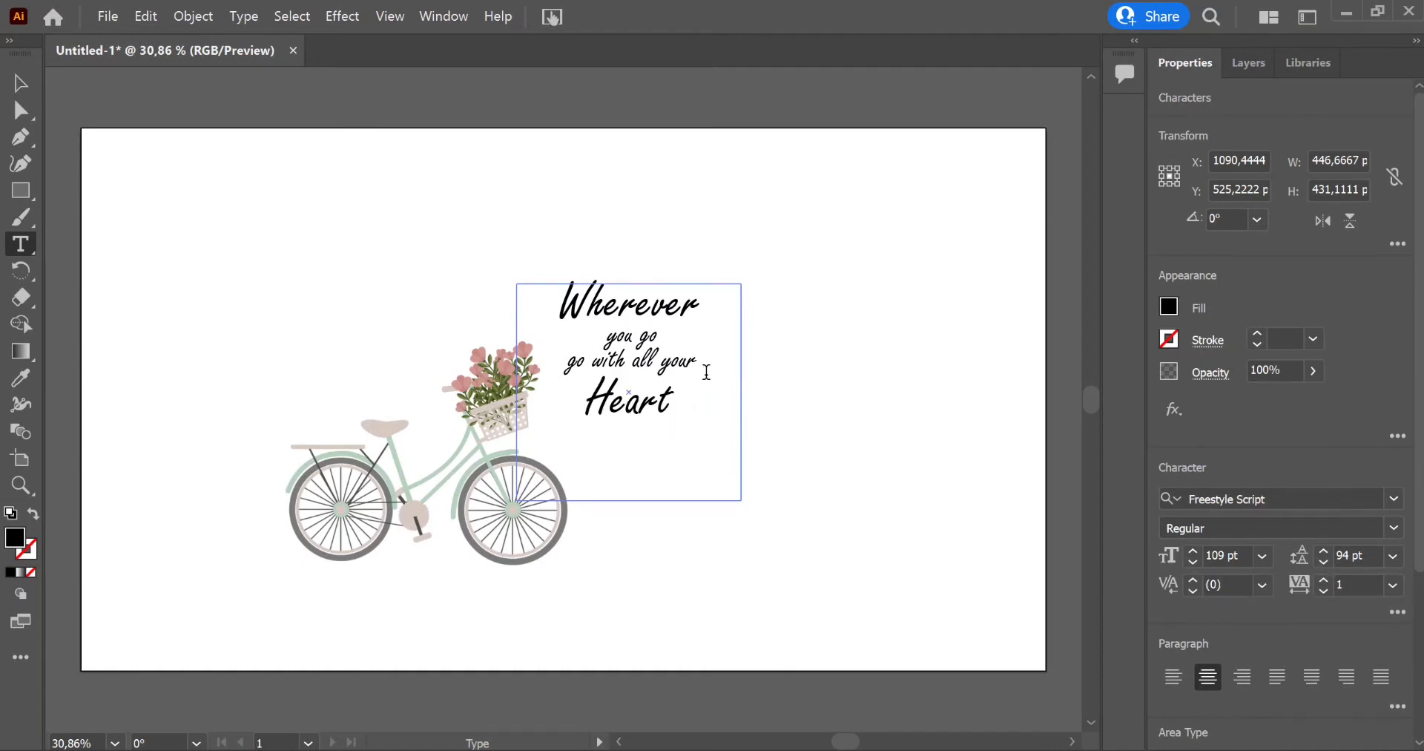
left_click_drag(694, 363, 550, 334)
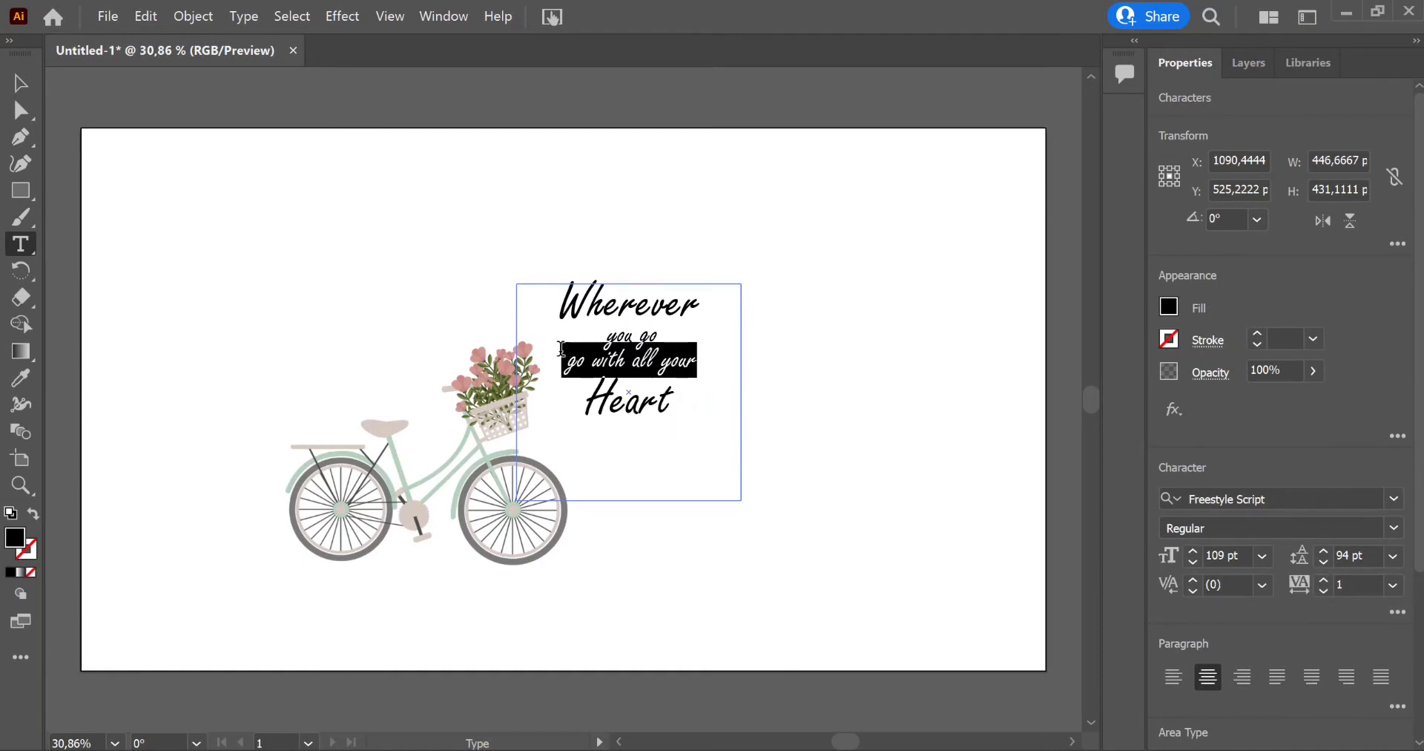
left_click(1195, 552)
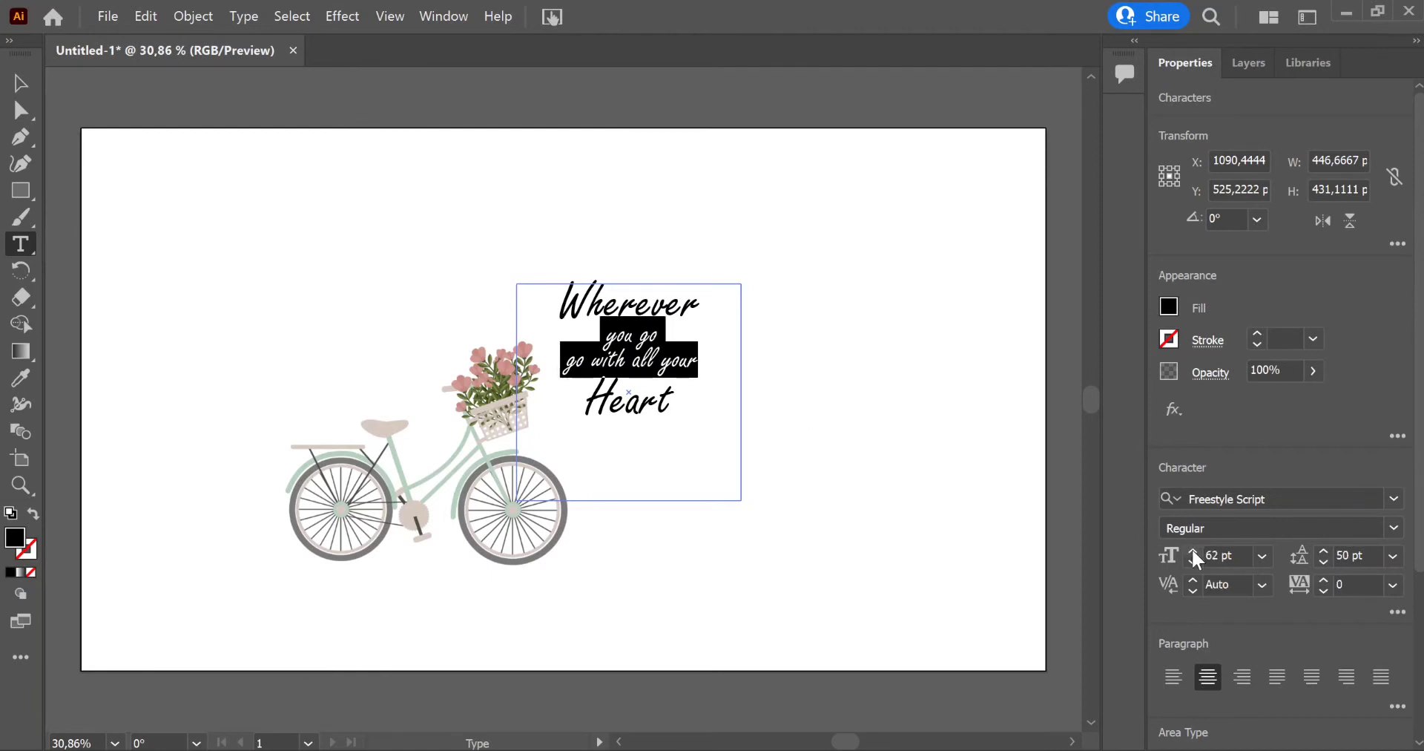
left_click(1195, 552)
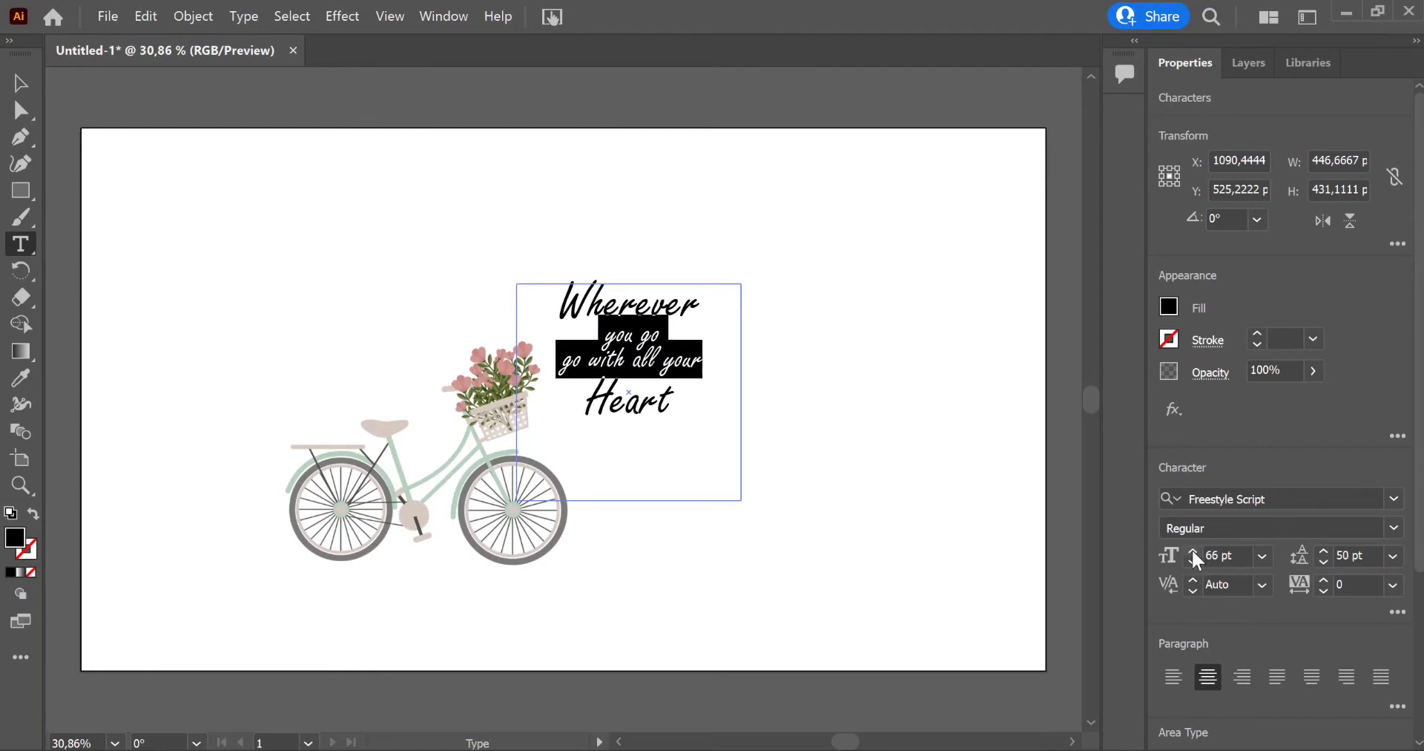
left_click(688, 410)
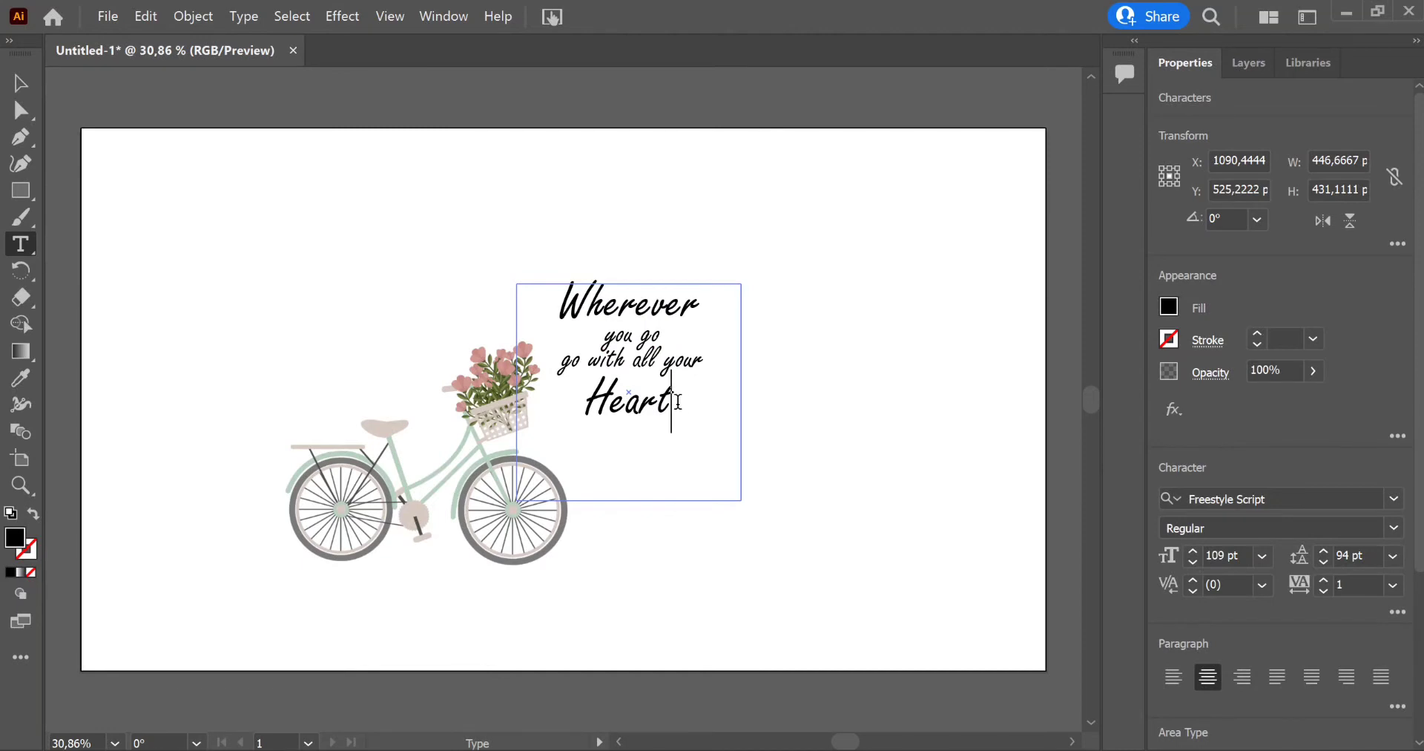
left_click(16, 84)
Step: Nudge the quote block slightly up into place
left_click(787, 332)
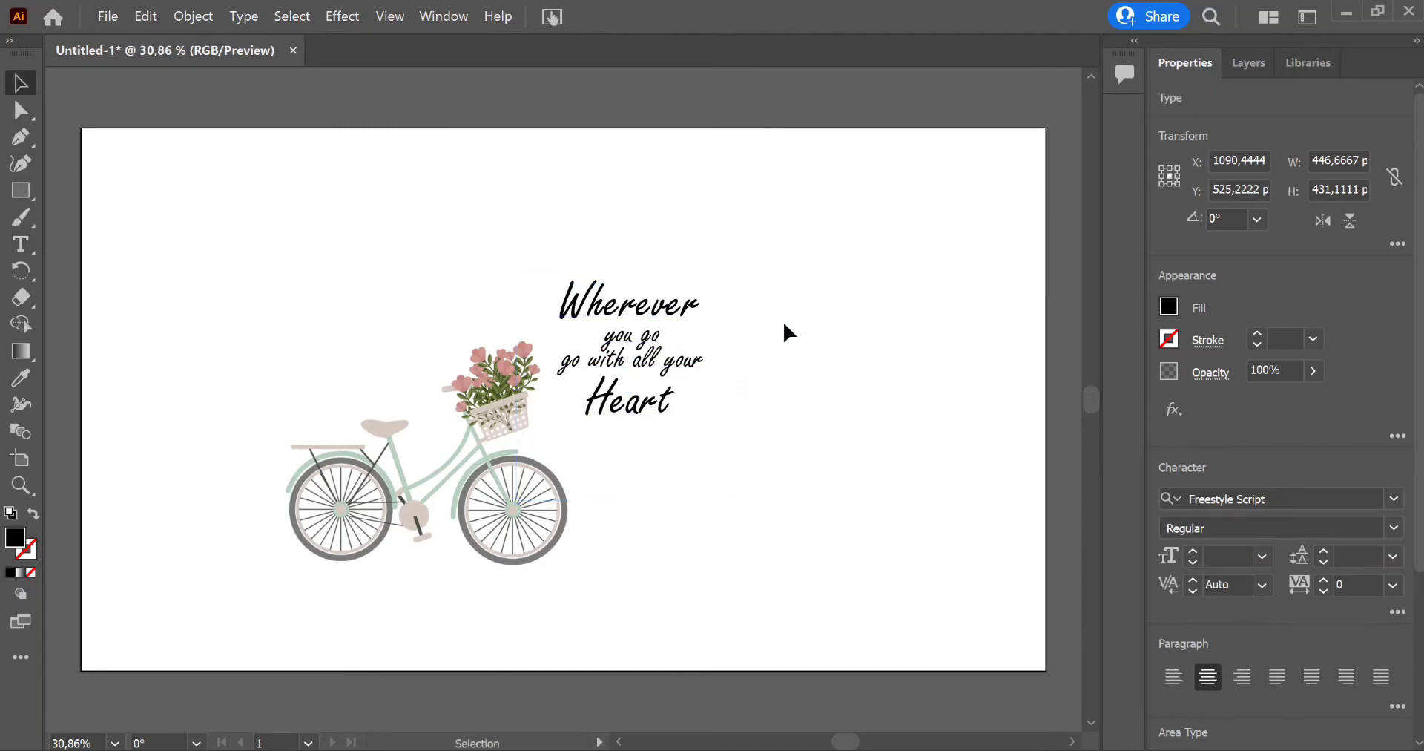
mouse_move(627, 313)
left_mouse_down()
mouse_move(623, 336)
mouse_move(622, 303)
left_mouse_up()
left_click(824, 385)
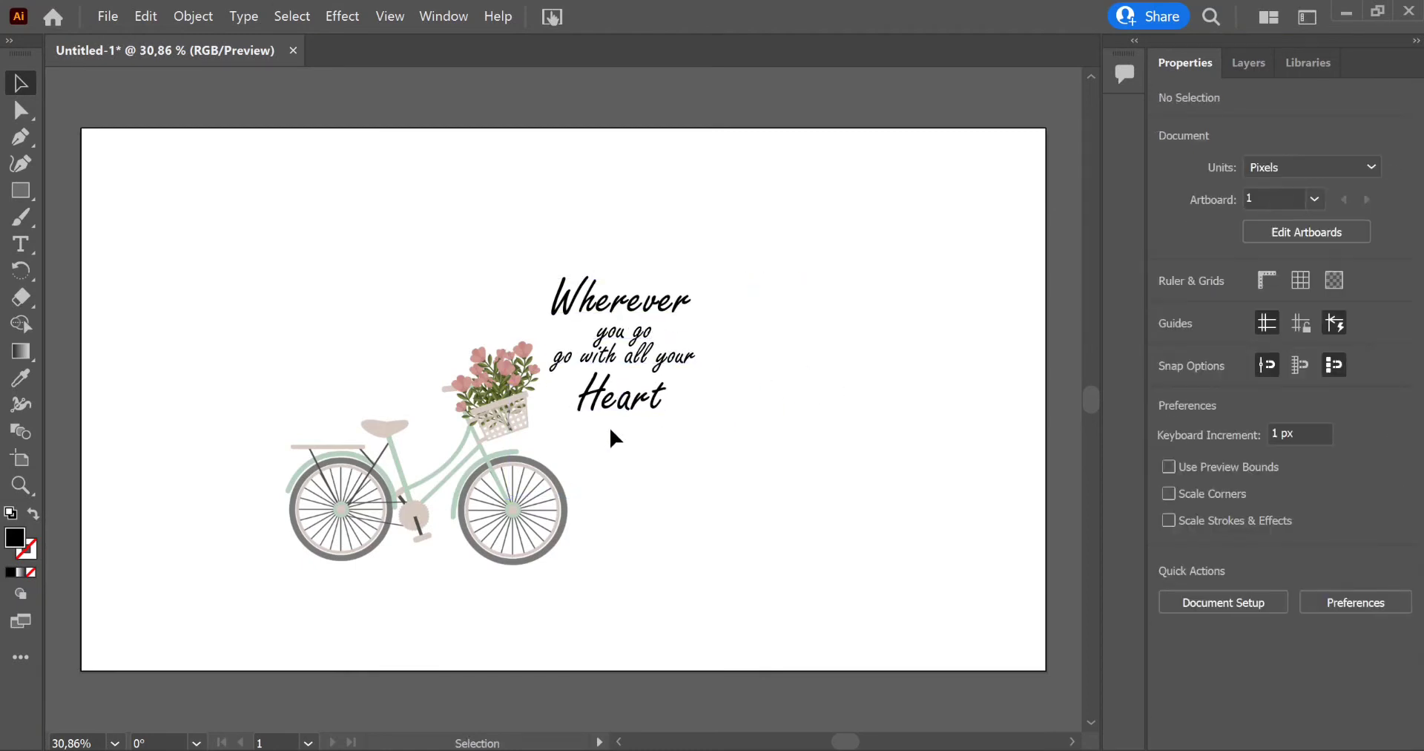
Step: Shrink the bicycle slightly, move it about 60 px right under the quote, and tilt it
left_click(399, 511)
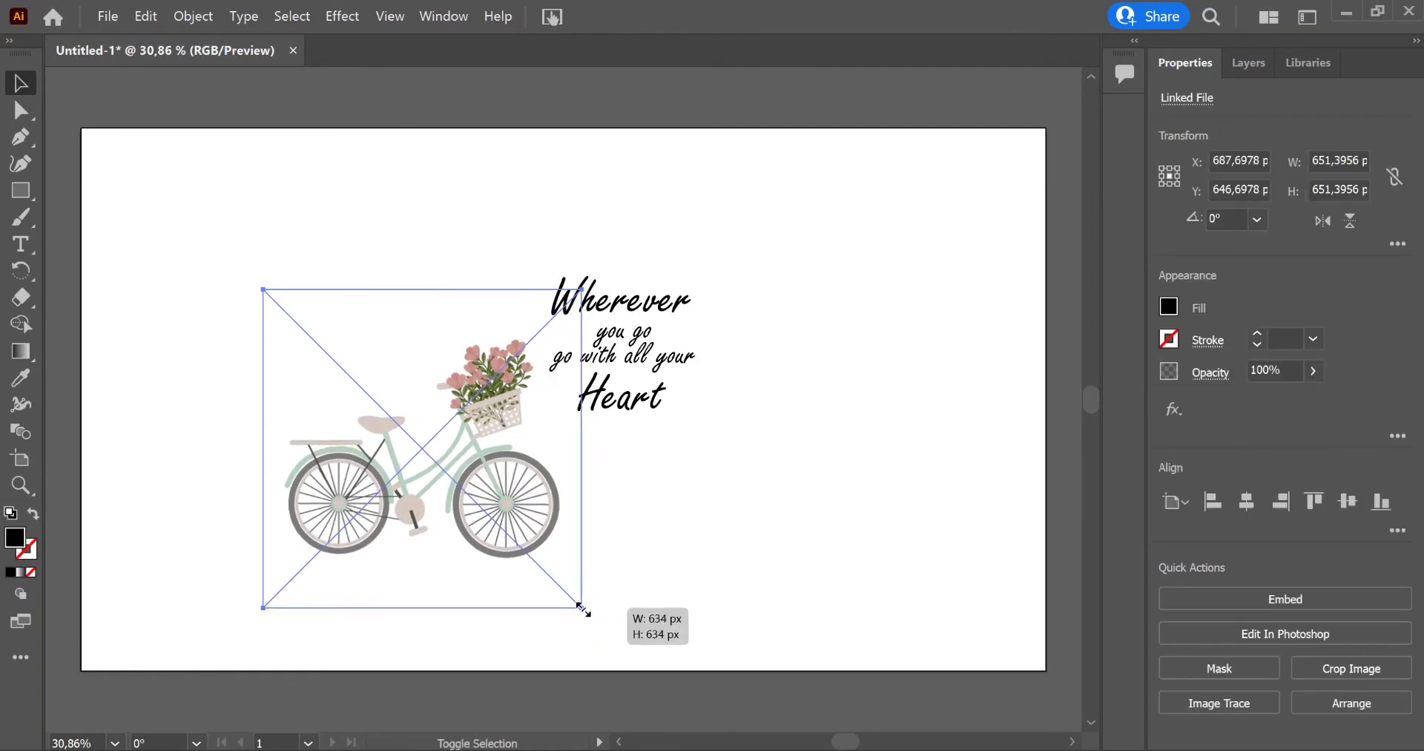
left_click_drag(591, 615, 549, 575)
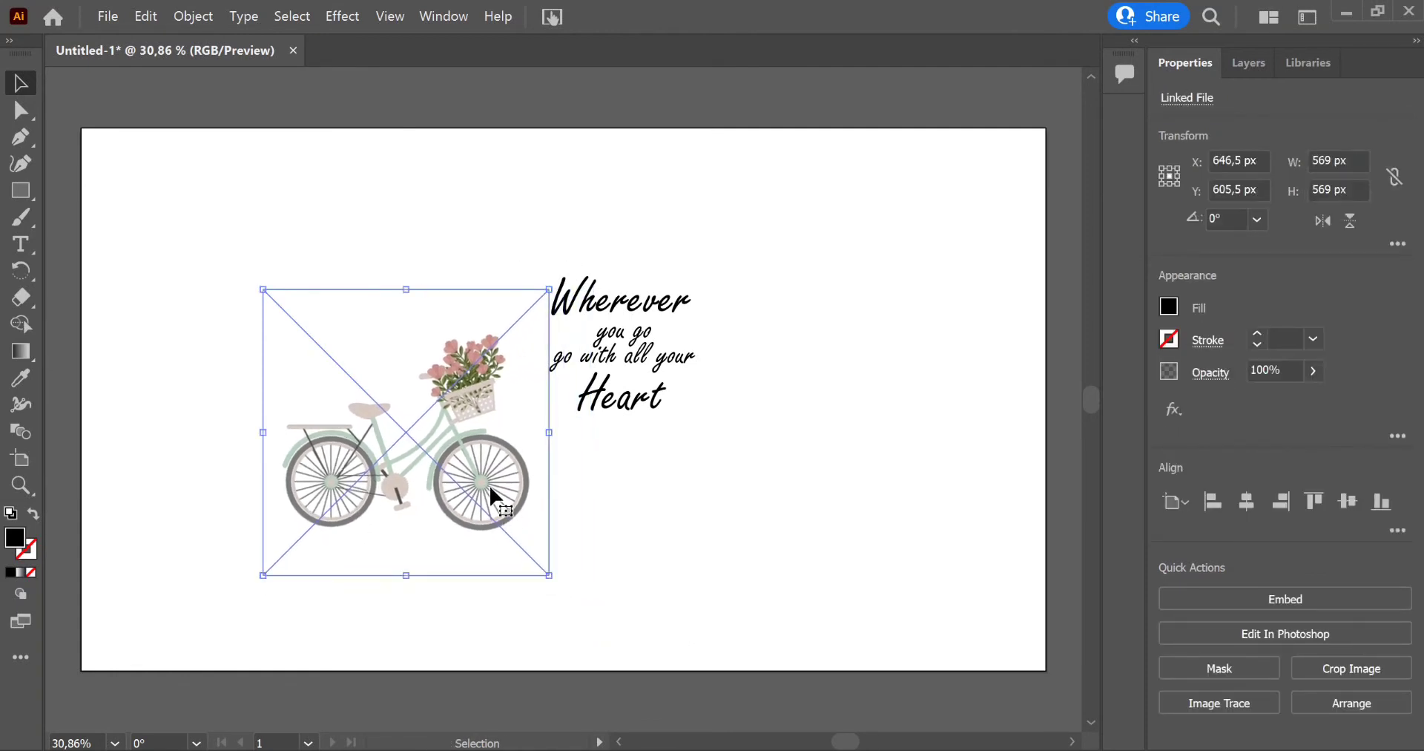
left_click_drag(492, 487, 524, 495)
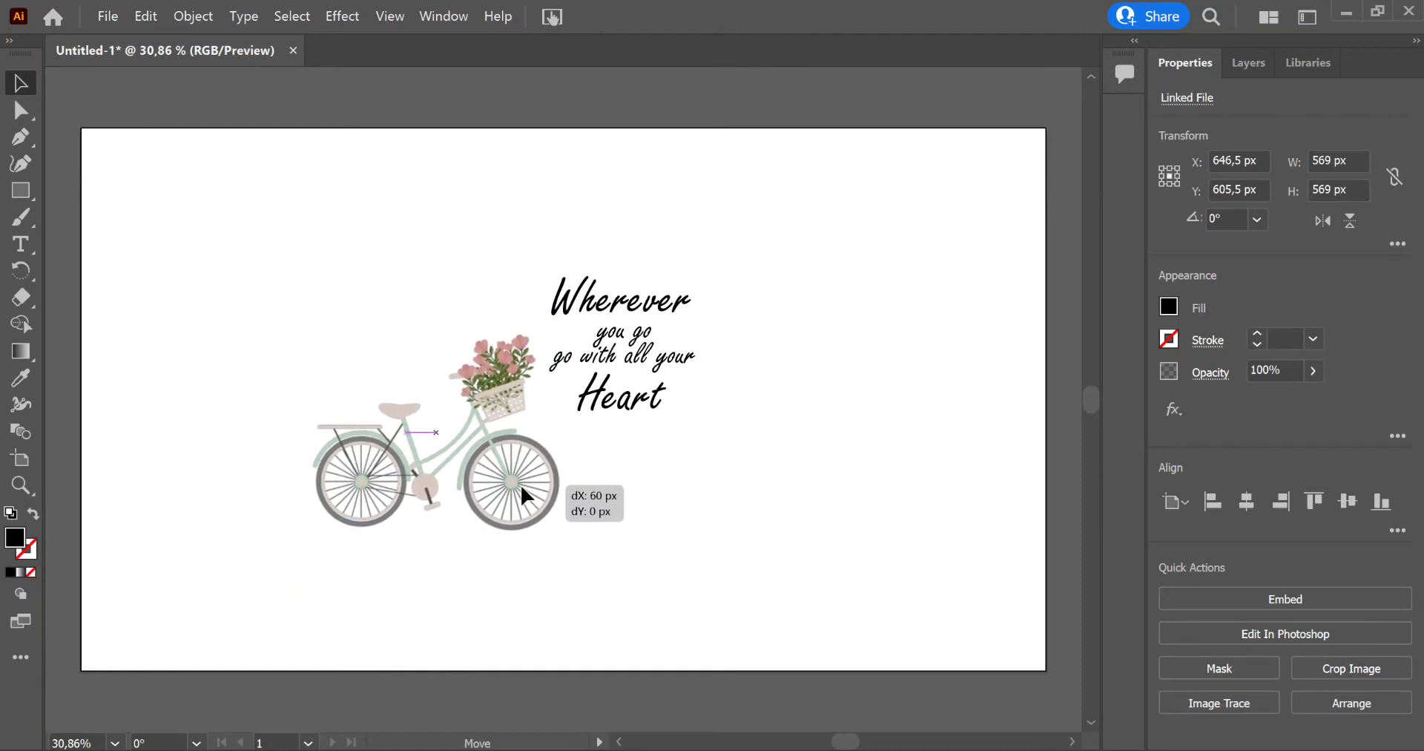
left_click_drag(524, 494, 523, 495)
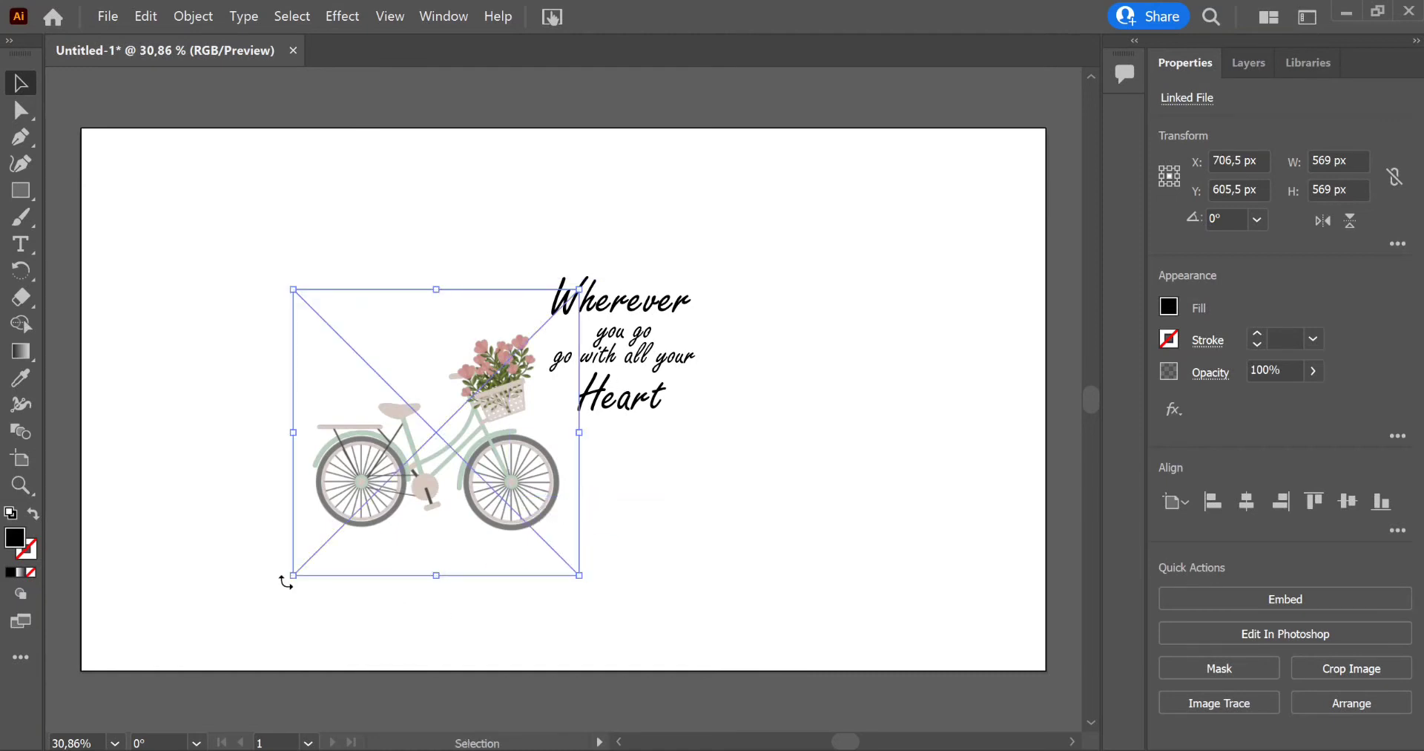
left_click_drag(286, 581, 286, 587)
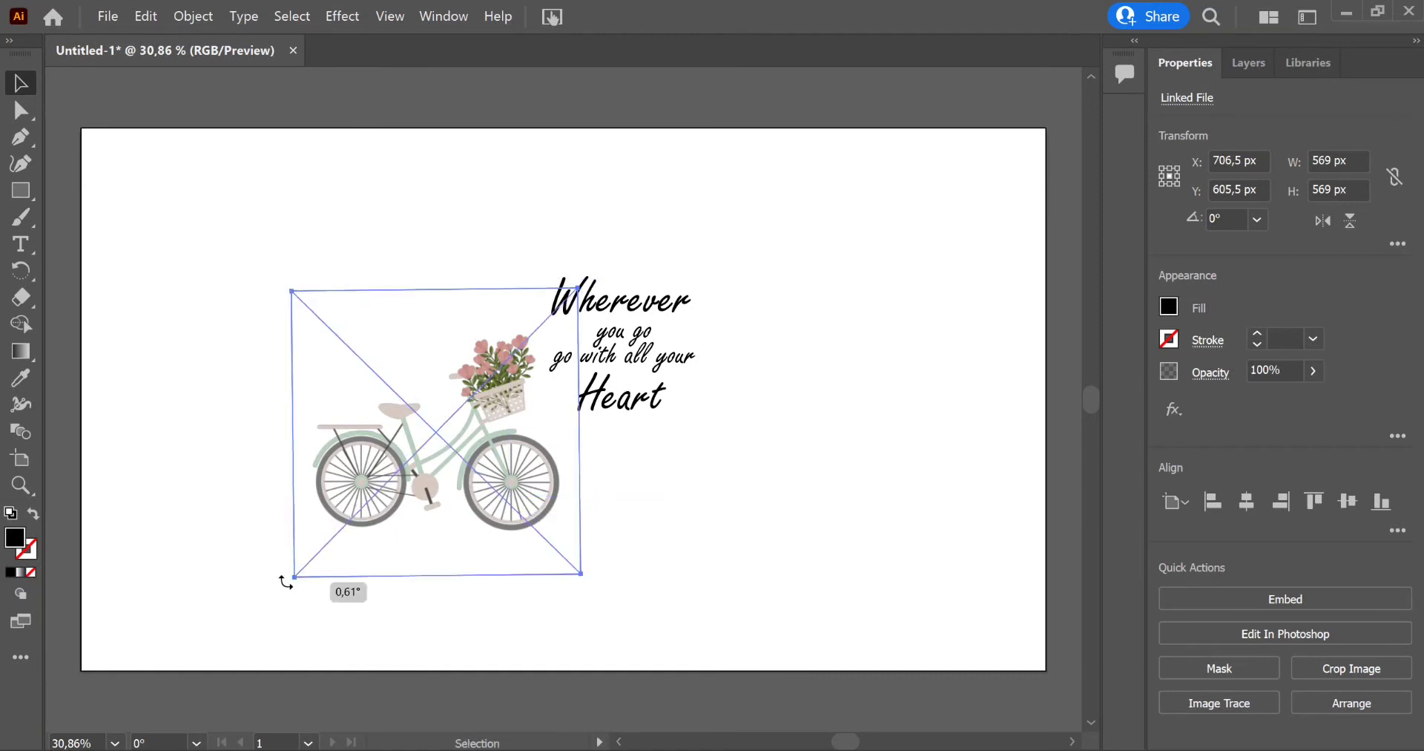
left_click(649, 517)
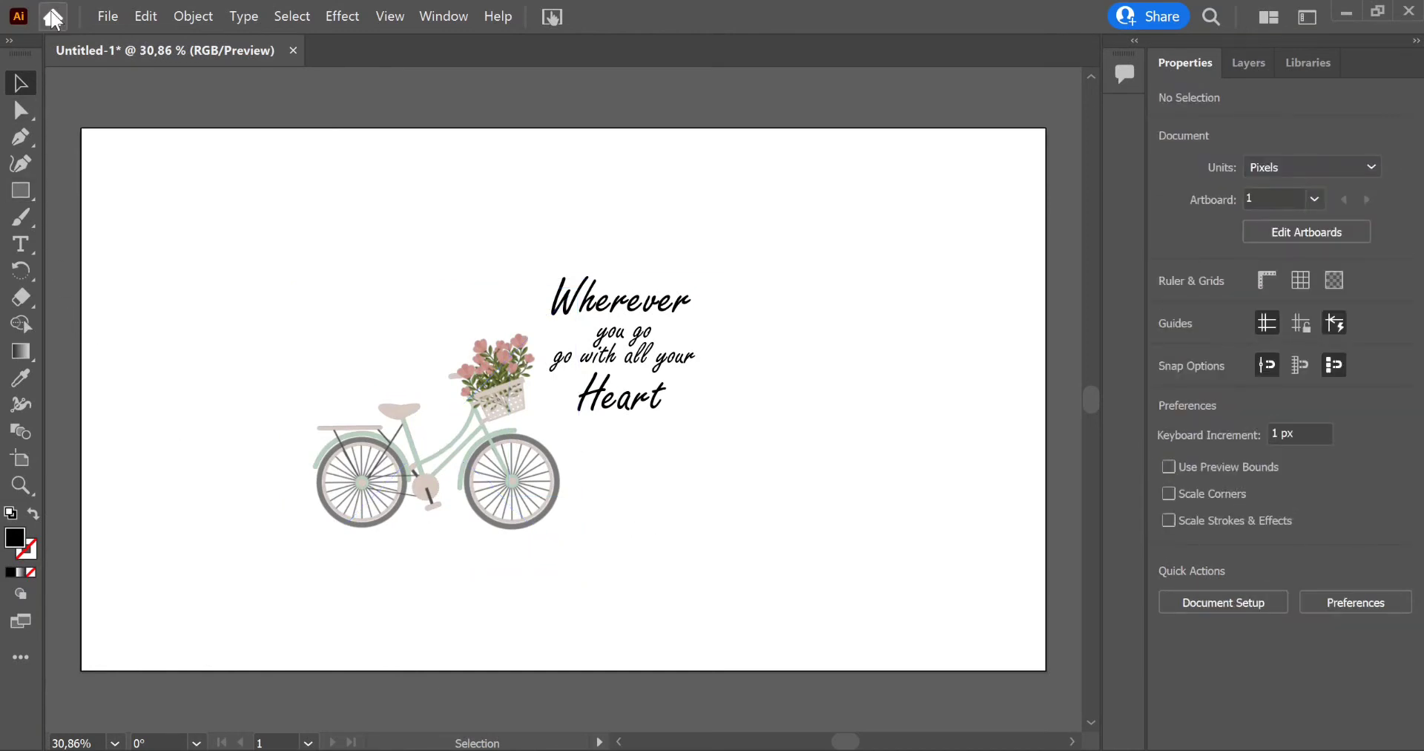
Step: Select all the quote text with the Type tool and fill it white
key("t")
left_click_drag(666, 407, 525, 284)
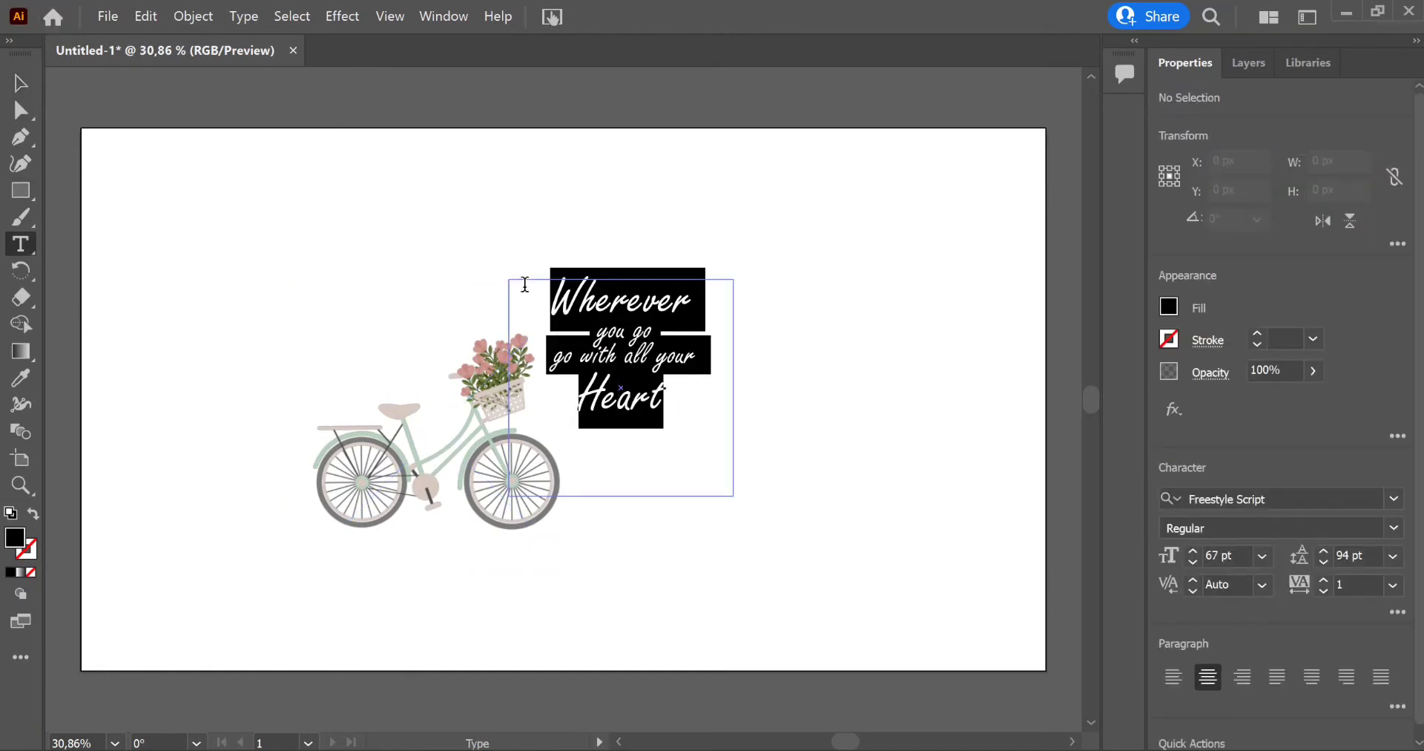
left_click(1173, 307)
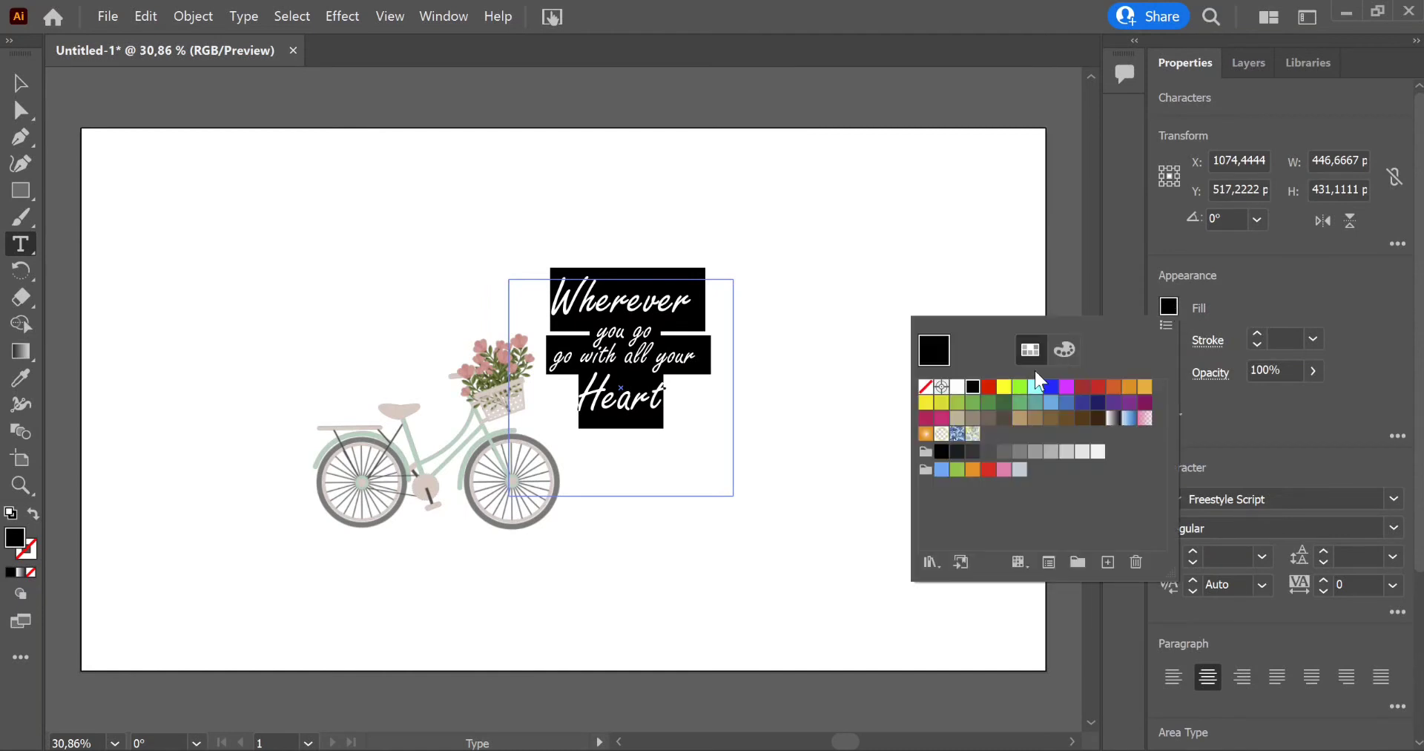
left_click(956, 397)
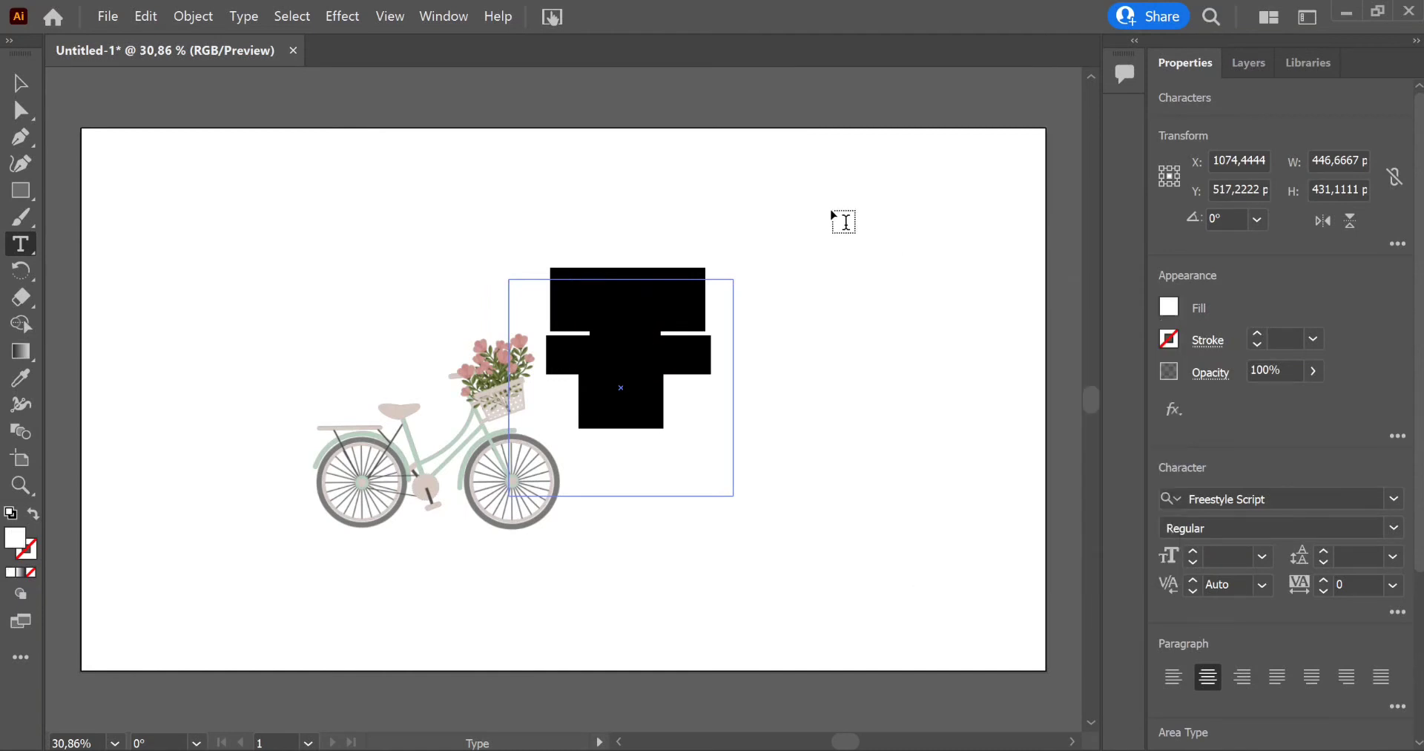
left_click(19, 84)
left_click(175, 127)
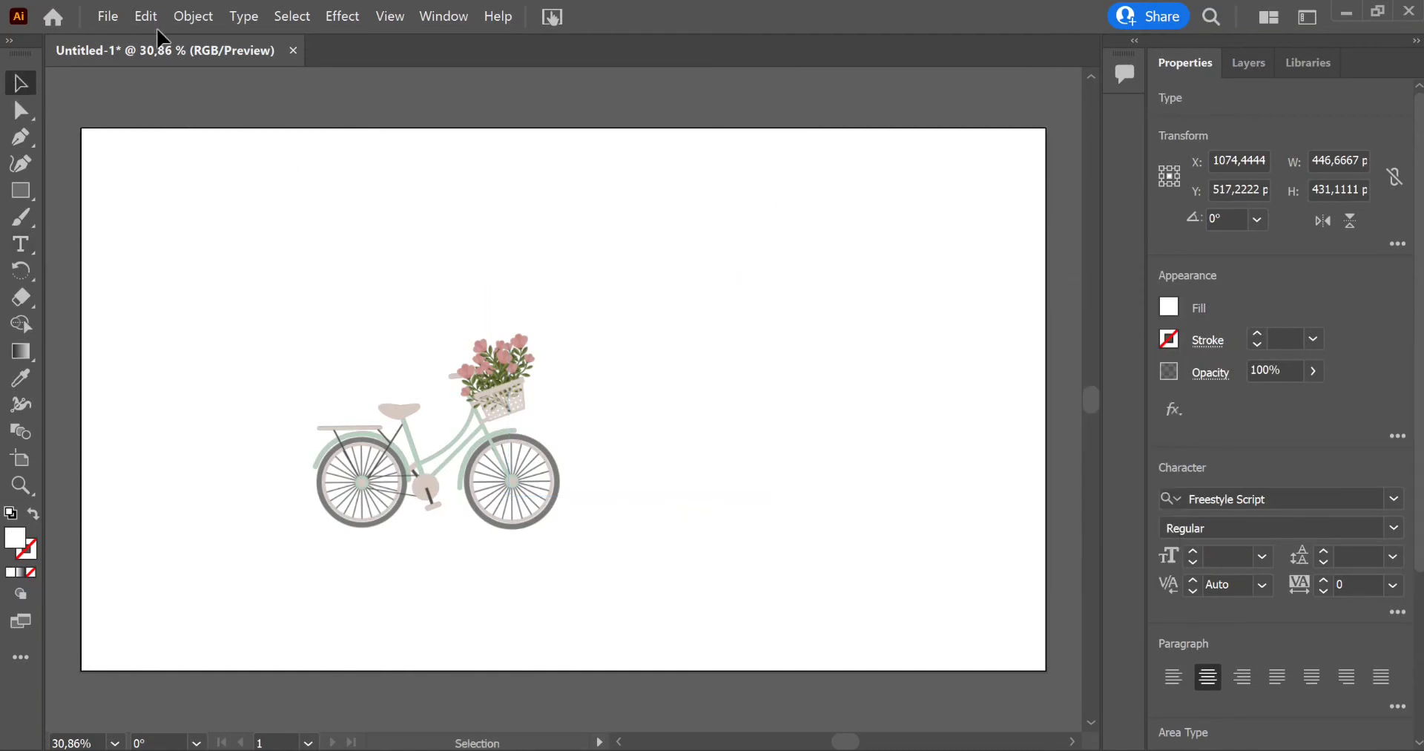
left_click(106, 17)
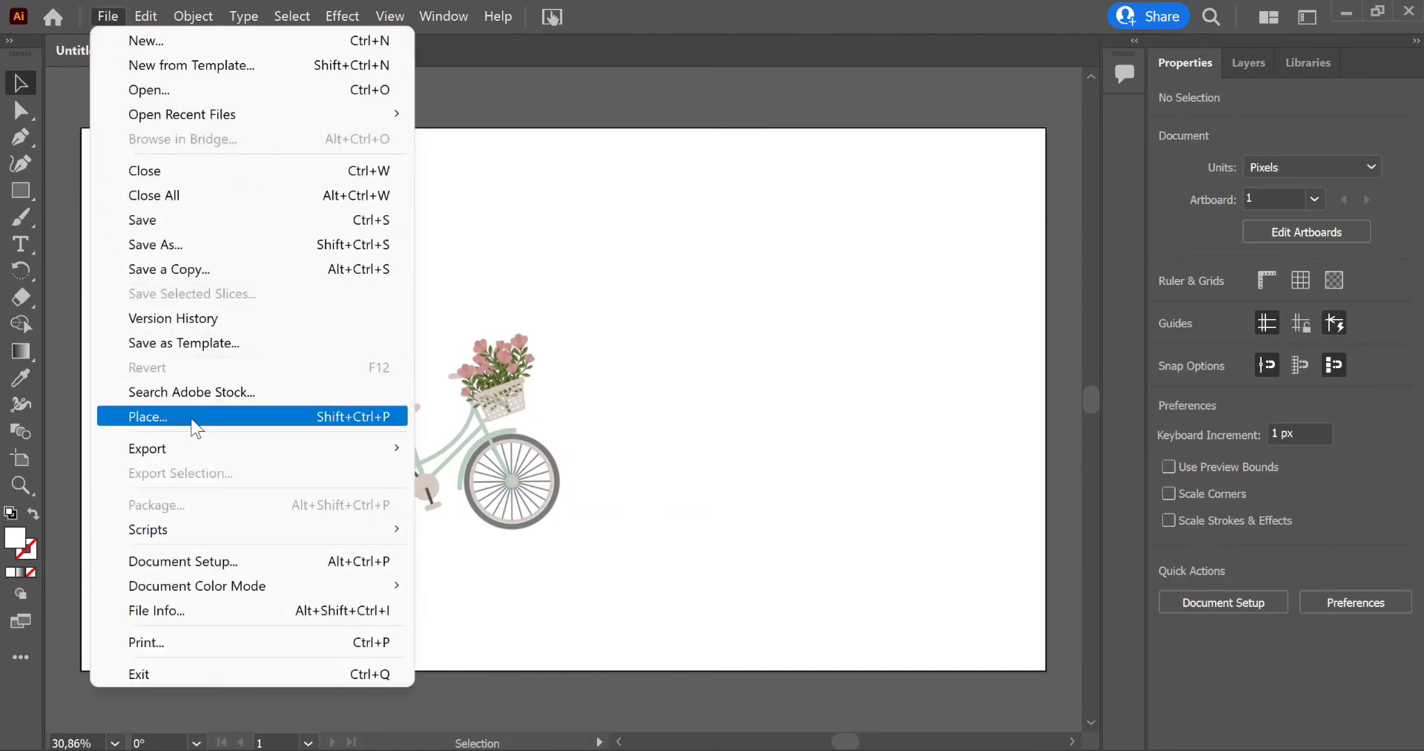
mouse_move(252, 448)
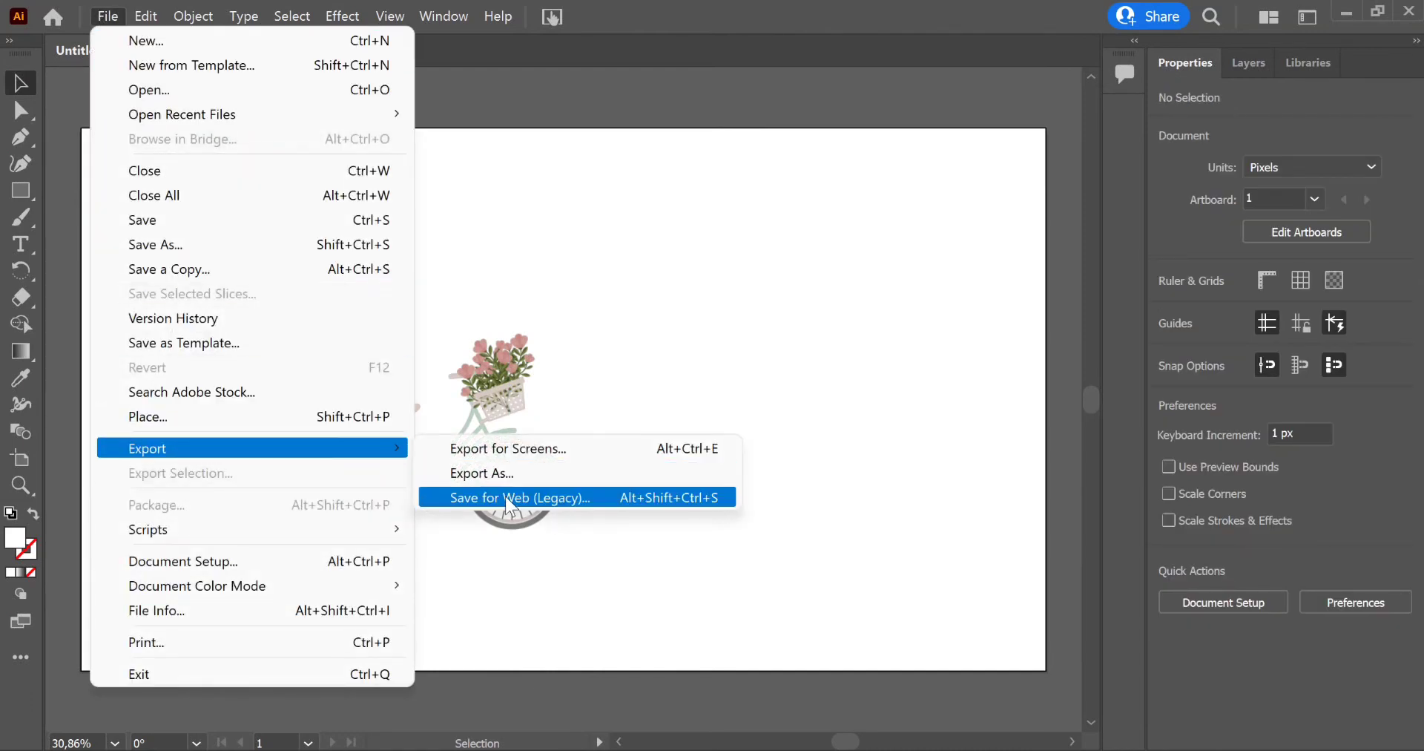
Step: Save for web as a transparent 1920×1080 PNG-24, then open 28.psd in Photoshop
left_click(506, 494)
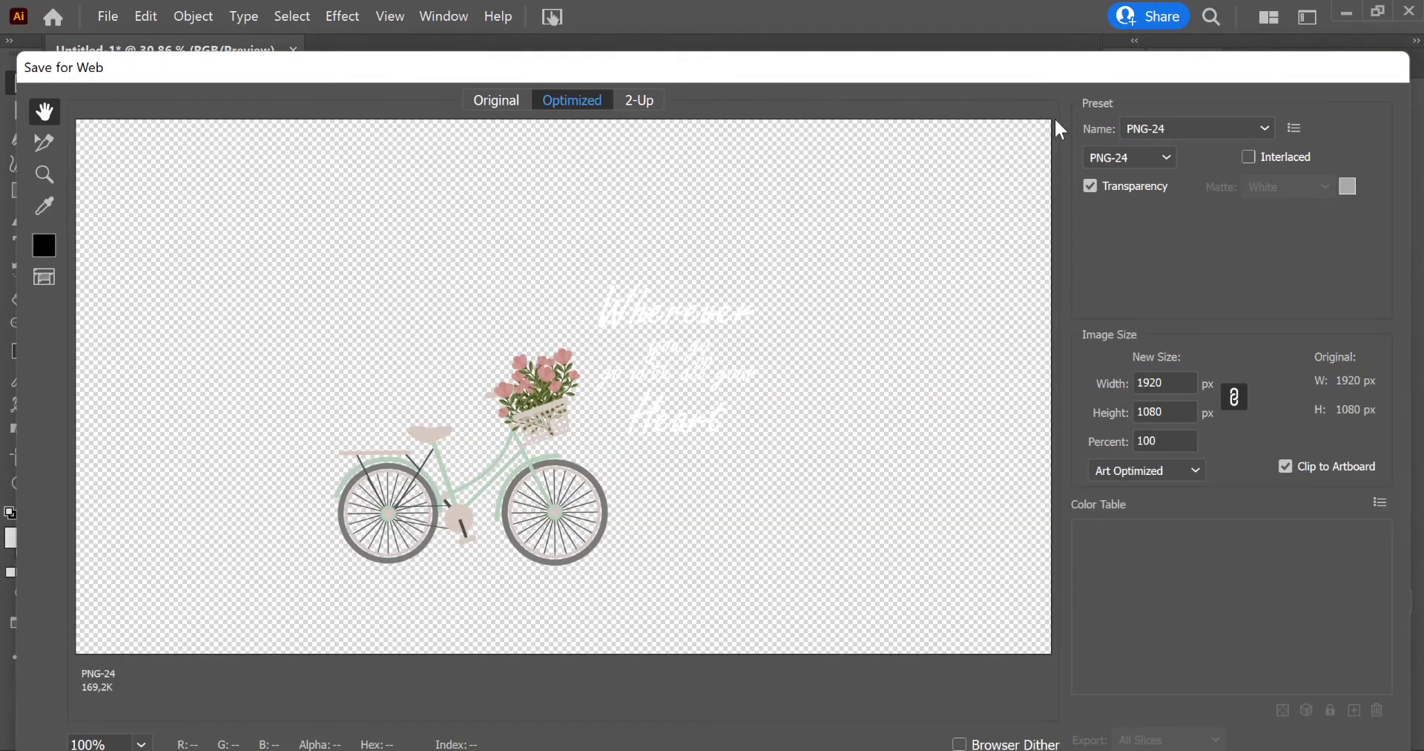
left_click(1216, 129)
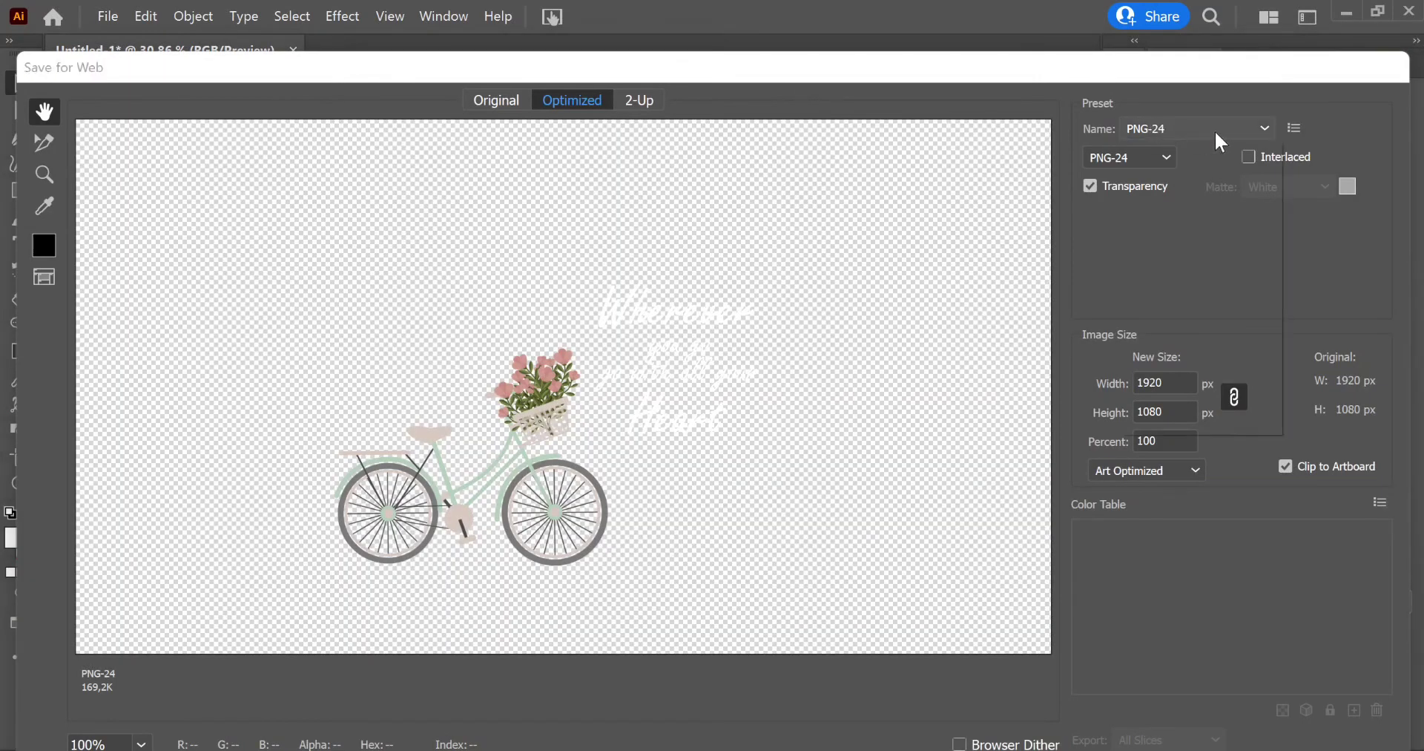
left_click(1180, 401)
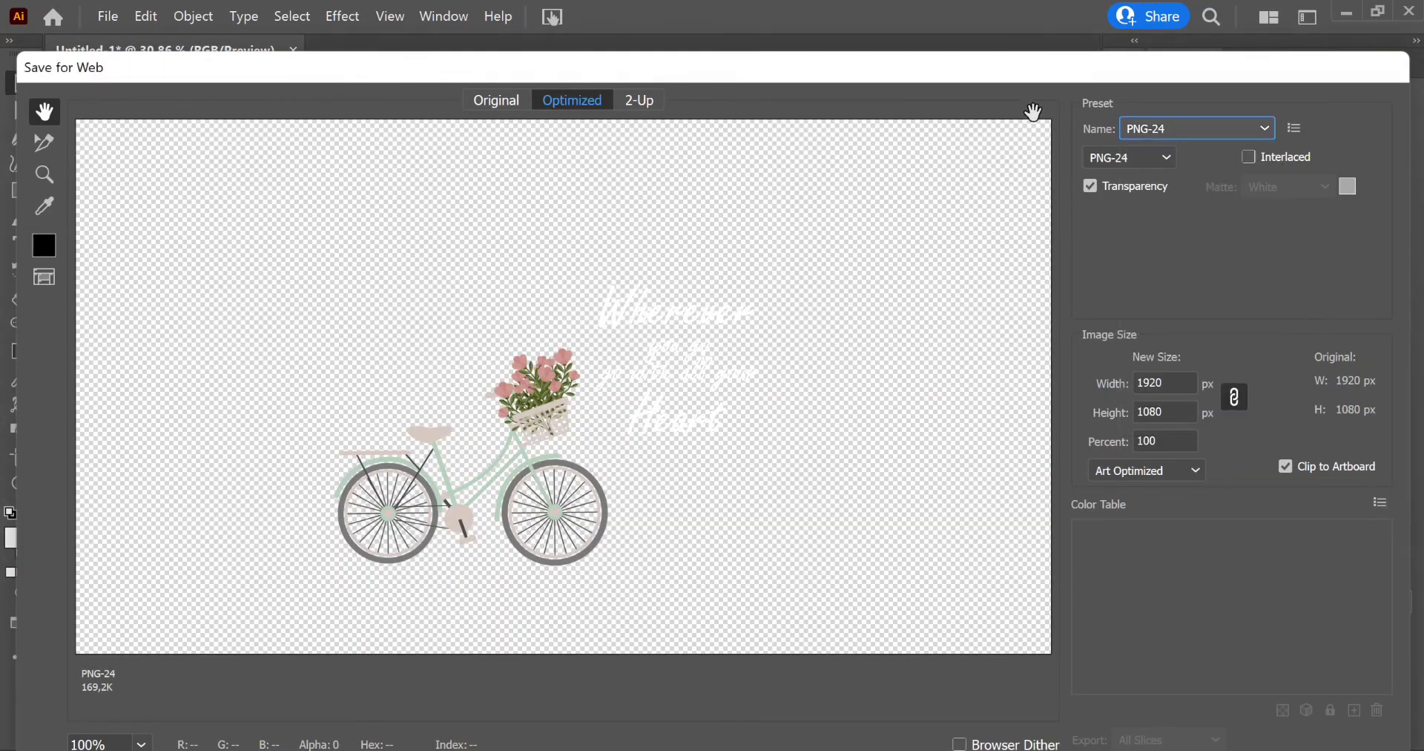
left_click_drag(1006, 73, 978, 23)
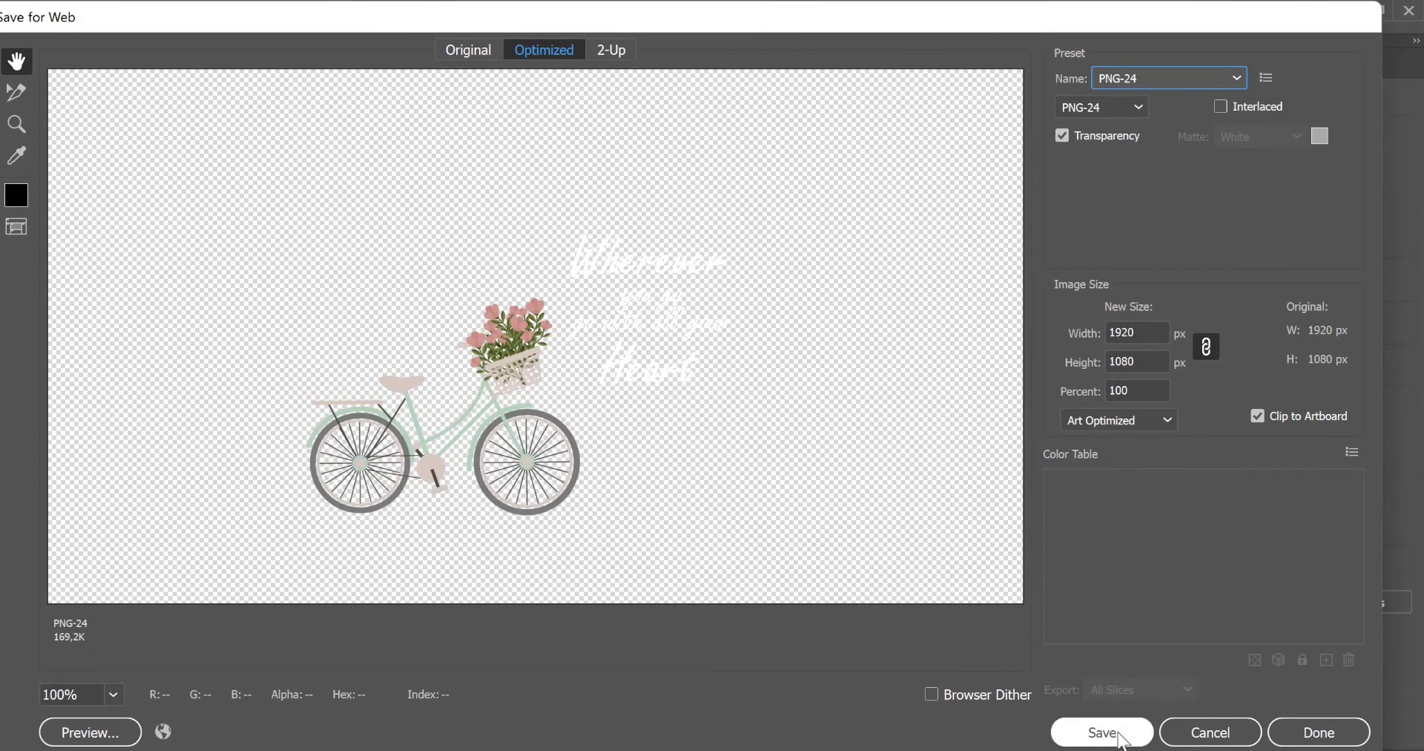
left_click(1090, 733)
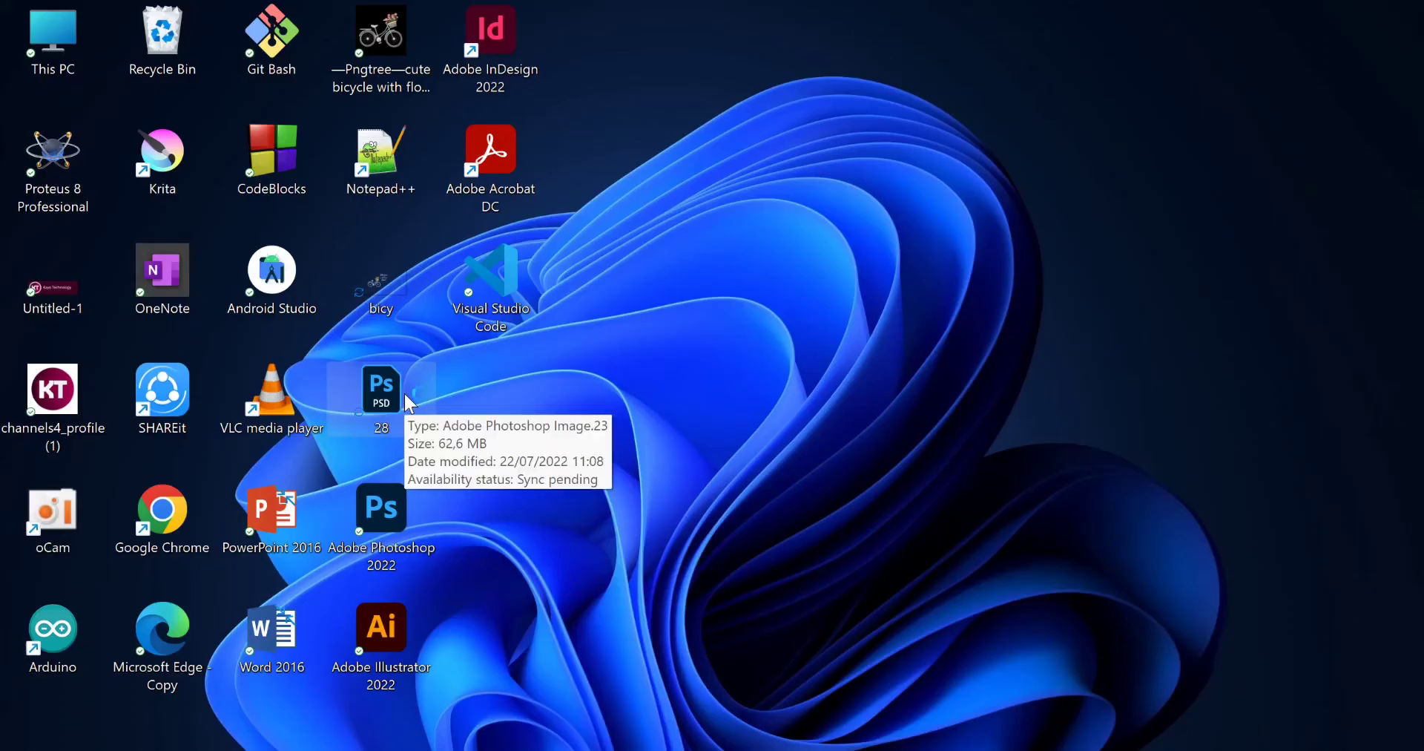
double_click(405, 395)
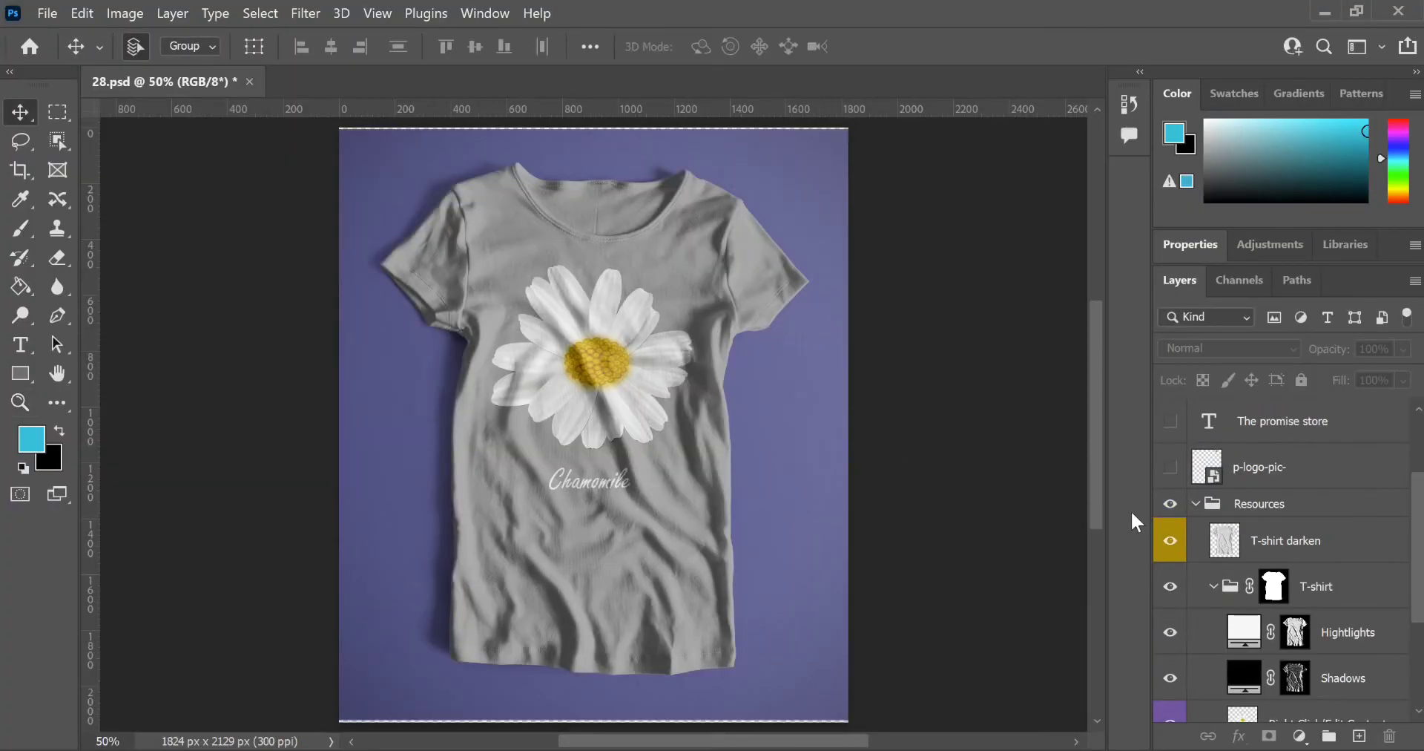
Step: Set the T-shirt color fill layer to near-black #171717
scroll(1176, 549, "down", 2)
scroll(1184, 586, "down", 3)
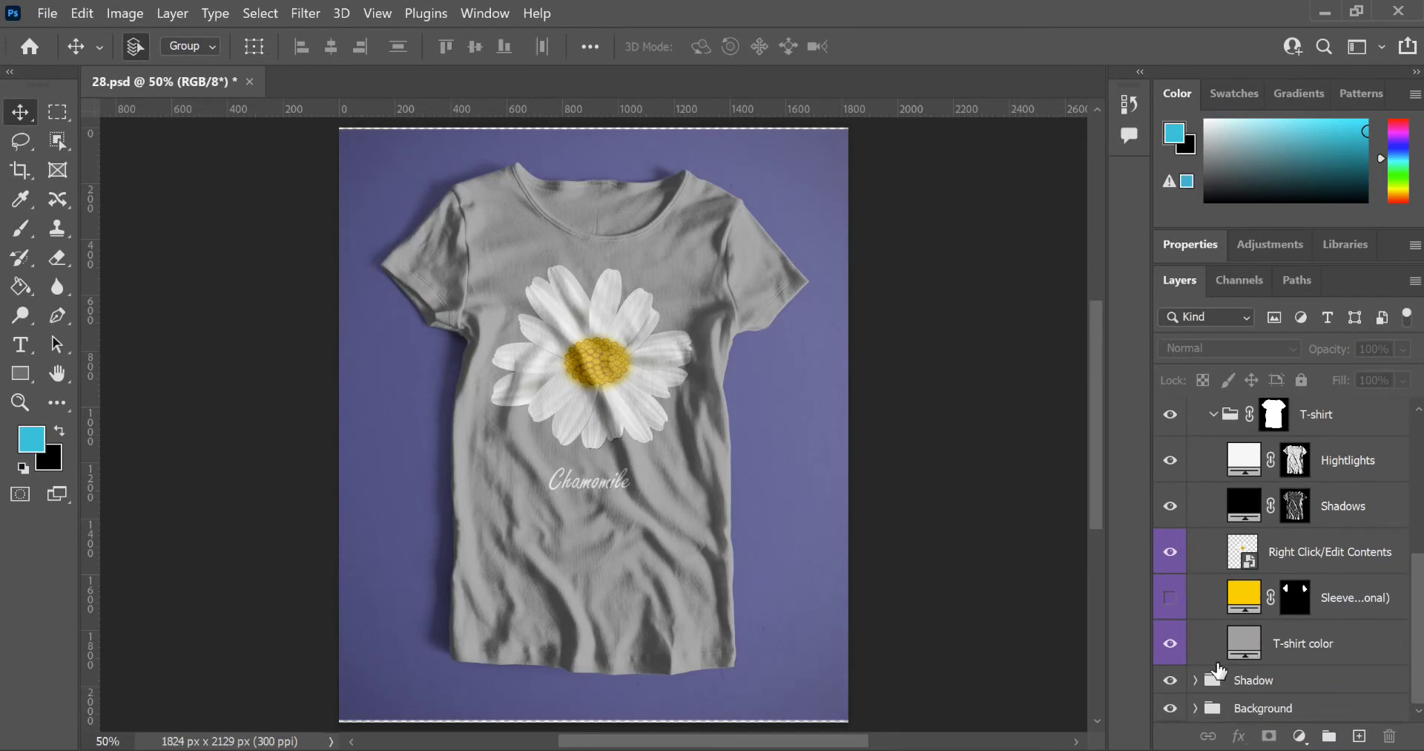
double_click(1235, 651)
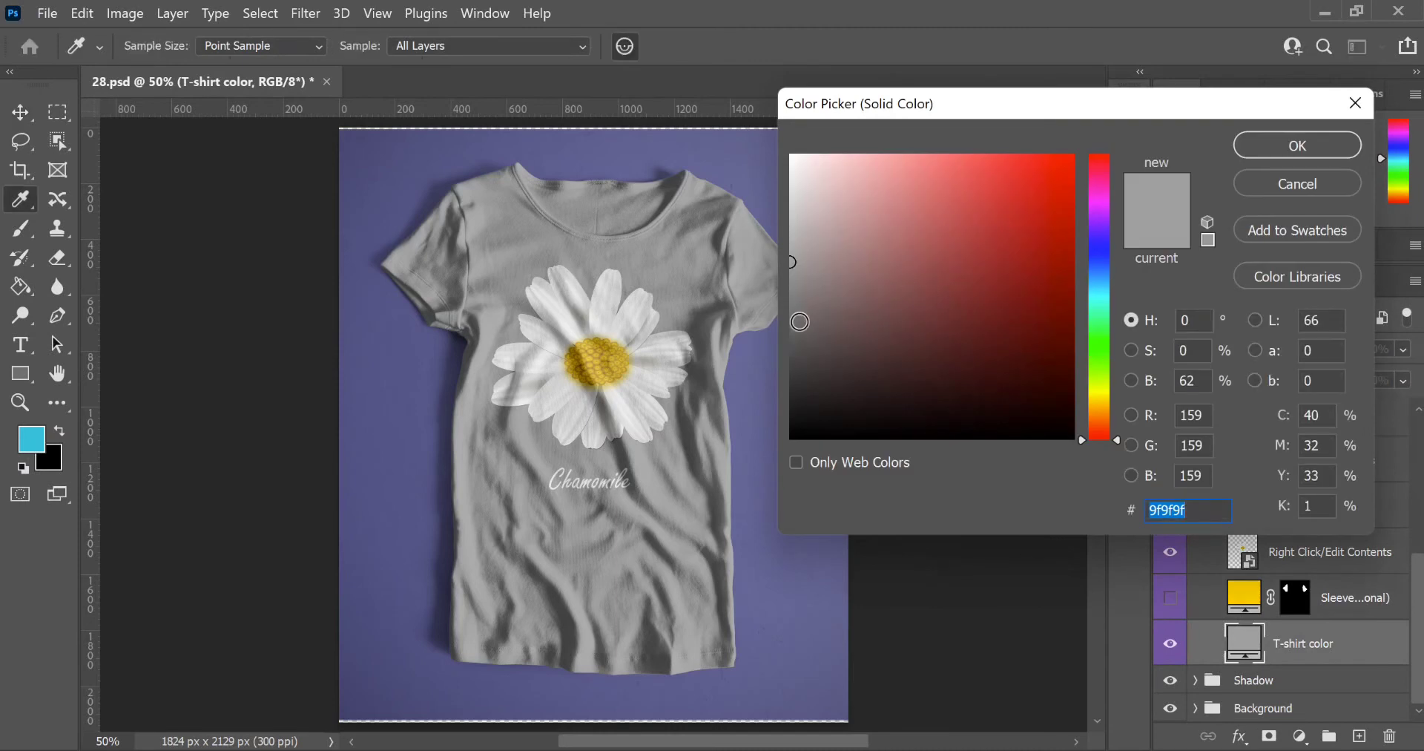
mouse_move(799, 320)
left_mouse_down()
mouse_move(808, 403)
mouse_move(791, 413)
left_mouse_up()
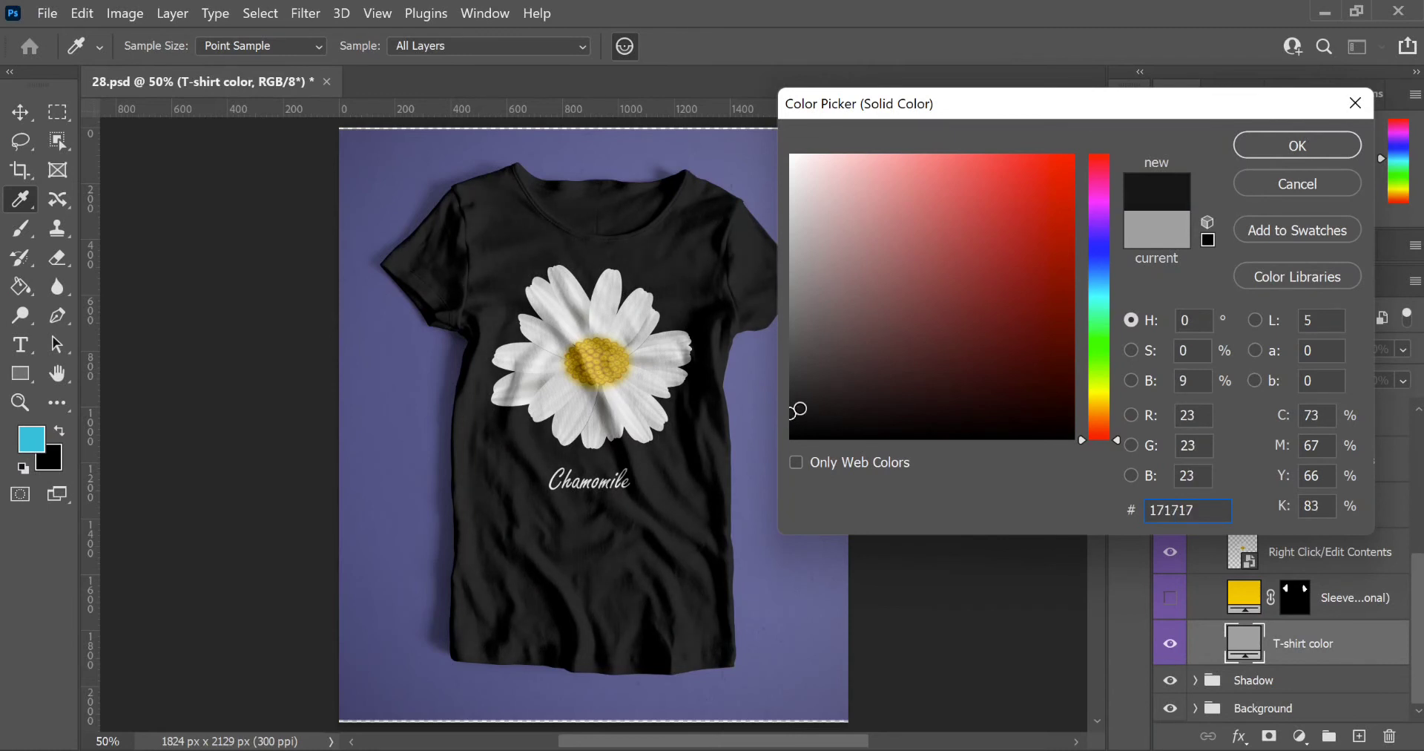
left_click(1265, 160)
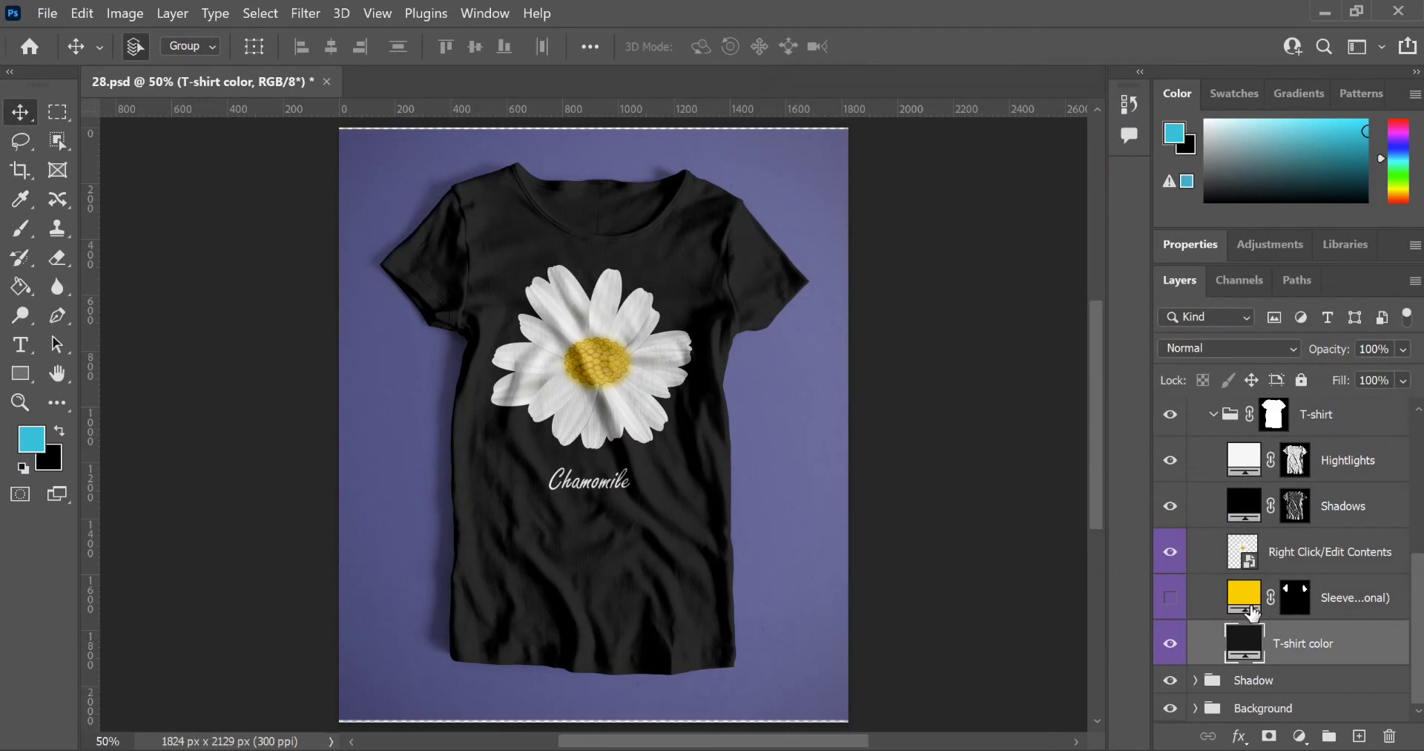
Step: Open the mockup's print design smart object for editing
scroll(1270, 660, "up", 2)
scroll(1273, 670, "up", 1)
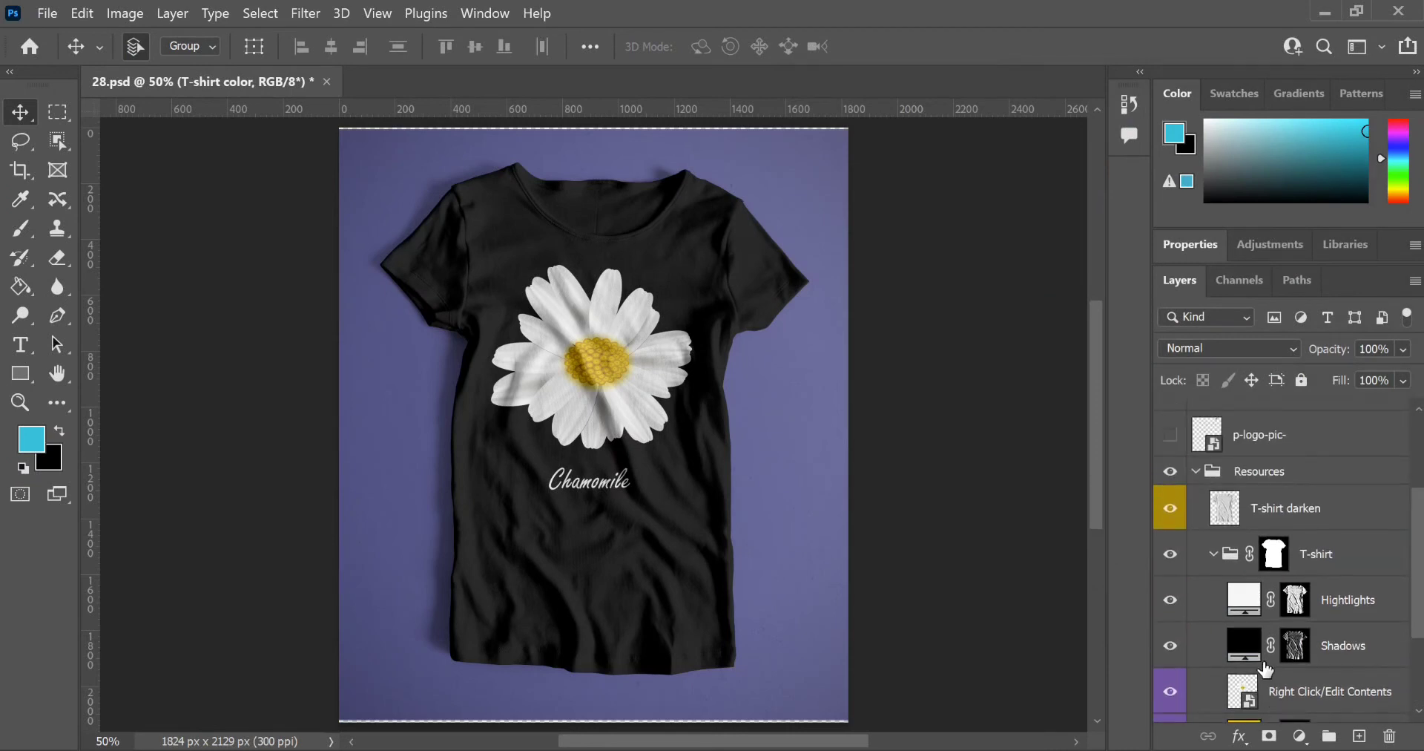
scroll(1272, 653, "down", 1)
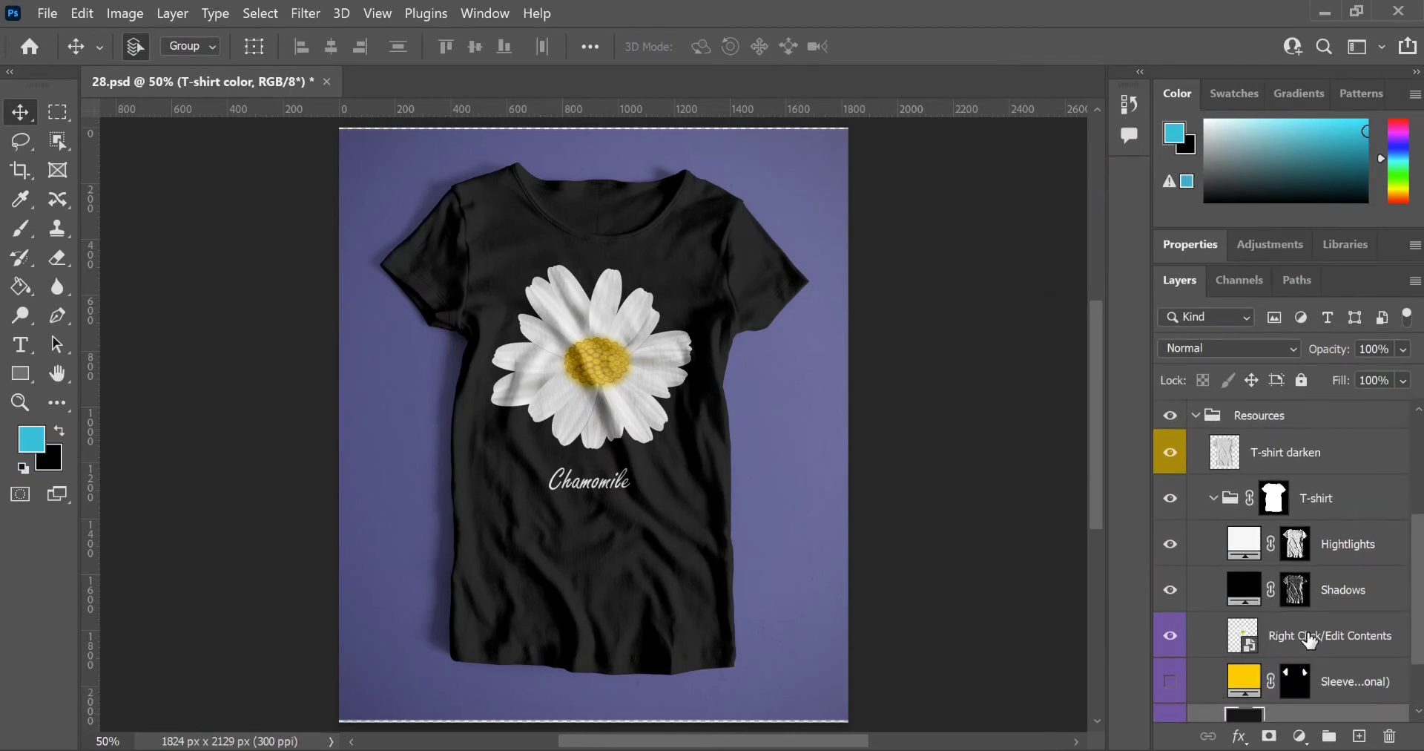
scroll(1310, 641, "down", 1)
left_click(1171, 616)
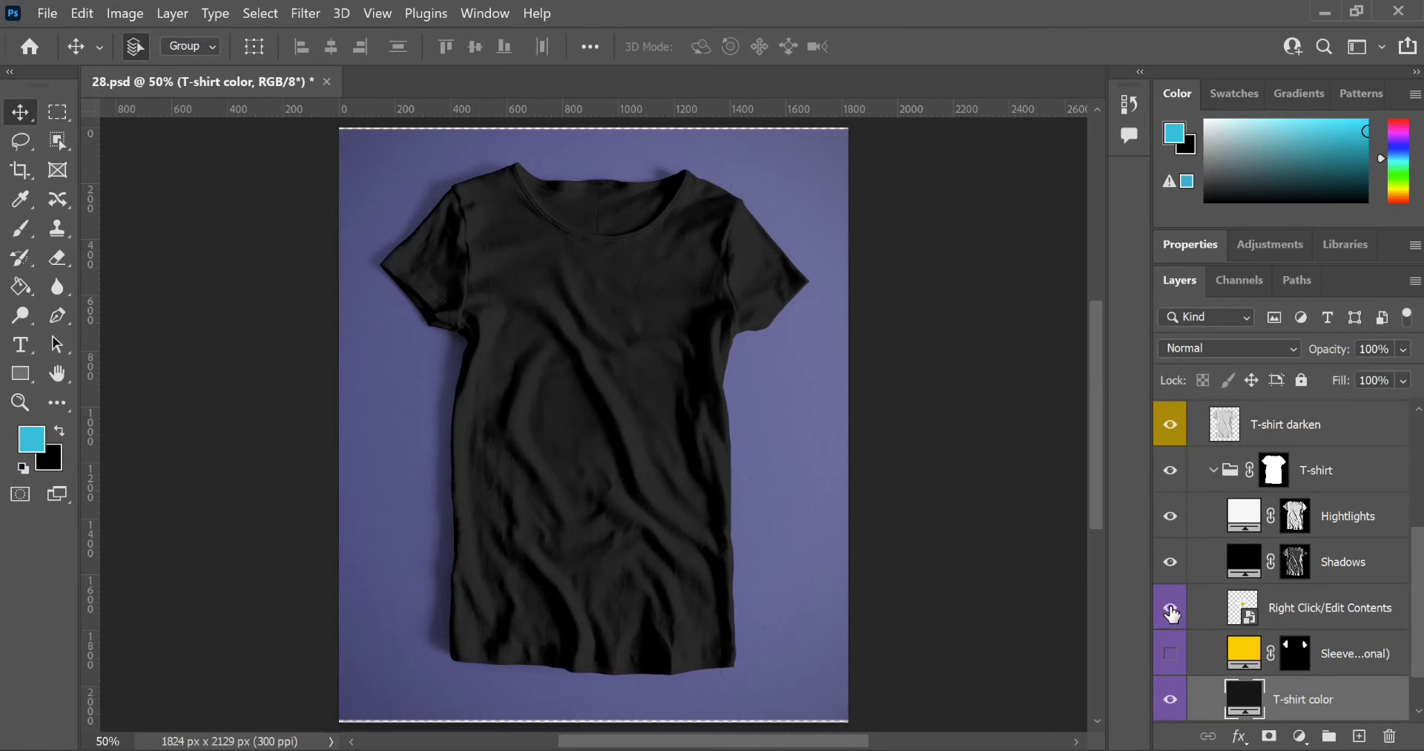
double_click(1249, 620)
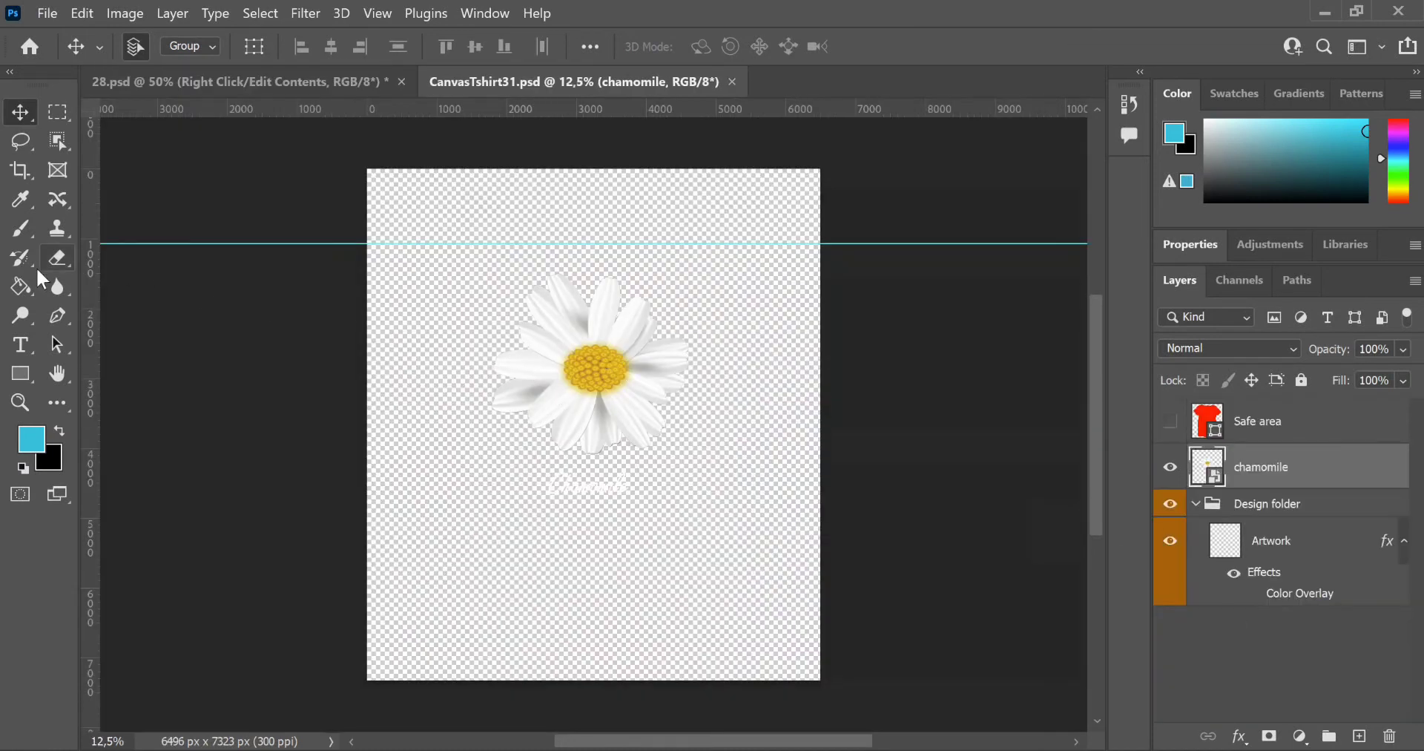
Step: Rasterize chamomile, erase the daisy and its caption, and show the safe-area overlay
left_click(51, 259)
left_click(852, 359)
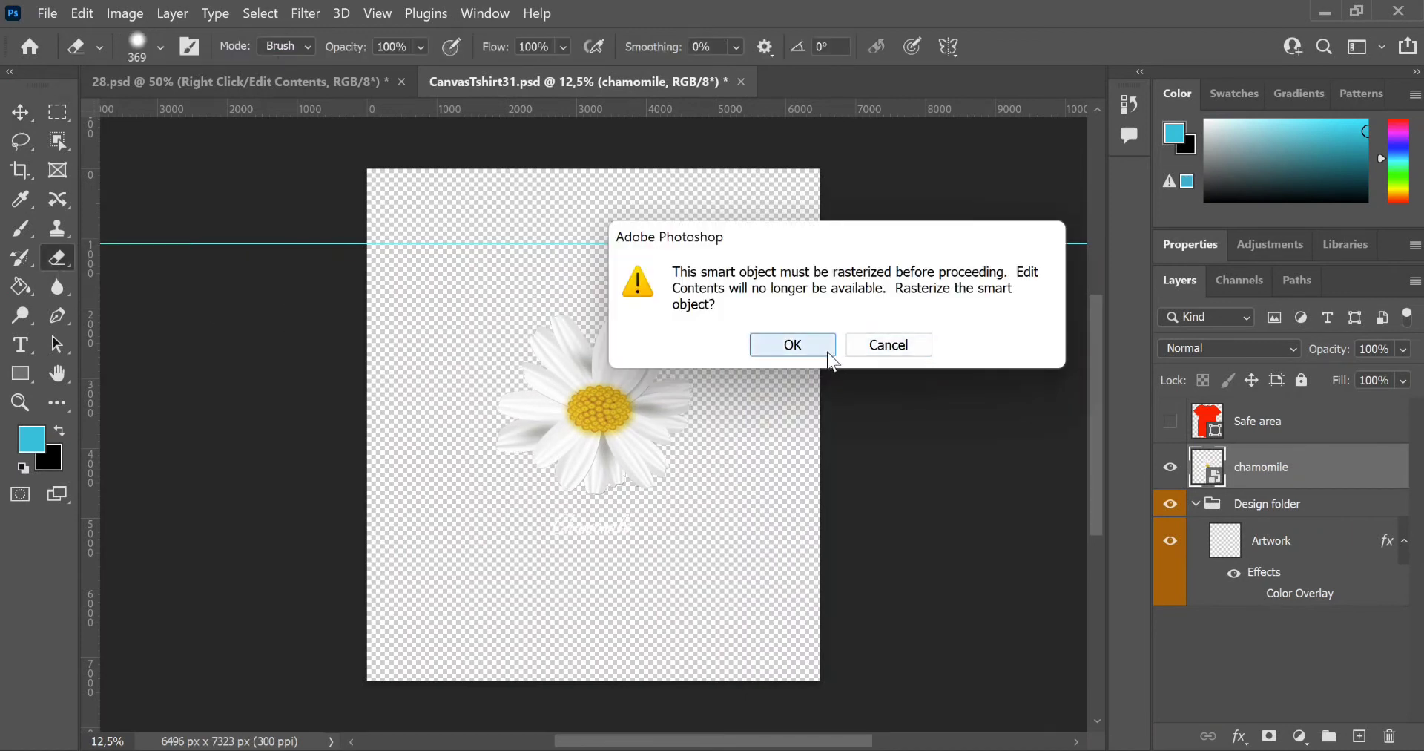
left_click(828, 348)
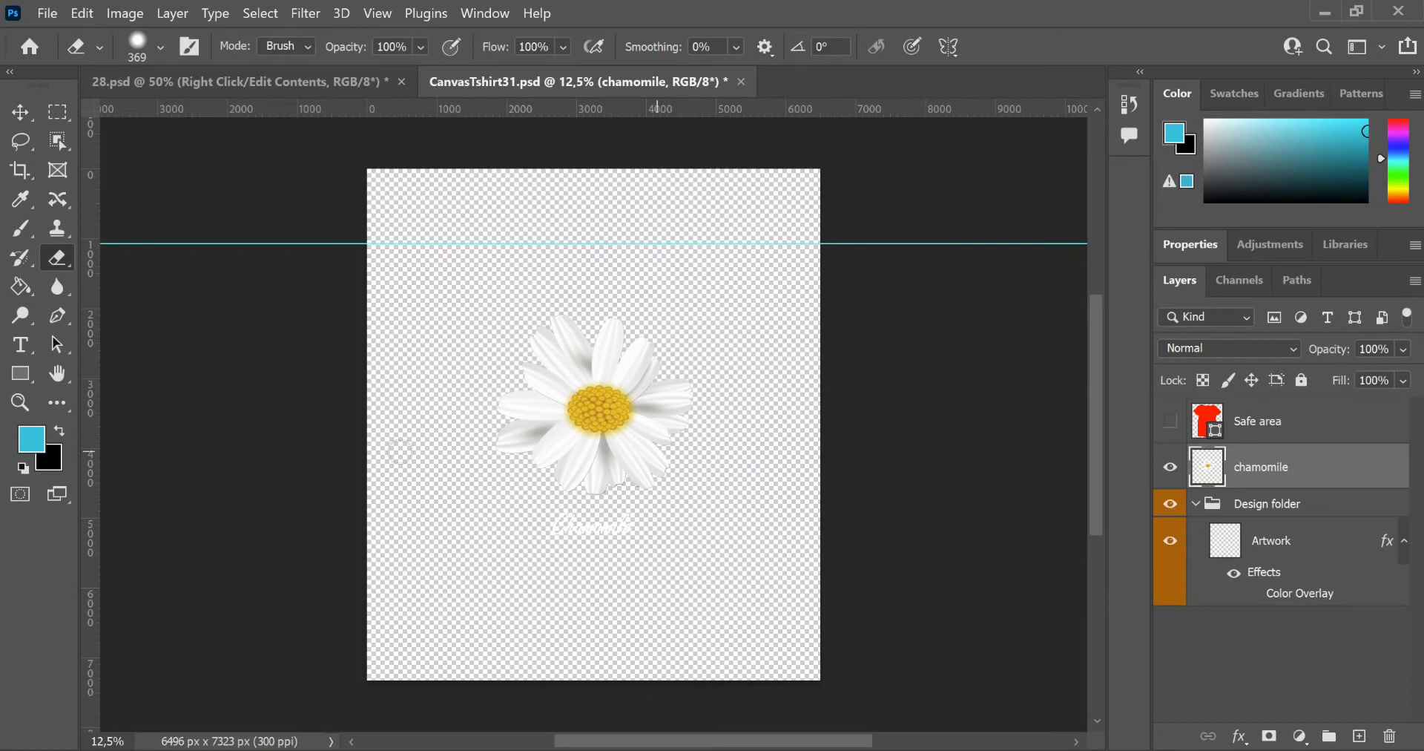
mouse_move(620, 512)
left_mouse_down()
mouse_move(653, 431)
mouse_move(579, 460)
mouse_move(585, 412)
mouse_move(616, 430)
mouse_move(593, 434)
mouse_move(564, 401)
mouse_move(683, 324)
mouse_move(519, 388)
left_mouse_up()
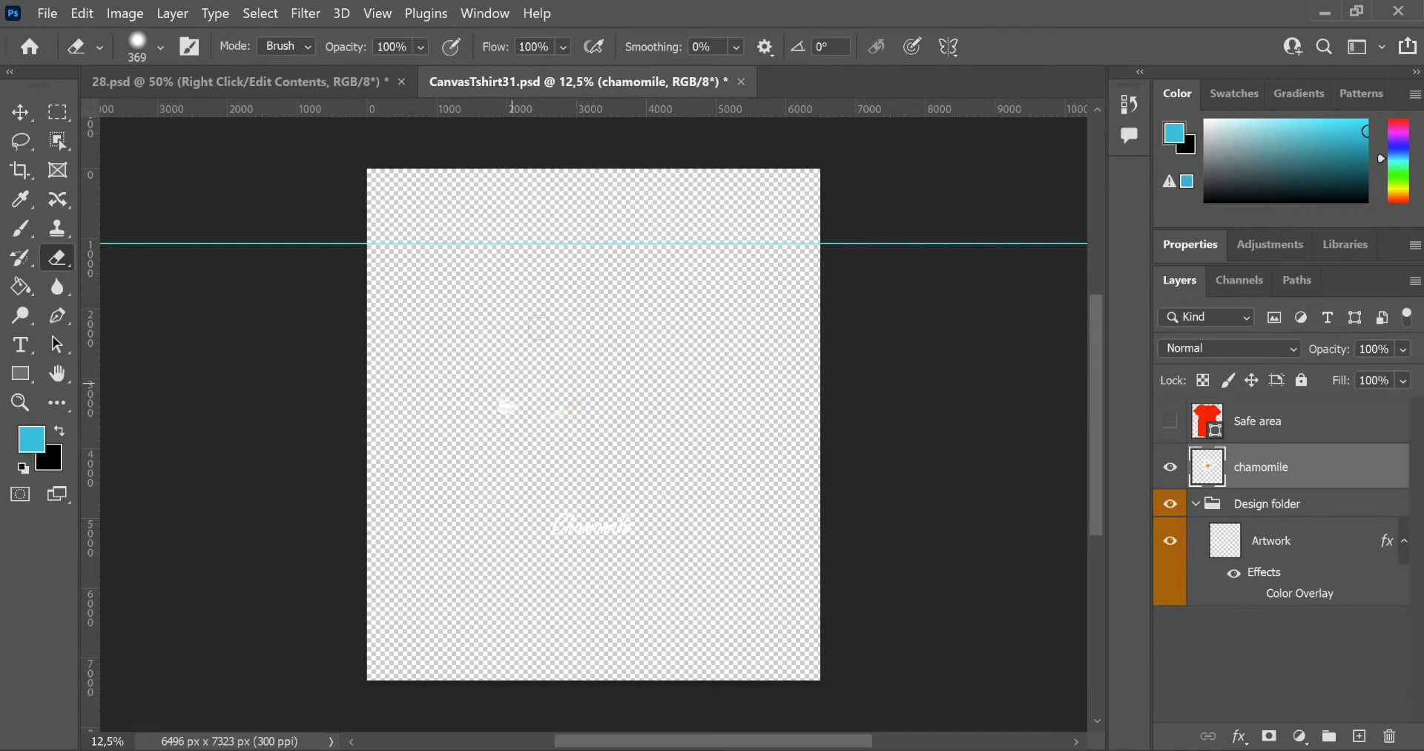
left_click_drag(650, 518, 566, 540)
left_click(1172, 423)
Step: Drag the bicy image from the desktop onto the design canvas
double_click(1058, 24)
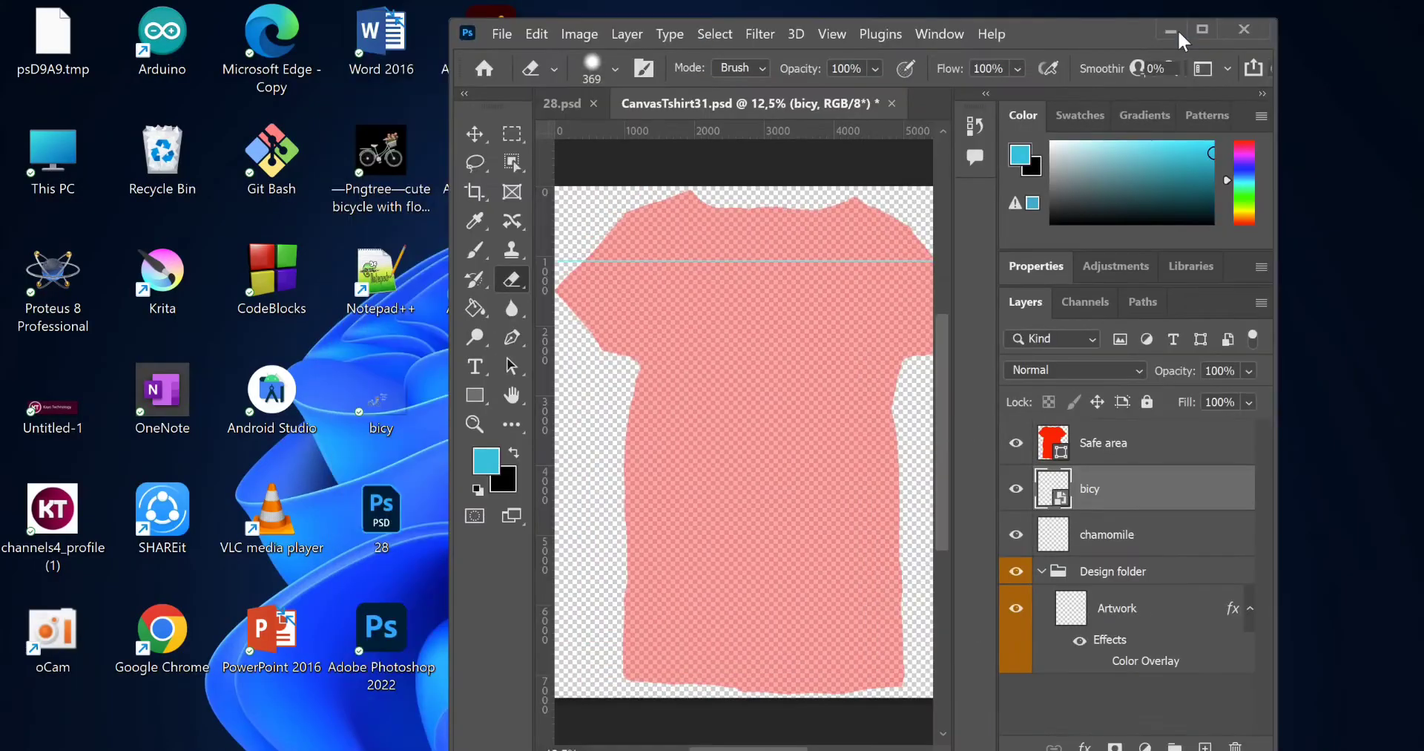
left_click_drag(1112, 28, 1199, 12)
left_click_drag(381, 404, 820, 445)
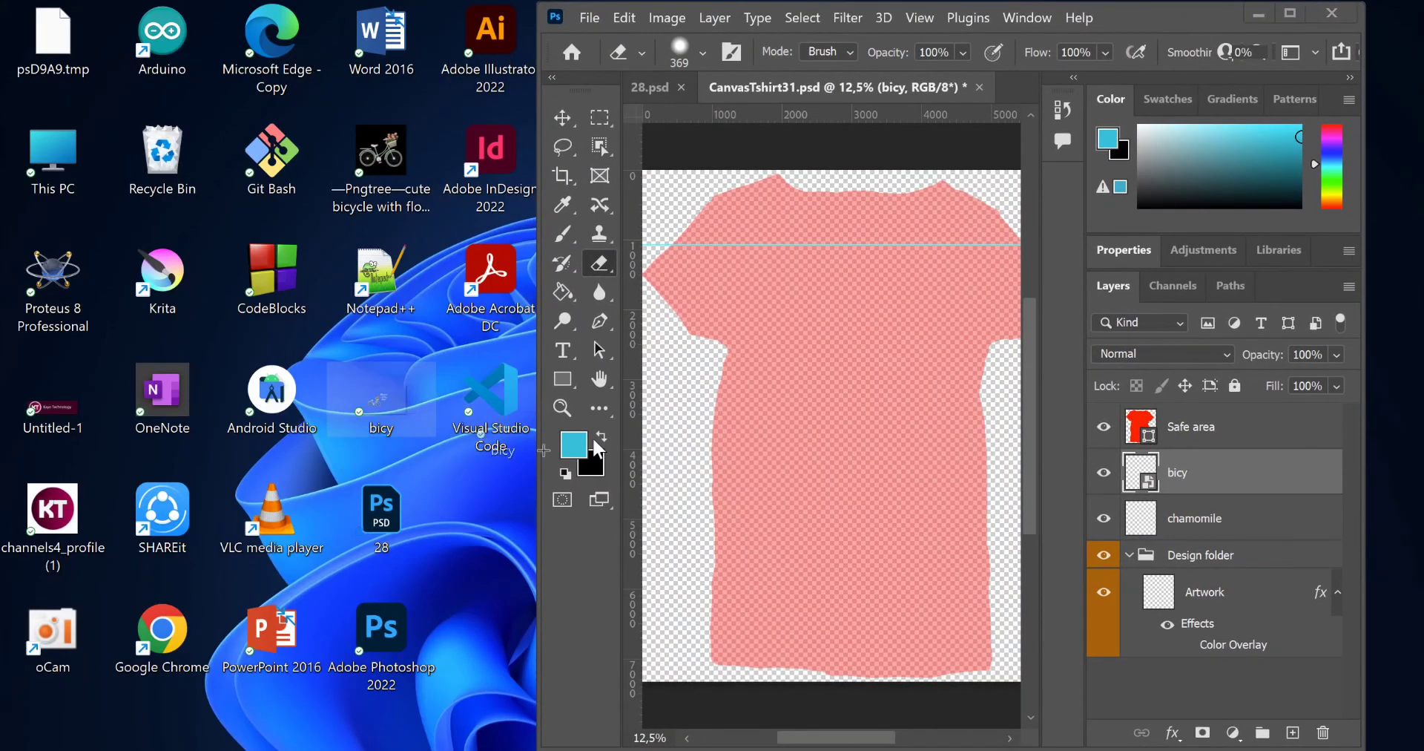
left_click(1294, 13)
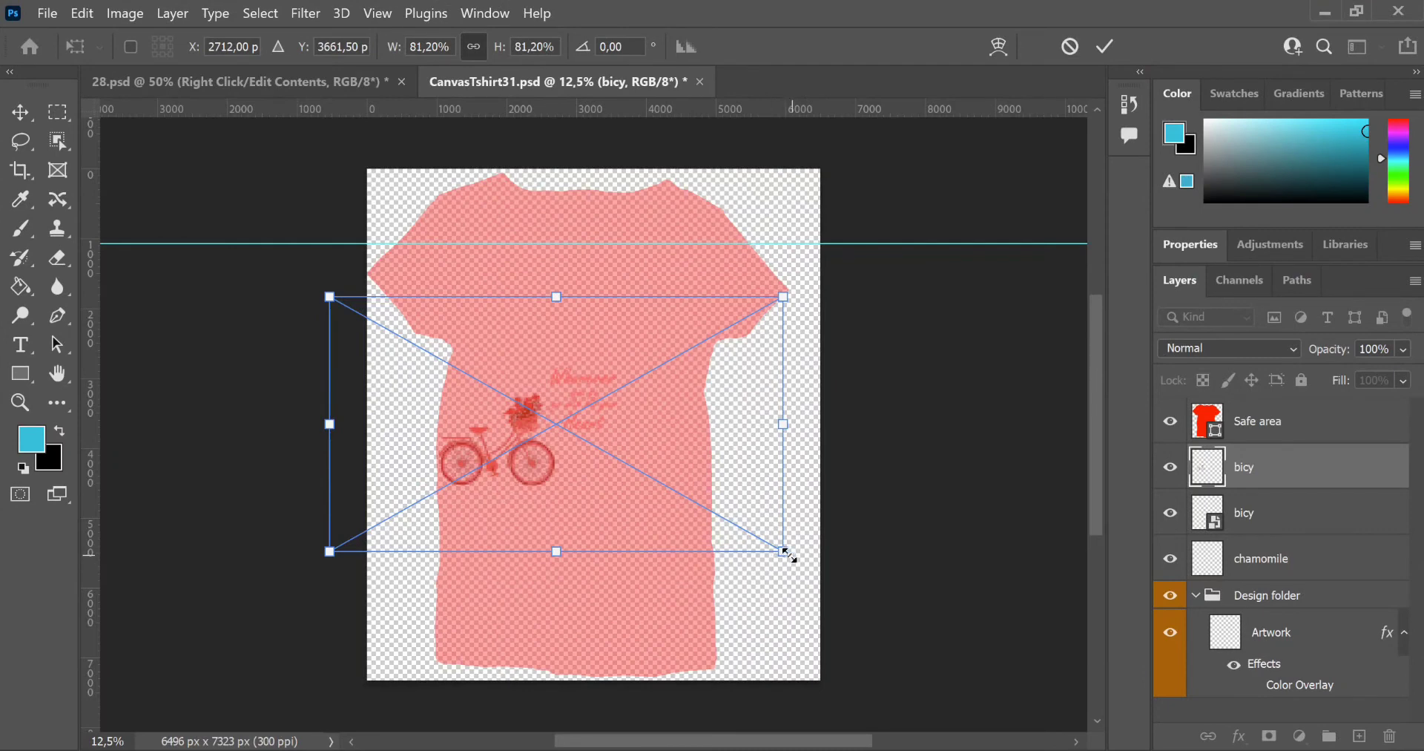
Step: Scale the bicycle artwork to about 109% and centre it on the chest below the collar
left_click_drag(783, 551, 845, 618)
mouse_move(502, 471)
left_mouse_down()
mouse_move(578, 444)
mouse_move(567, 408)
left_mouse_up()
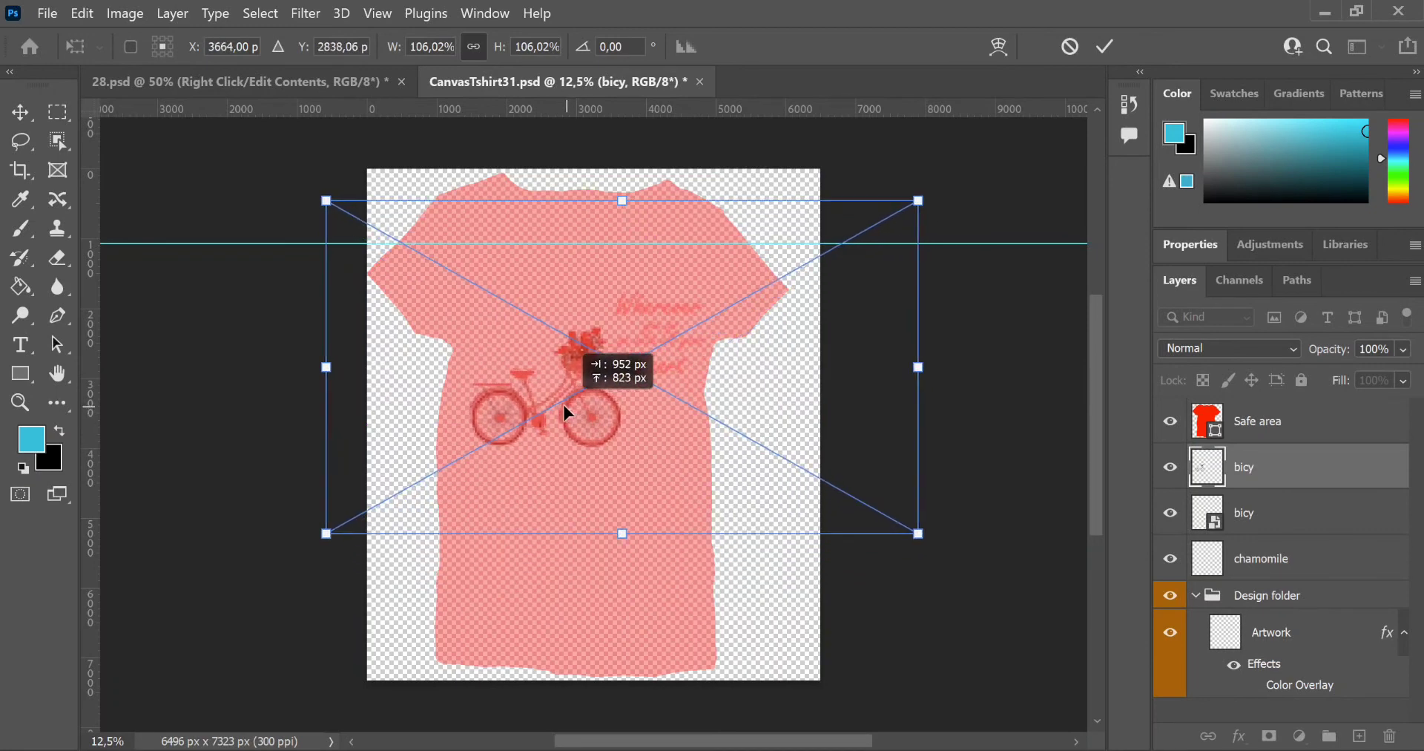
left_click_drag(567, 407, 563, 404)
left_click_drag(916, 531, 943, 547)
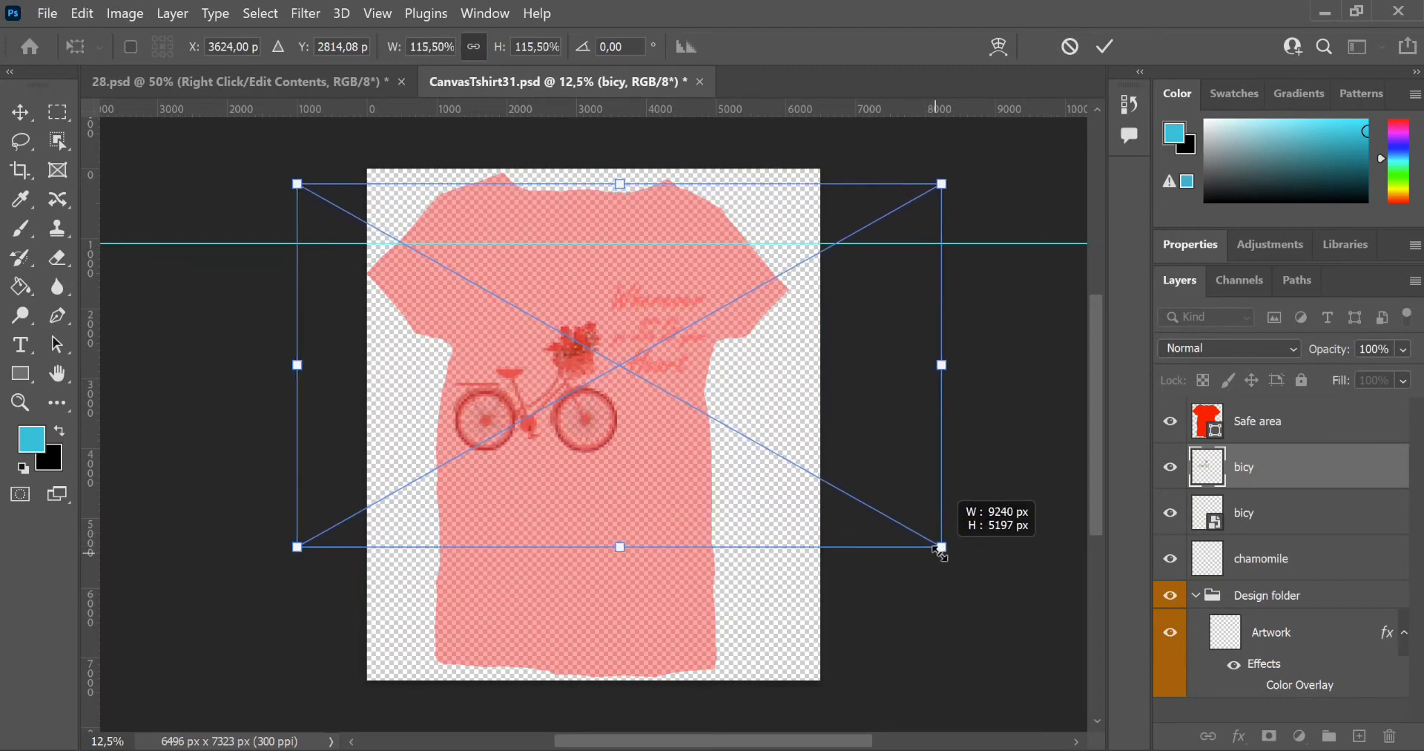
left_click_drag(549, 418, 560, 412)
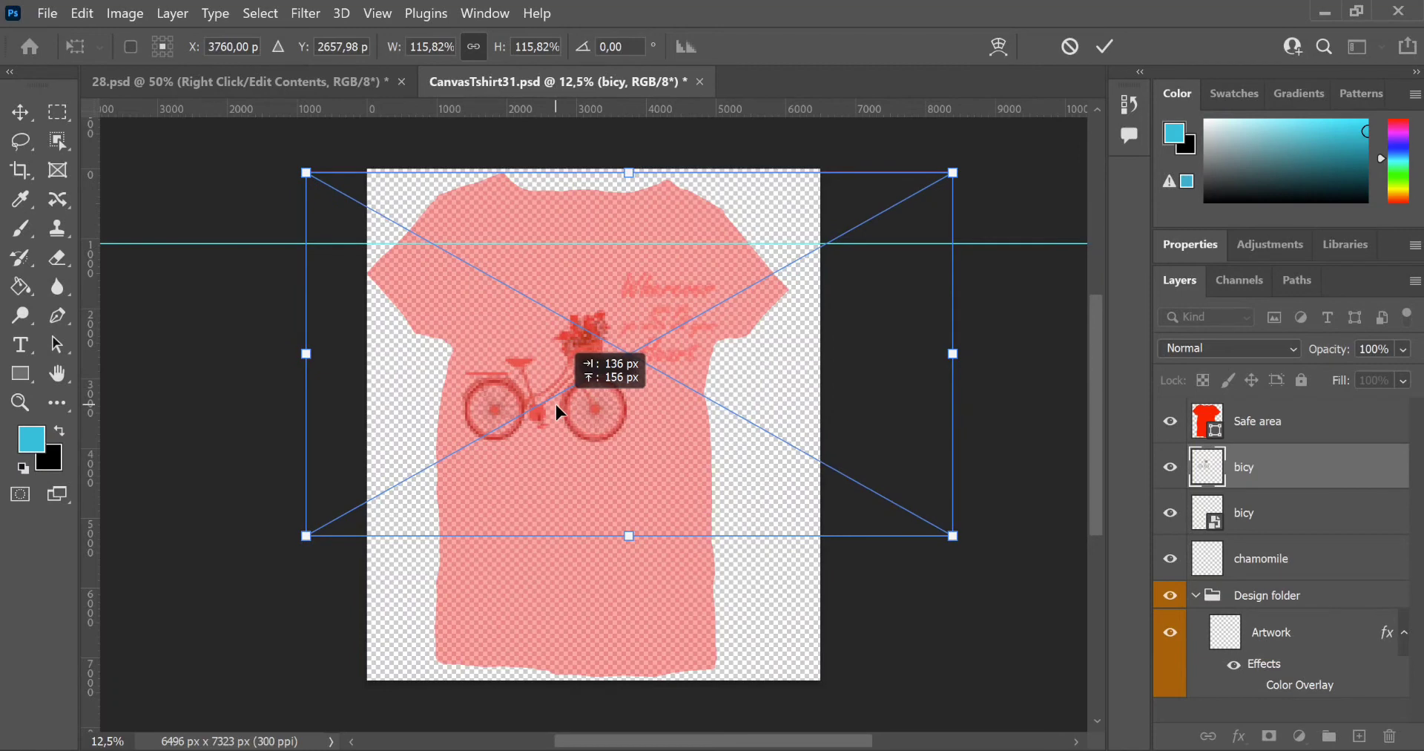
left_click_drag(556, 405, 553, 397)
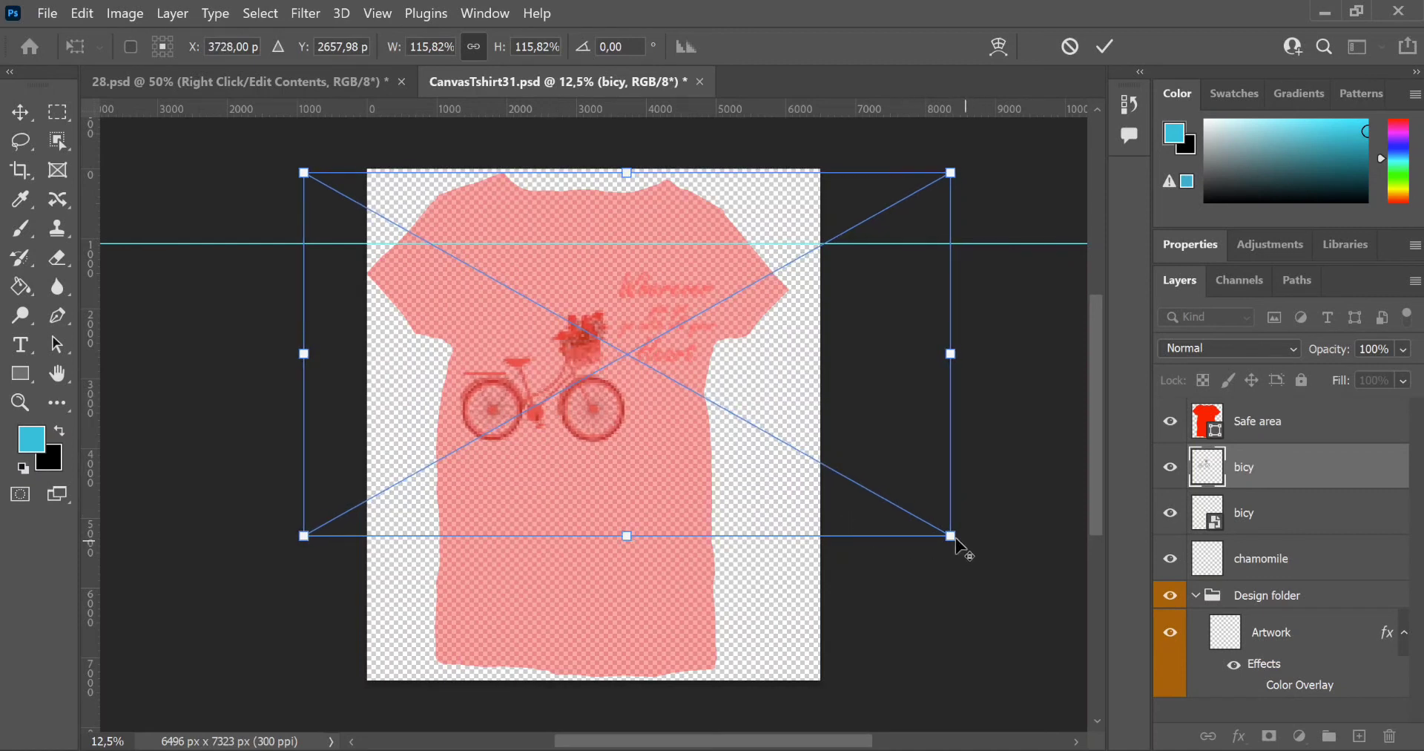
left_click_drag(956, 541, 933, 526)
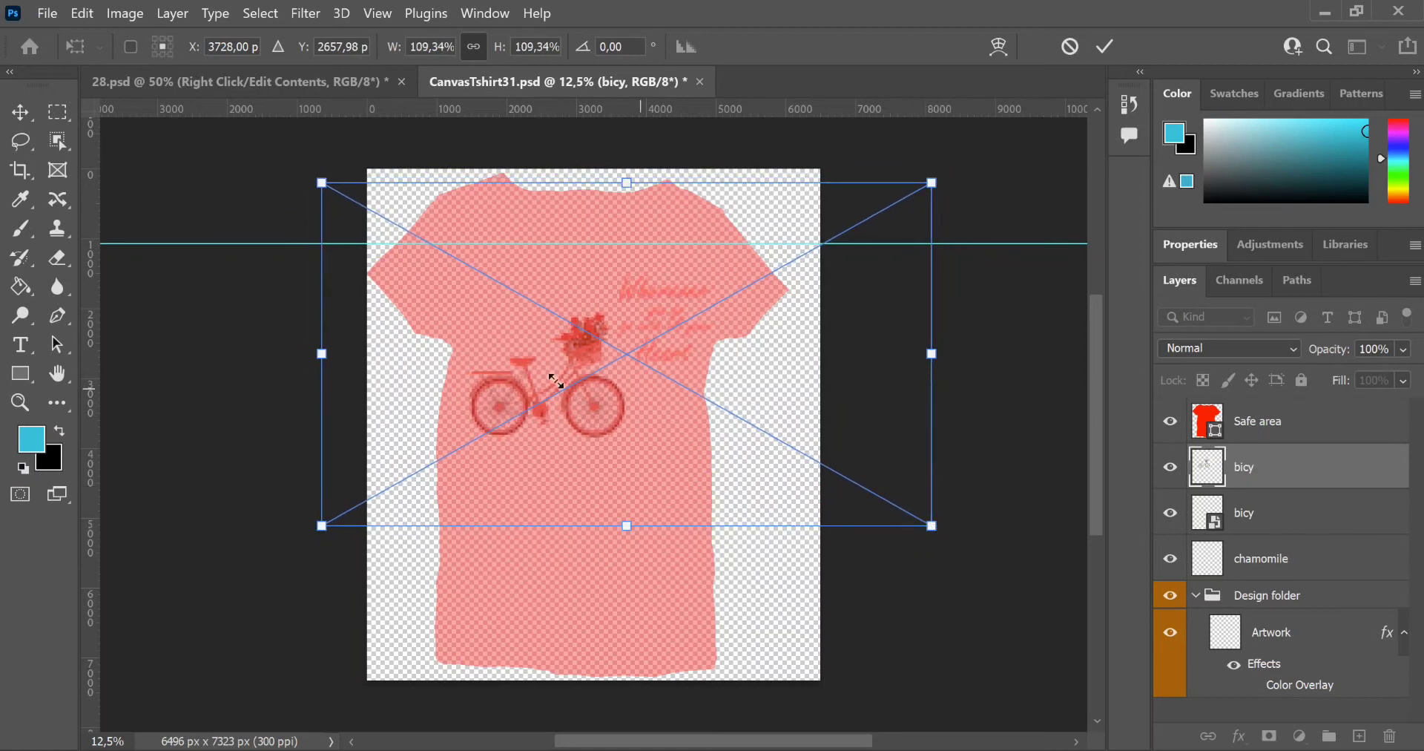
left_click_drag(555, 387, 562, 379)
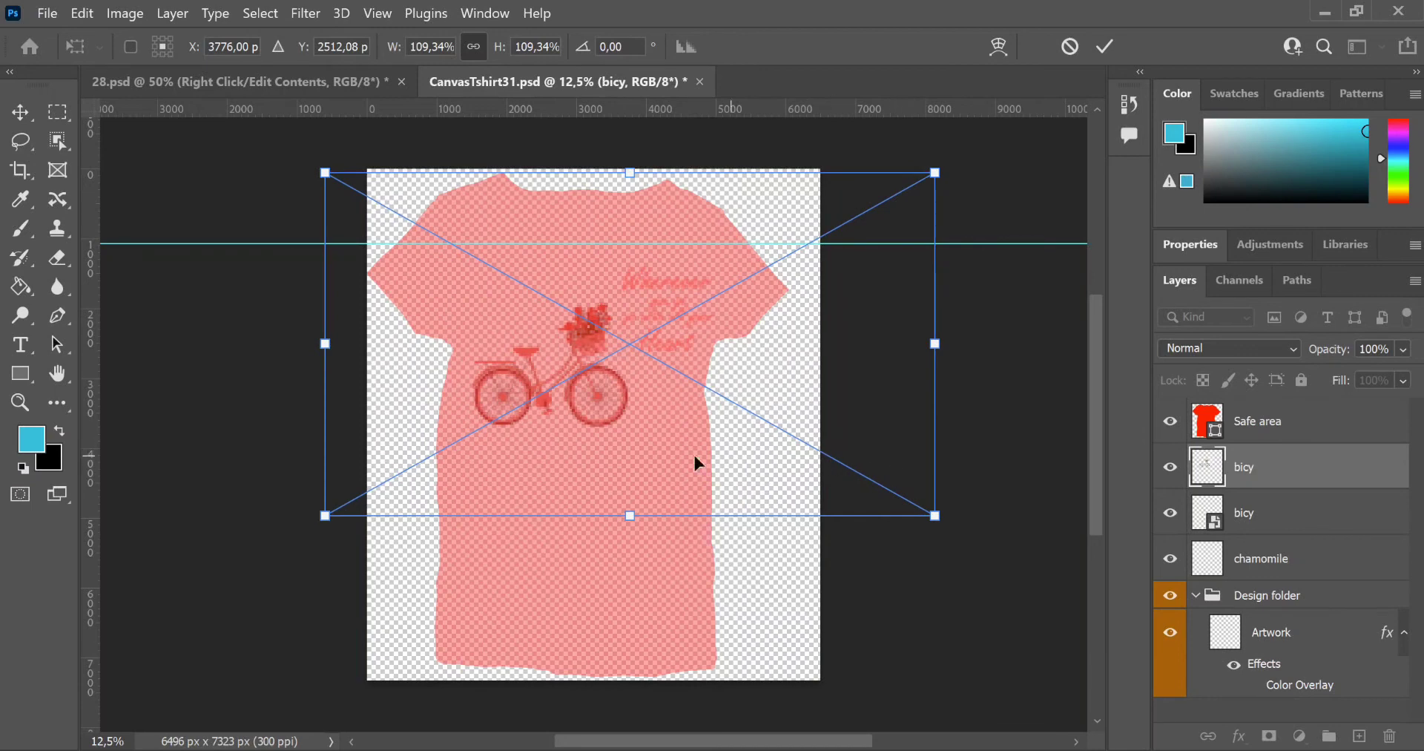
Step: Commit the transform, hide the safe-area overlay, and save the design with Ctrl+S
key("Return")
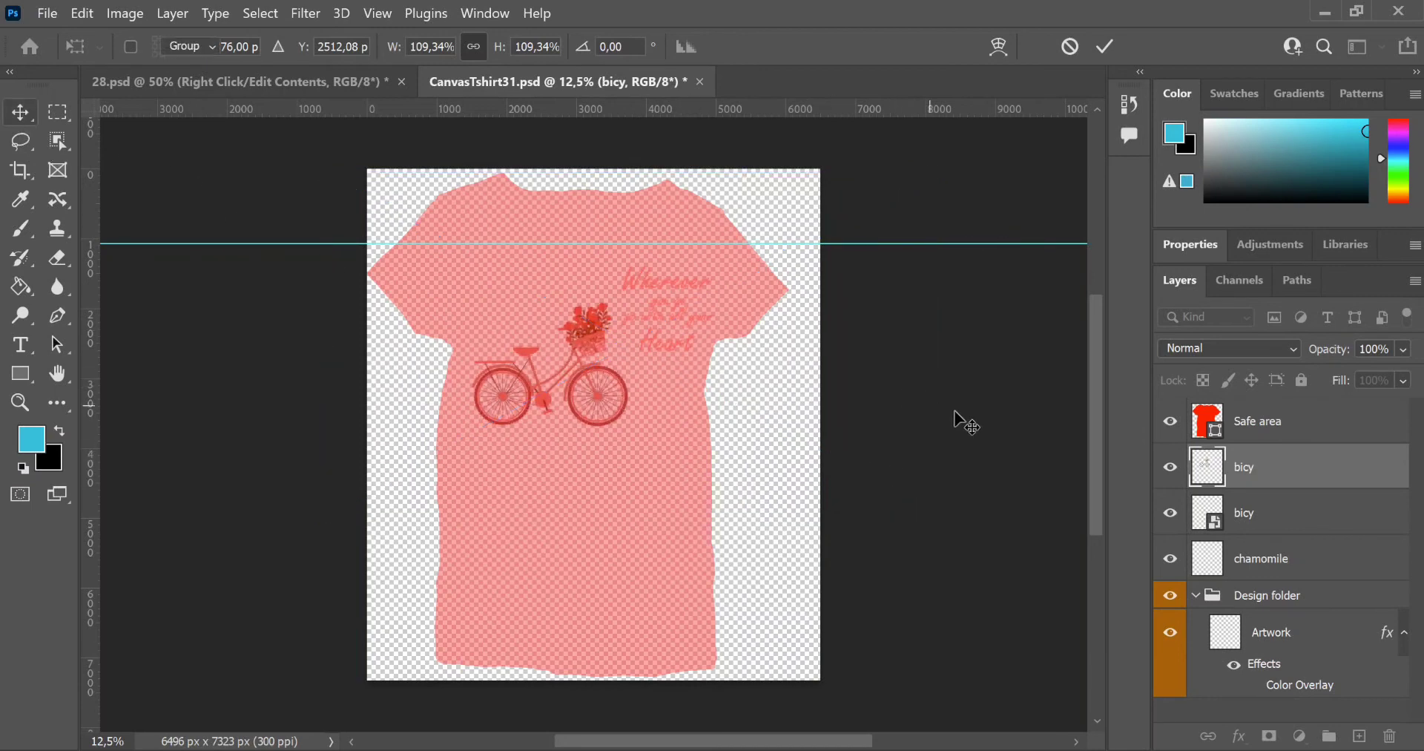
left_click(1170, 422)
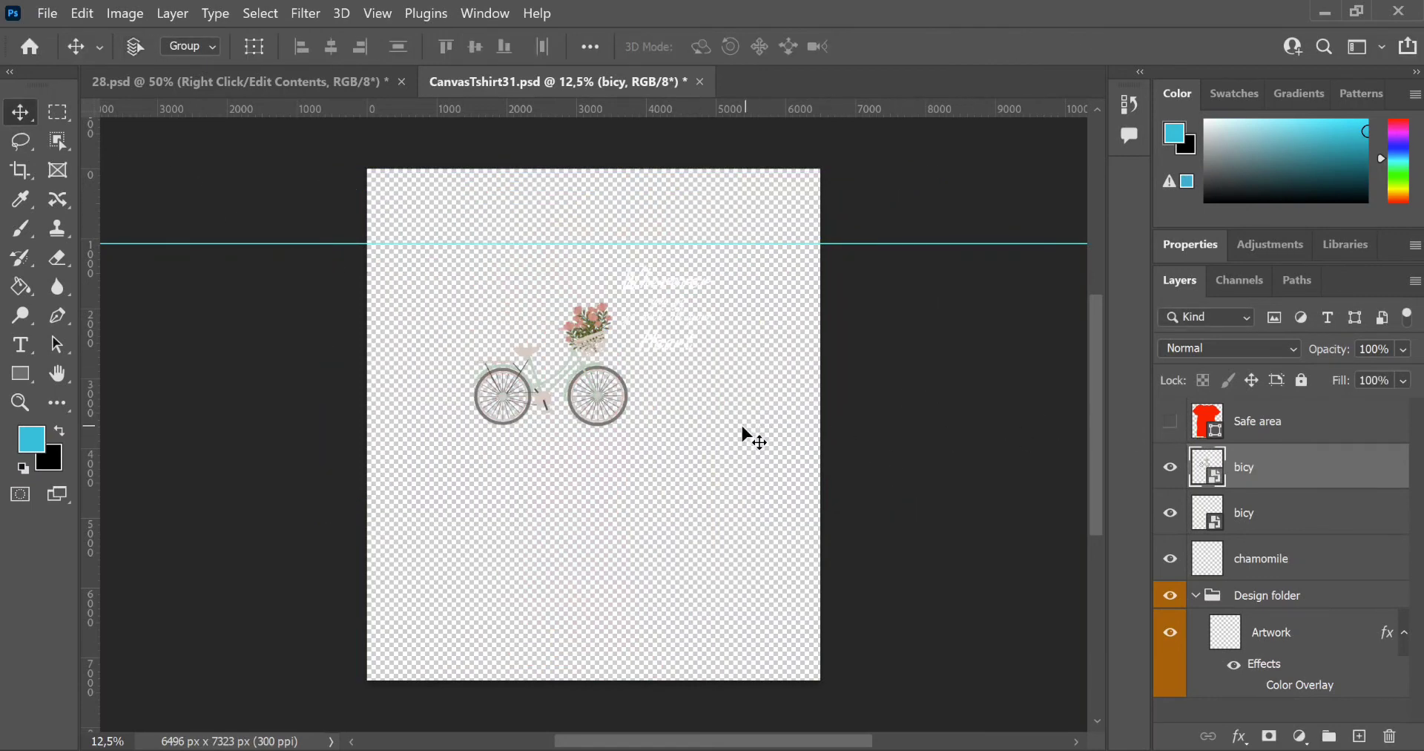
key("ctrl+s")
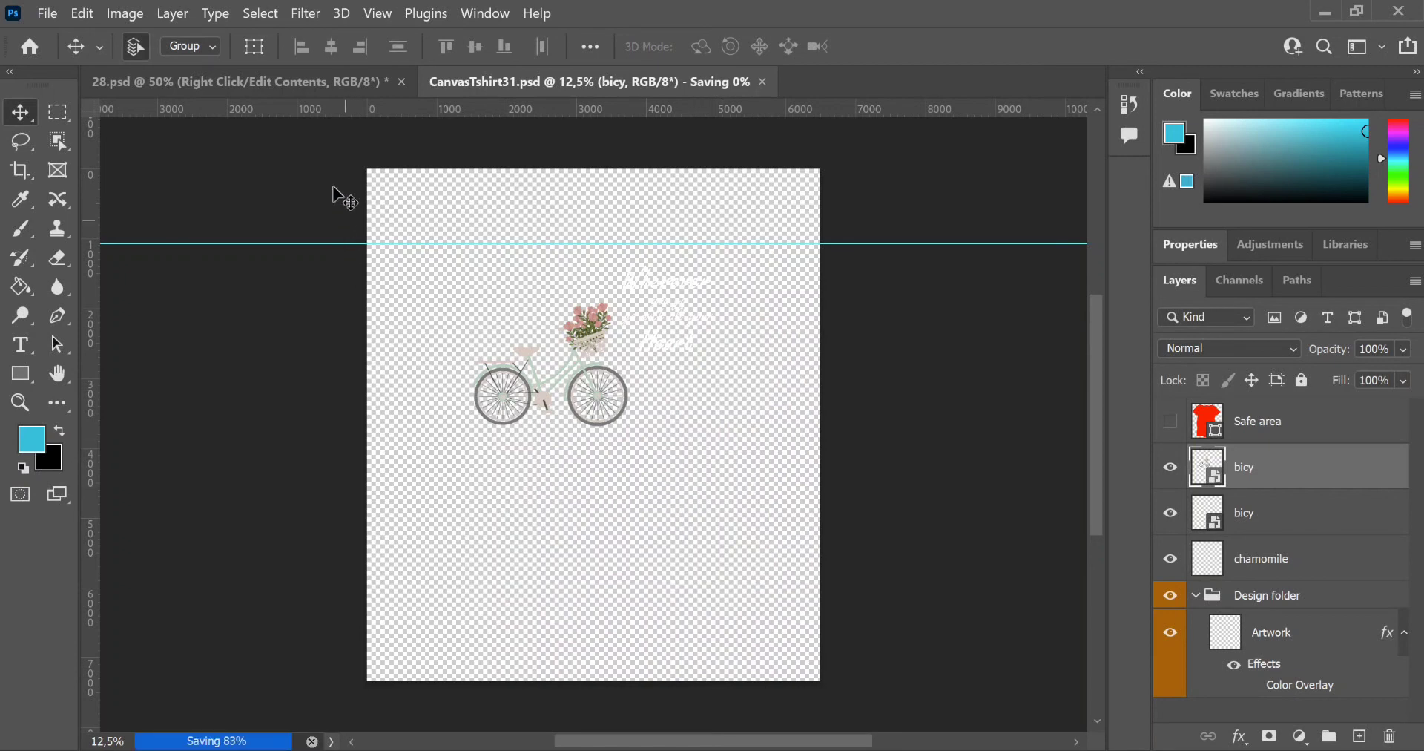
Step: Switch to the 28.psd mockup to view the bicycle on the black T-shirt
left_click(307, 81)
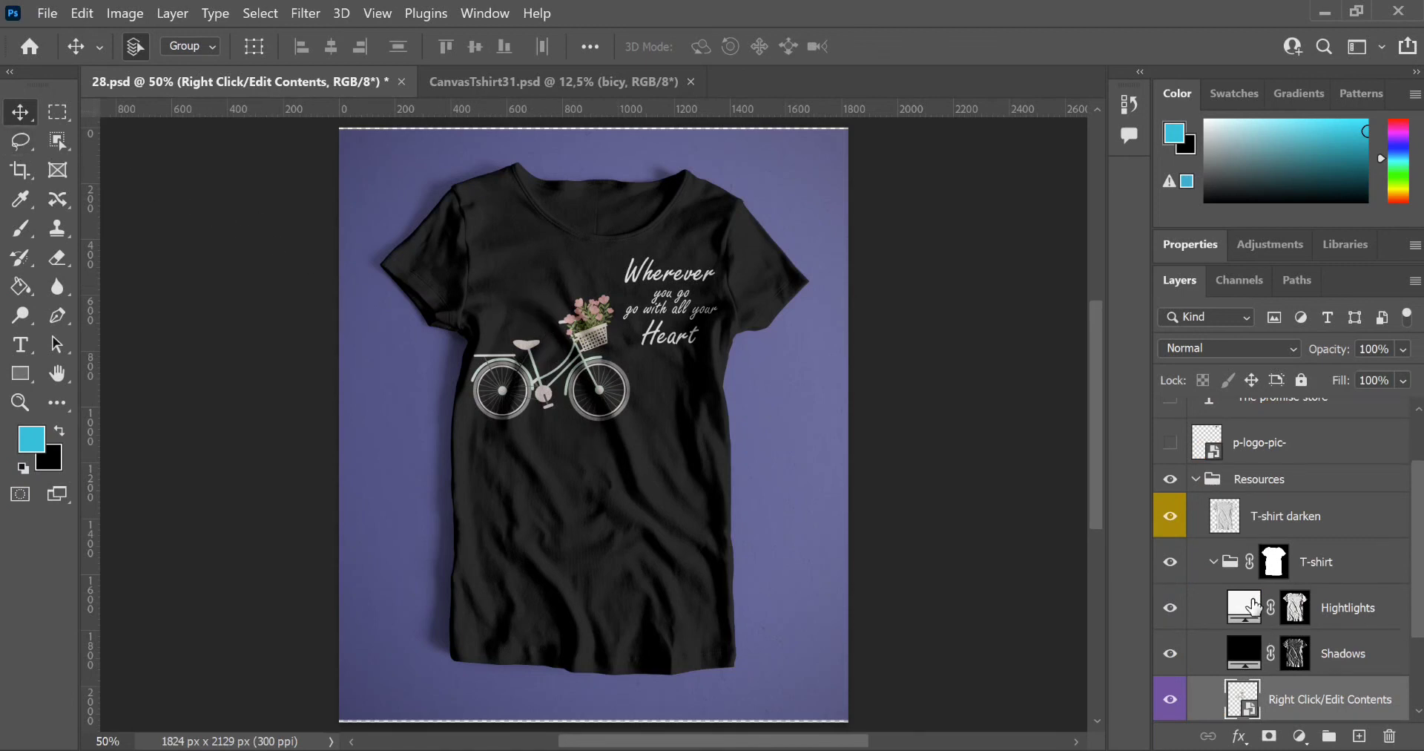
scroll(1253, 604, "down", 1)
scroll(1252, 610, "down", 1)
scroll(1253, 638, "down", 1)
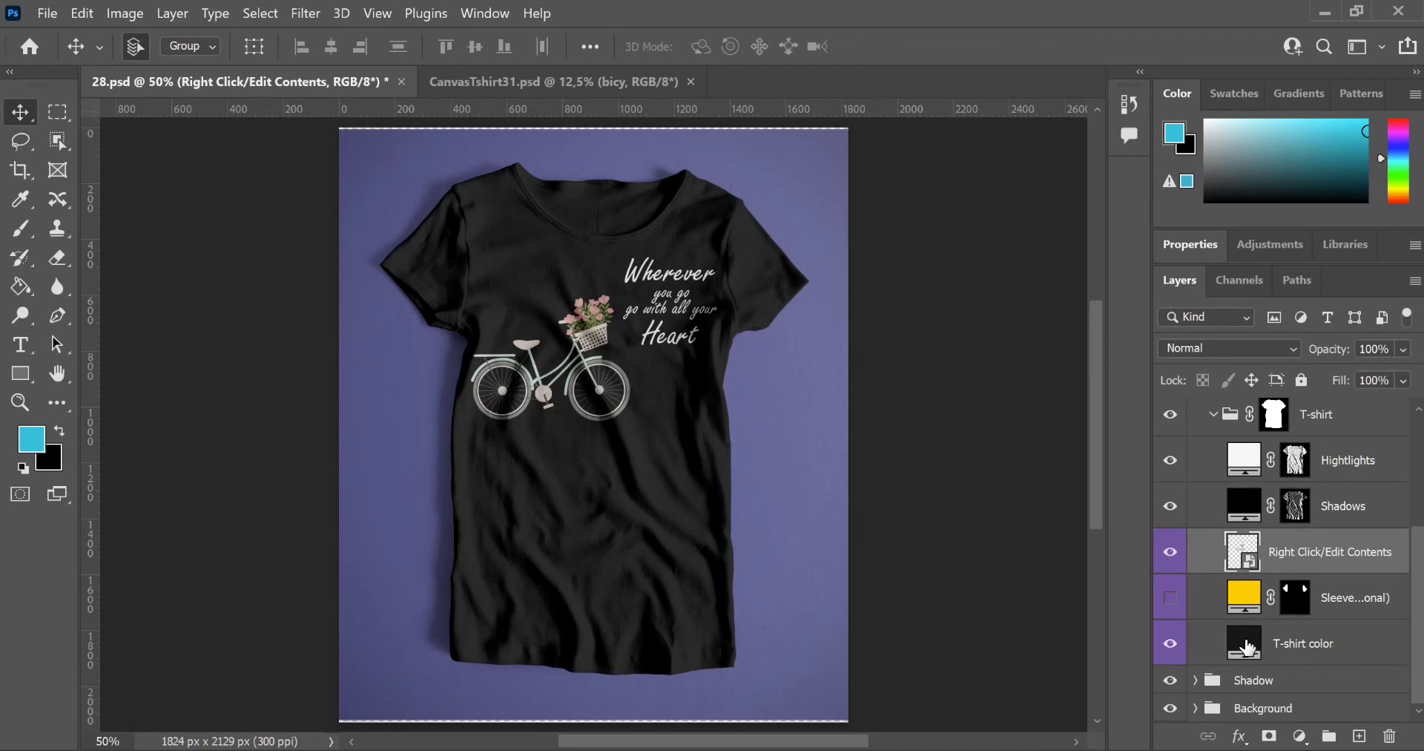
double_click(1248, 648)
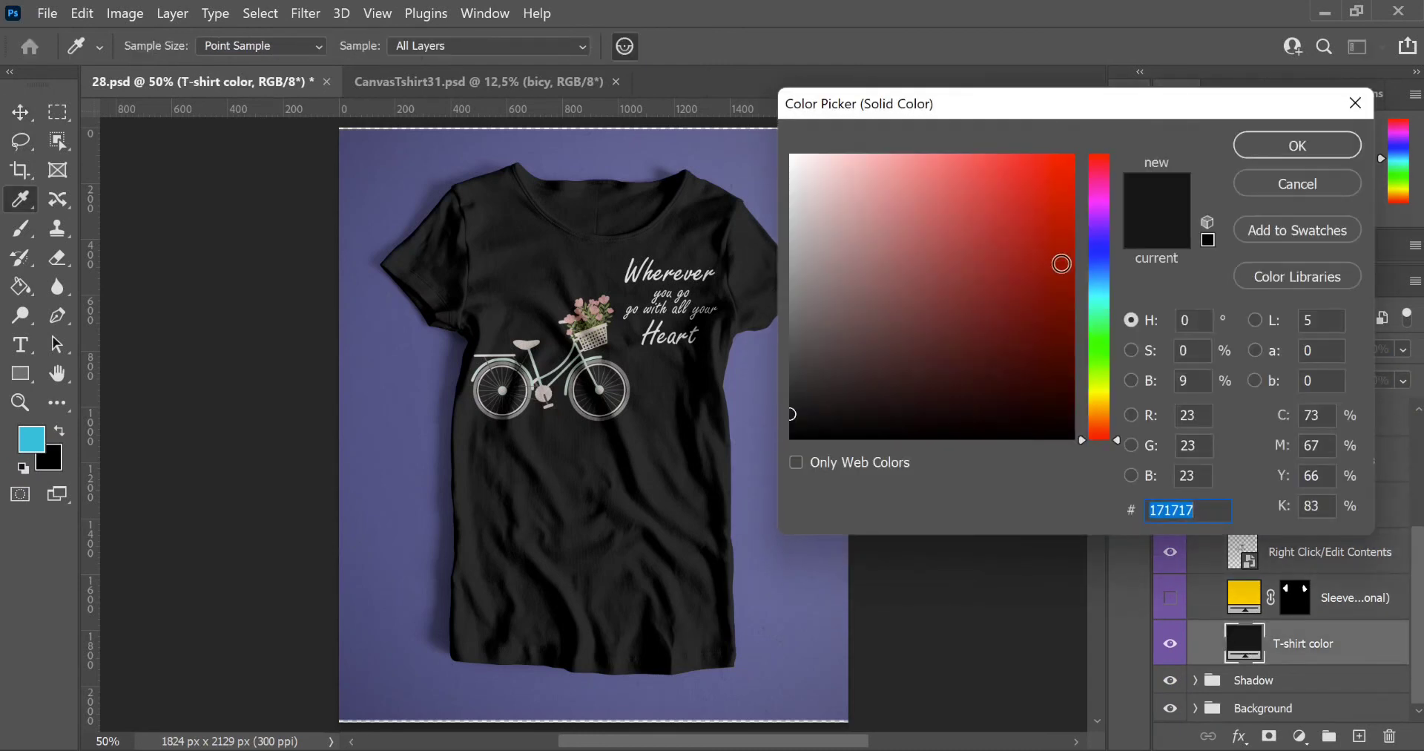
left_click(1105, 419)
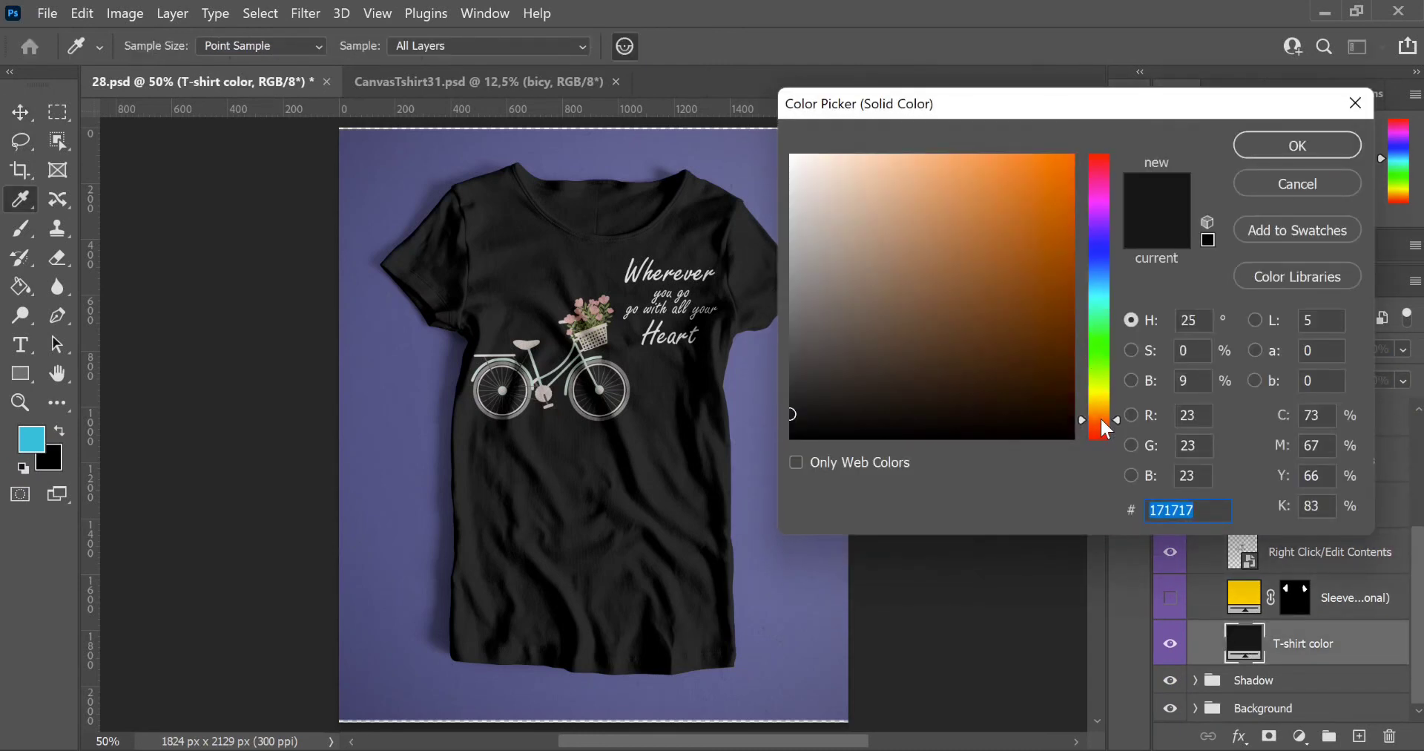
left_click_drag(1101, 420, 1101, 394)
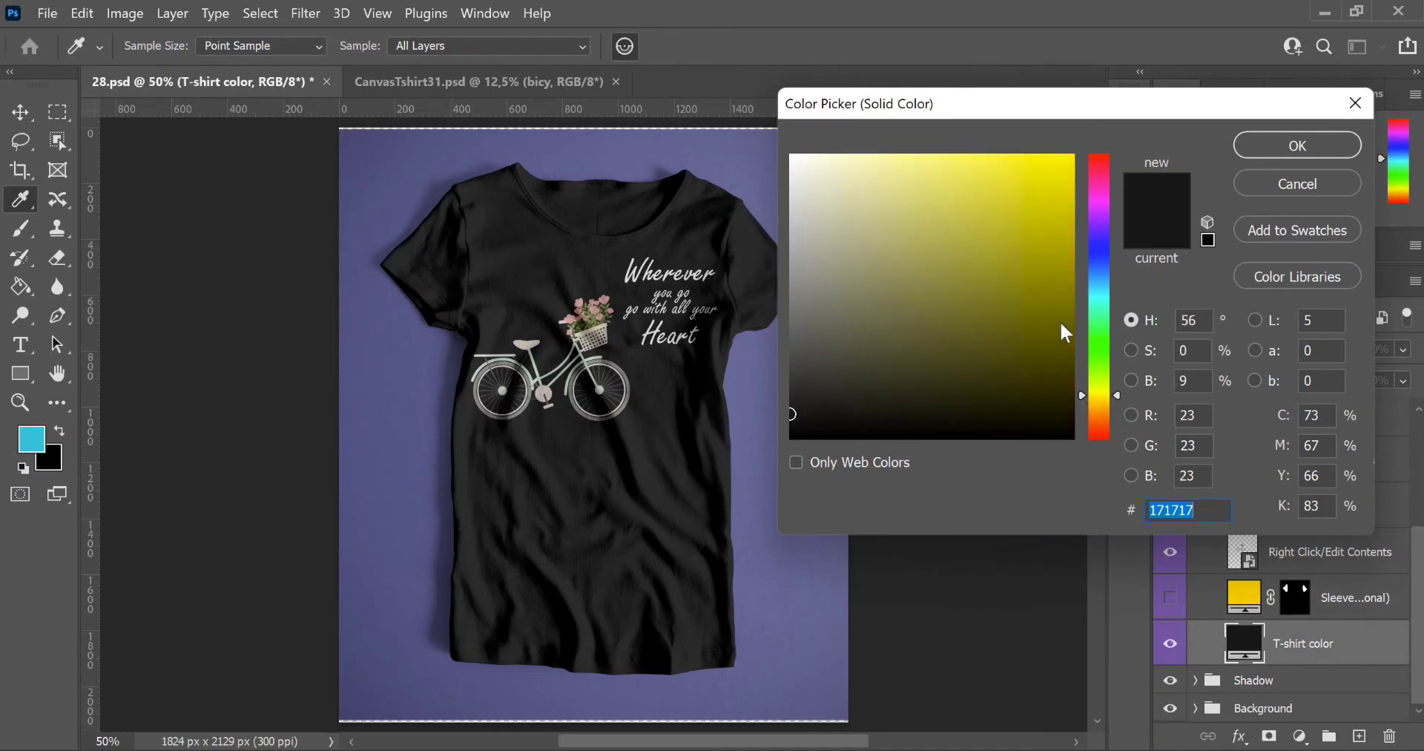
mouse_move(1061, 320)
left_mouse_down()
mouse_move(1072, 252)
mouse_move(1060, 315)
mouse_move(1102, 300)
mouse_move(1102, 193)
left_mouse_up()
mouse_move(1054, 289)
left_mouse_down()
mouse_move(1038, 324)
mouse_move(1010, 335)
left_mouse_up()
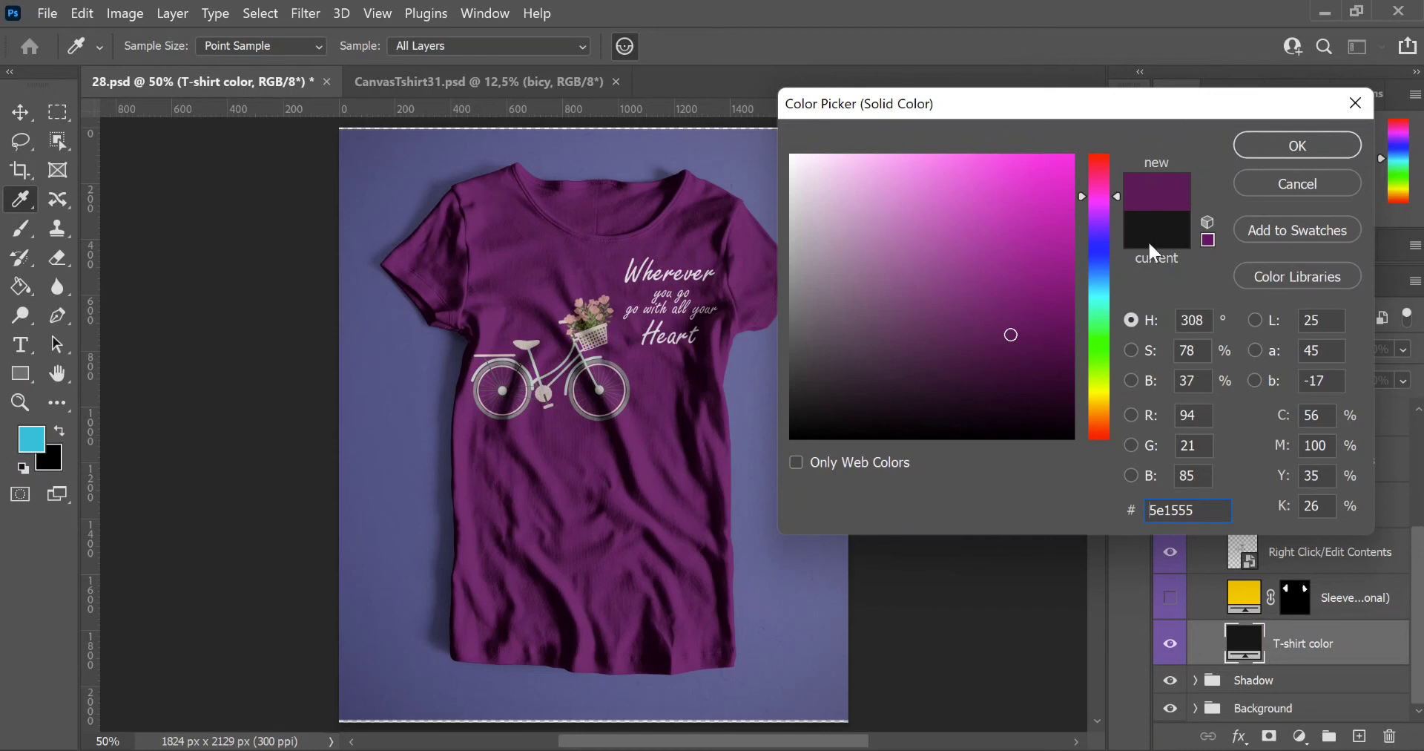
left_click_drag(800, 414, 784, 410)
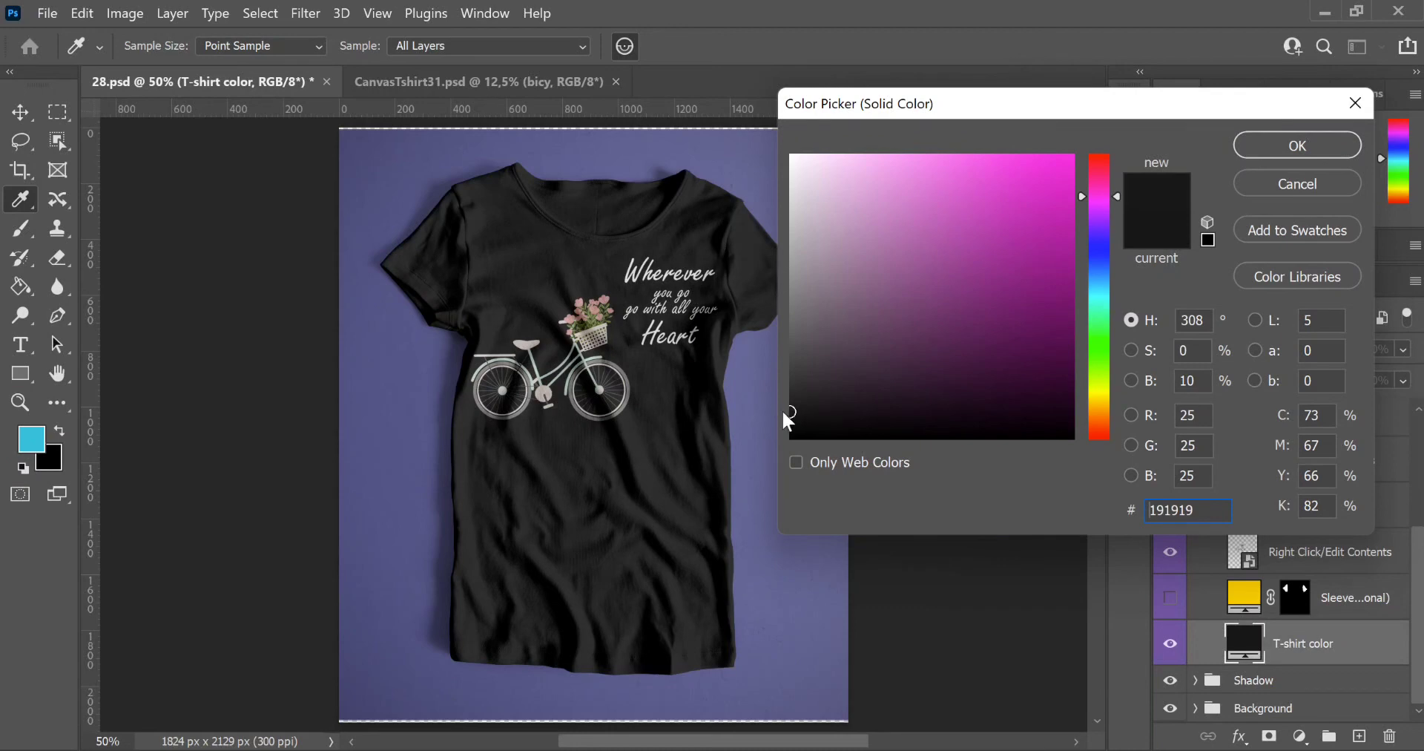
left_click_drag(793, 409, 792, 414)
left_click(1335, 157)
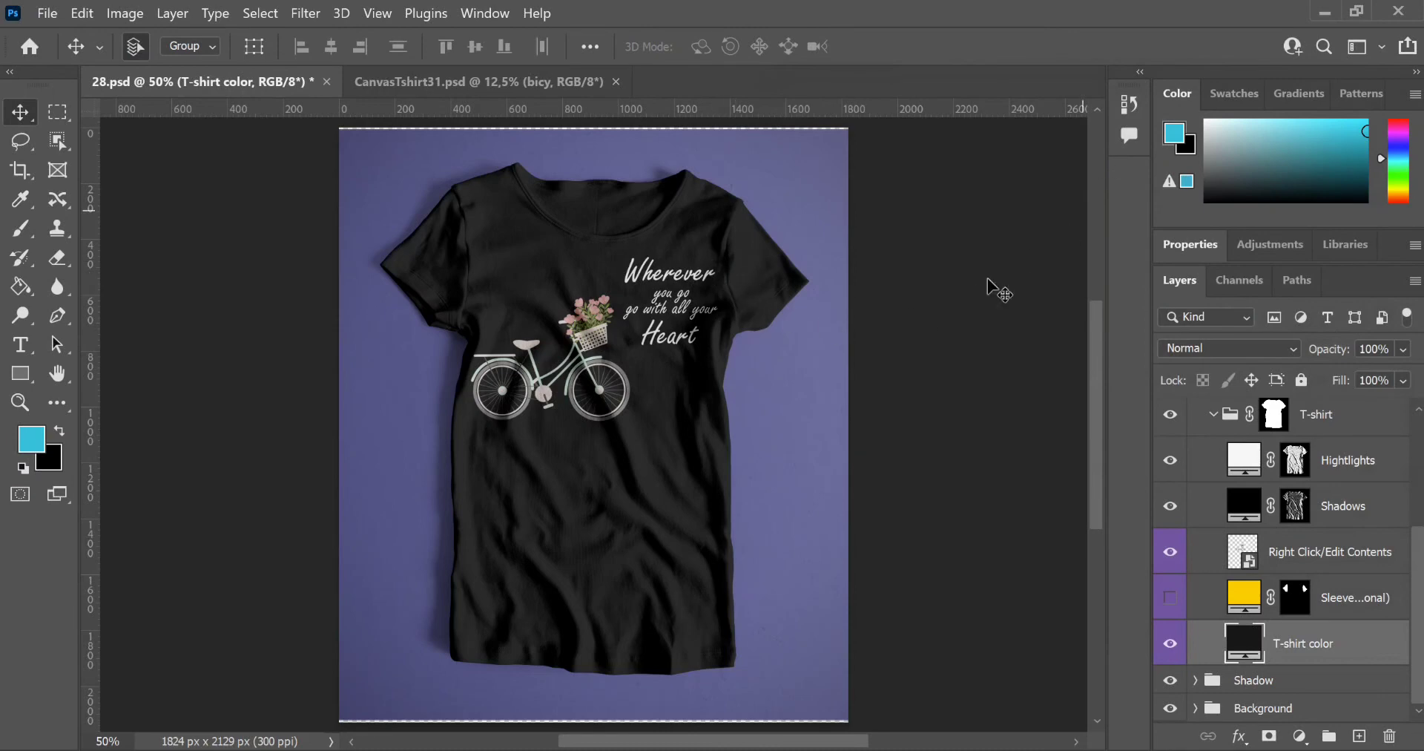
Step: Open File > Export > Save for Web (Legacy) for the T-shirt mockup
left_click(45, 15)
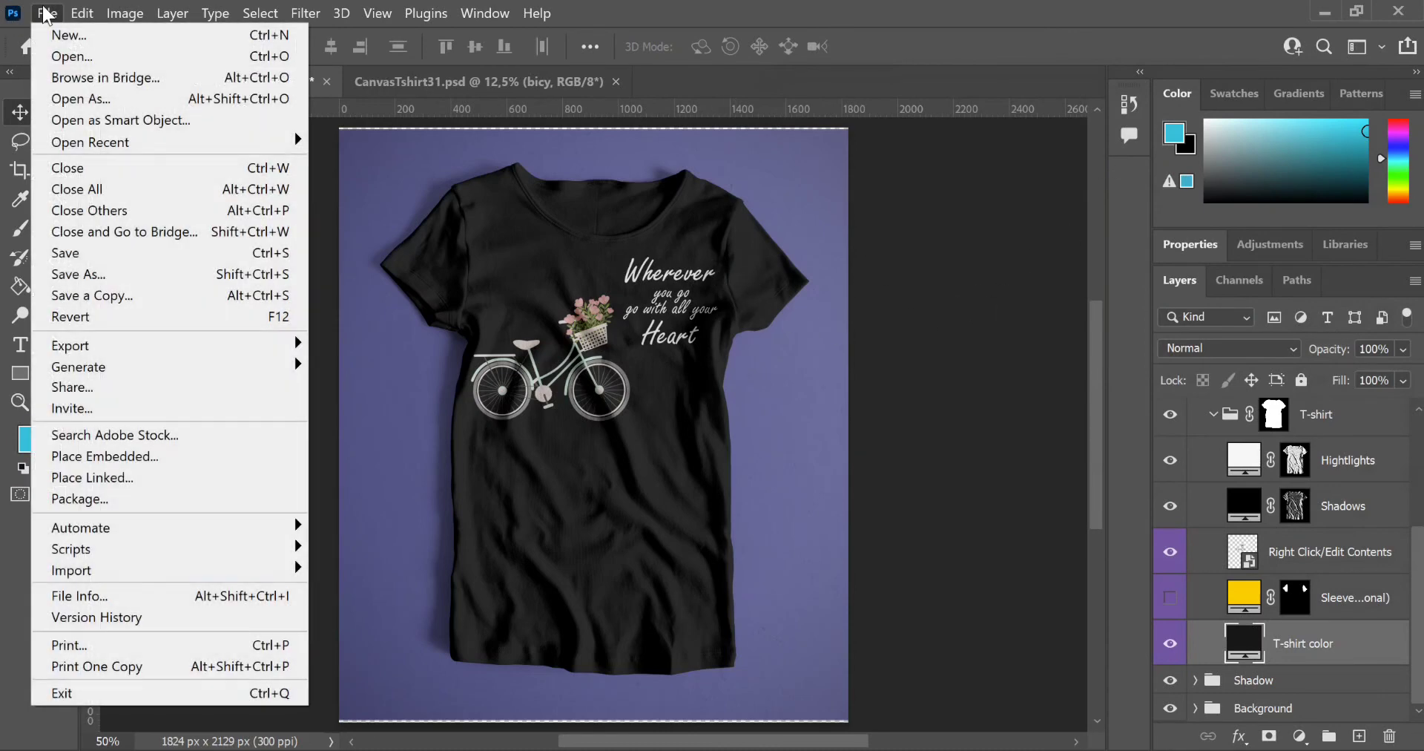
key("Right")
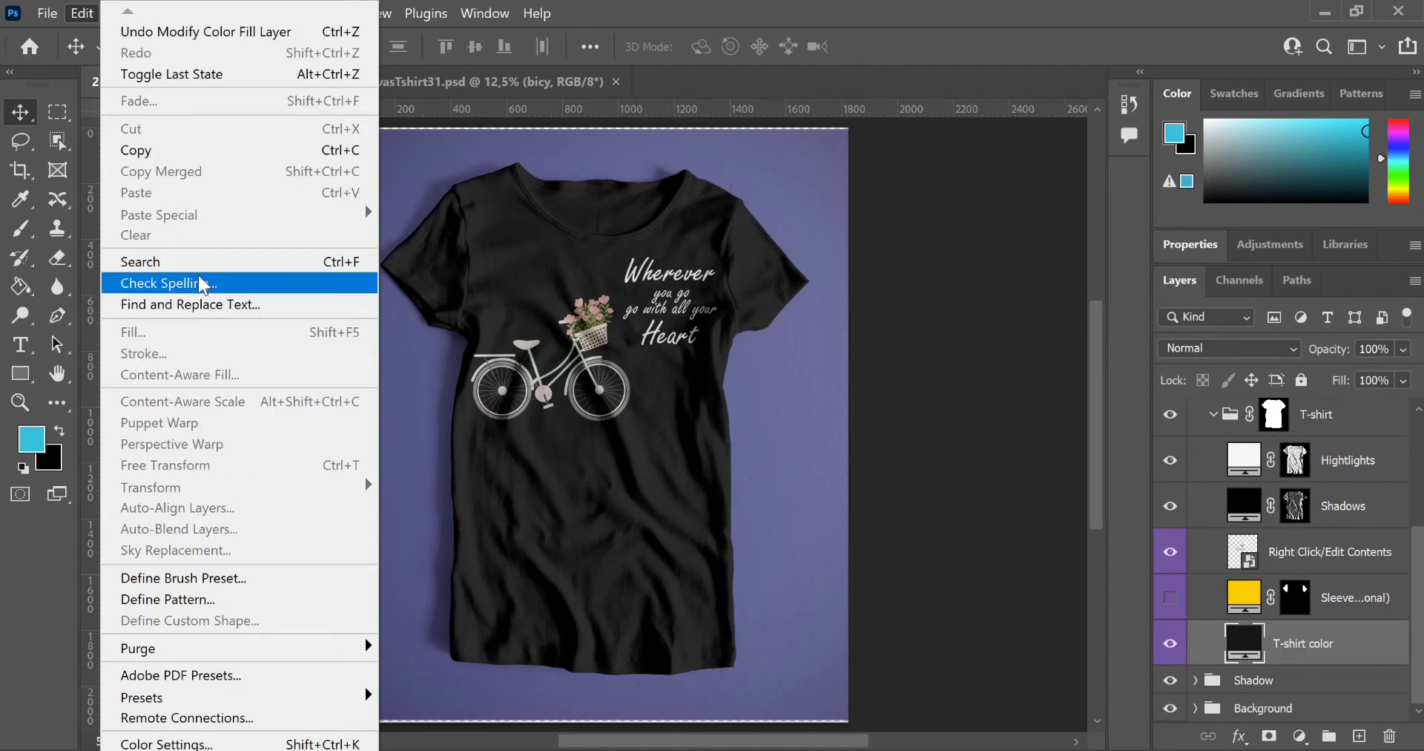
left_click(881, 303)
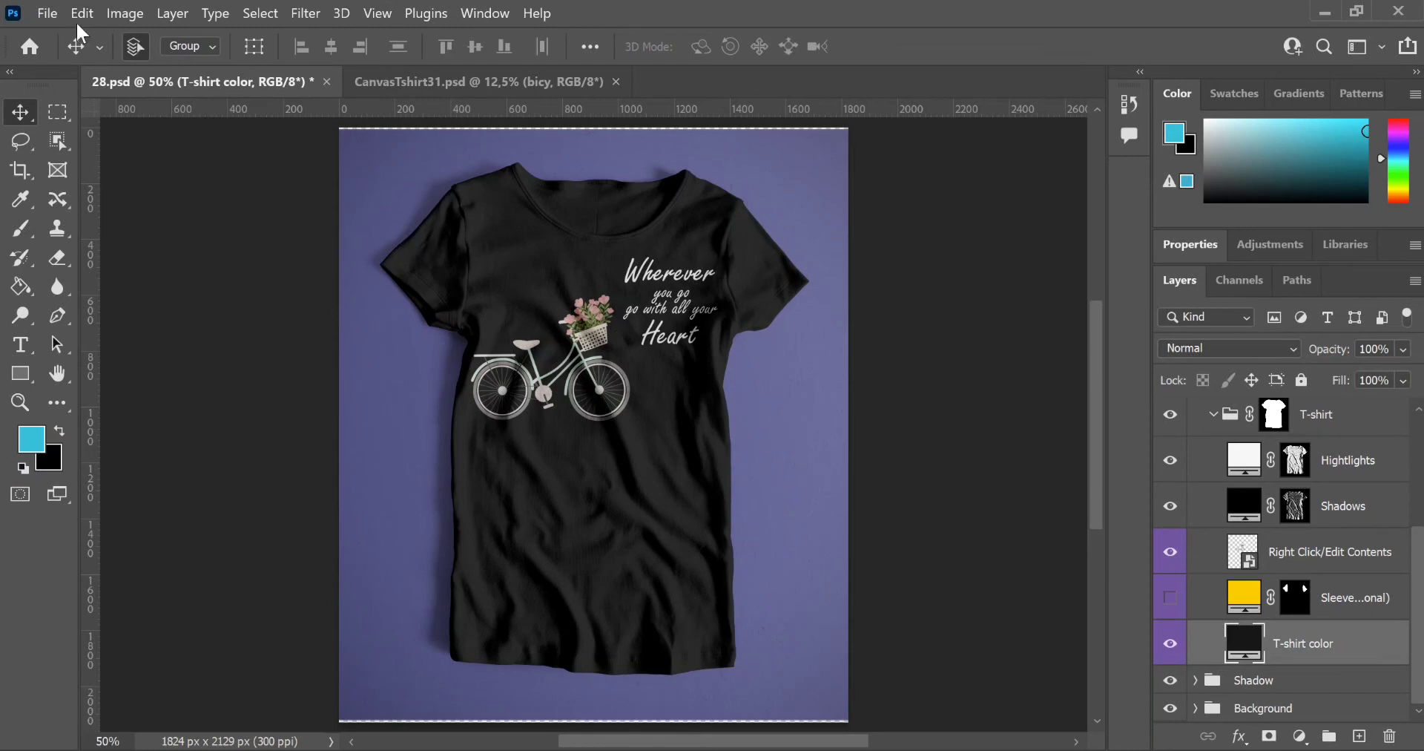
left_click(47, 14)
mouse_move(70, 345)
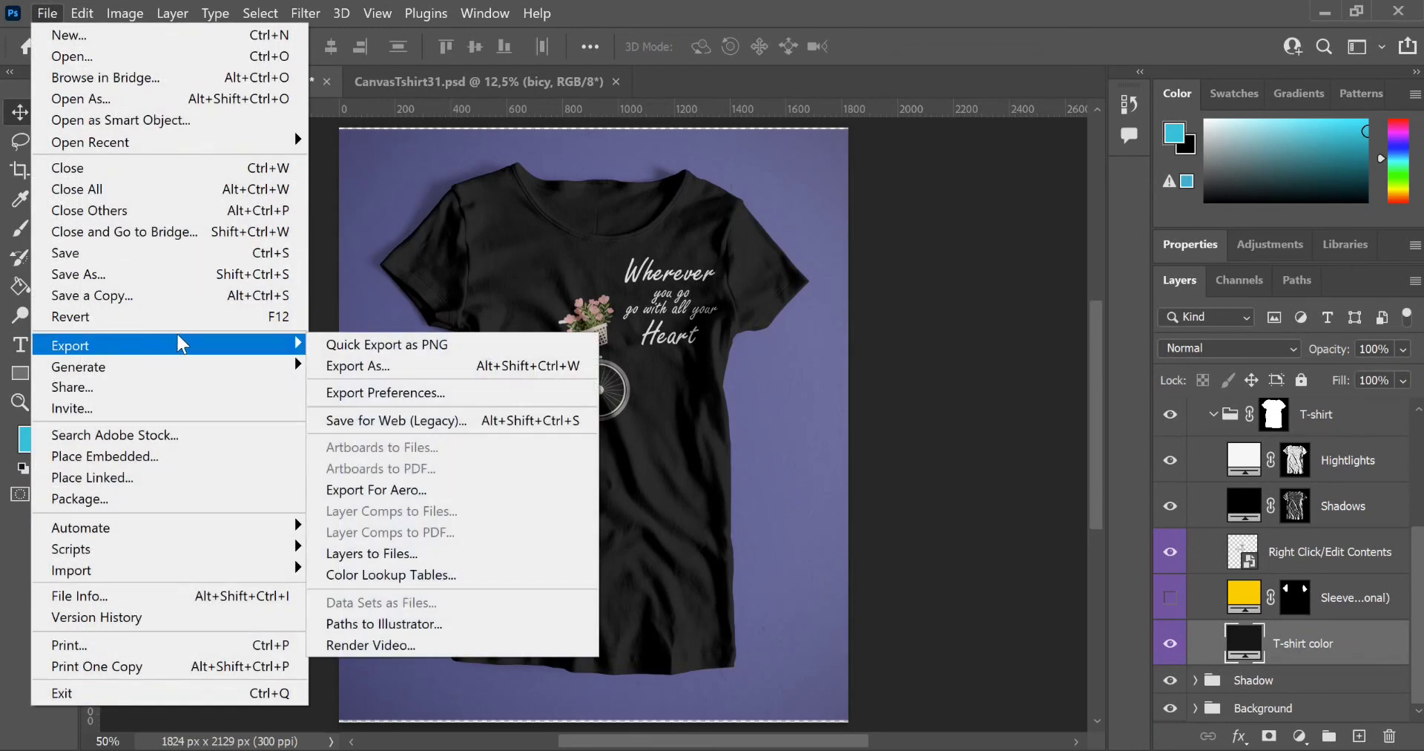
left_click(455, 426)
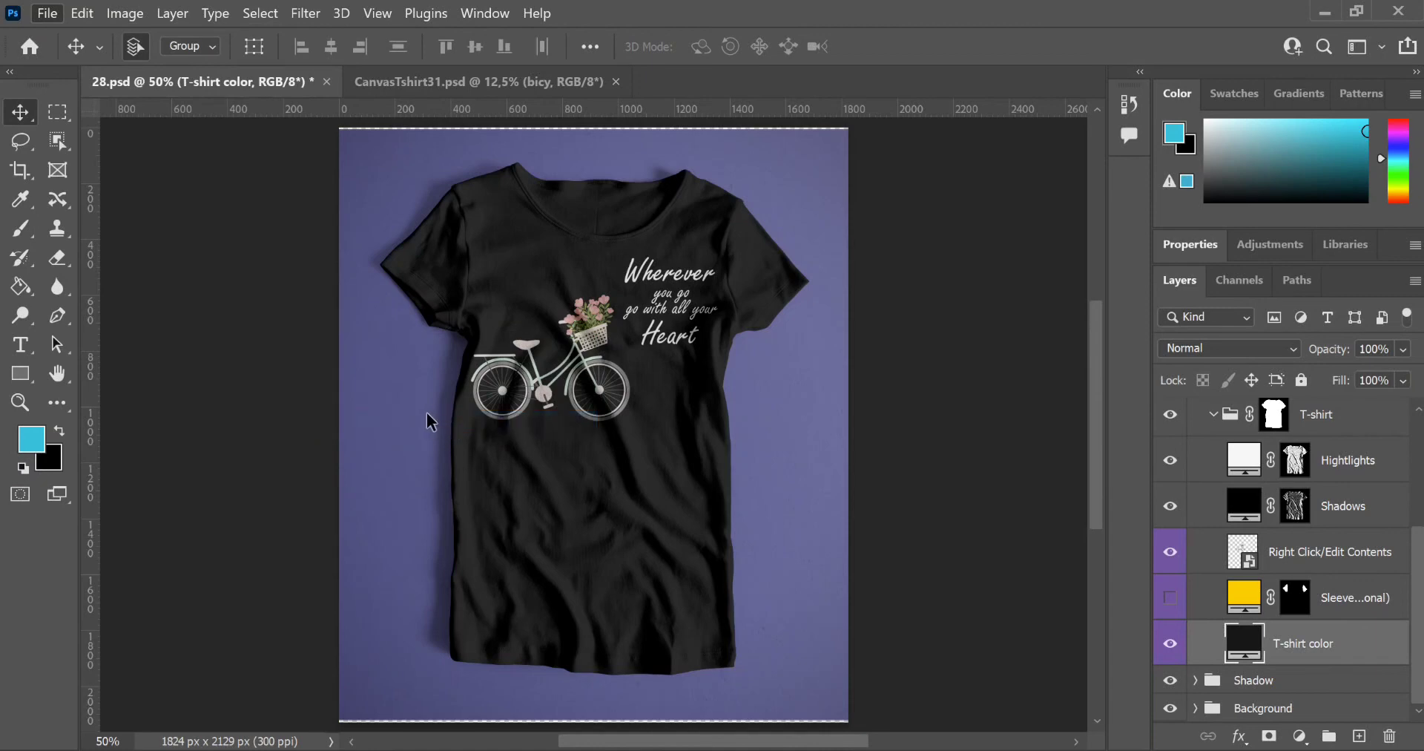